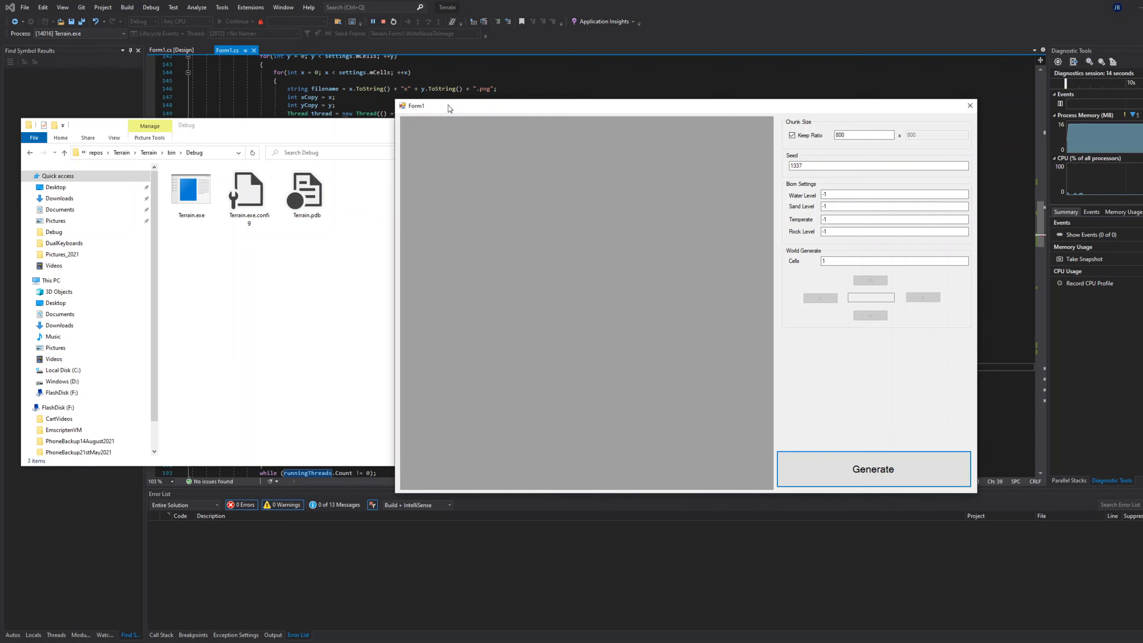
Step: Move the Terrain Form1 window to the right, beside the Debug folder in File Explorer
{"action": "left_click_drag", "start_coordinate": [450, 107], "coordinate": [525, 96]}
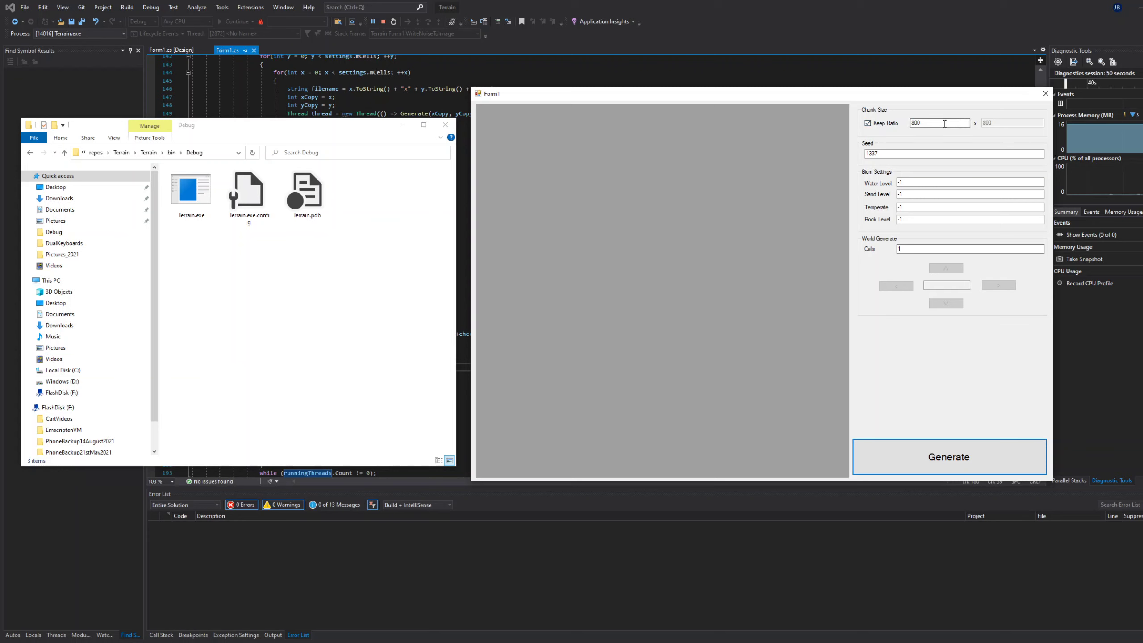
Step: Toggle Keep Ratio off and back on, set Cells to 1, and generate with seed 1337
{"action": "left_click", "coordinate": [885, 124]}
{"action": "left_click", "coordinate": [993, 124]}
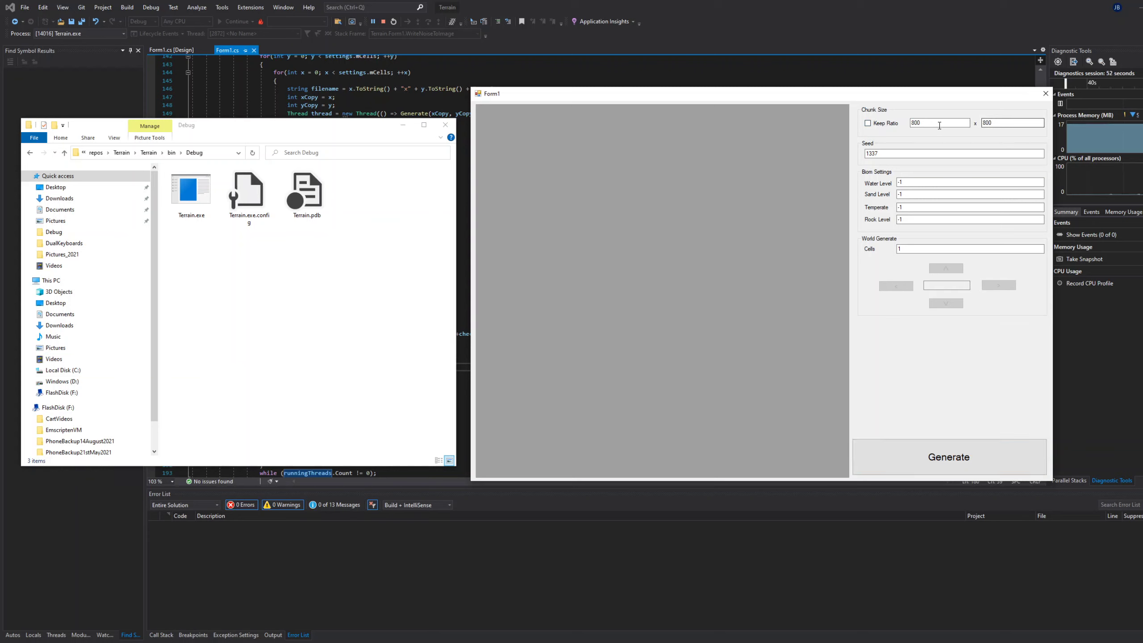
{"action": "left_click", "coordinate": [869, 125]}
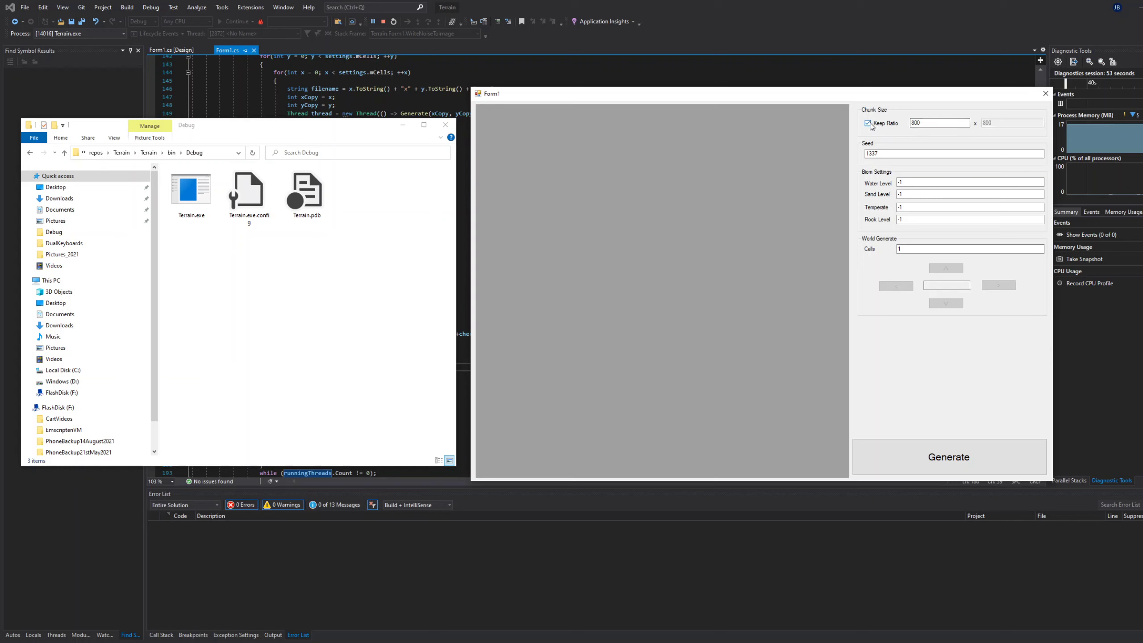
{"action": "double_click", "coordinate": [882, 153]}
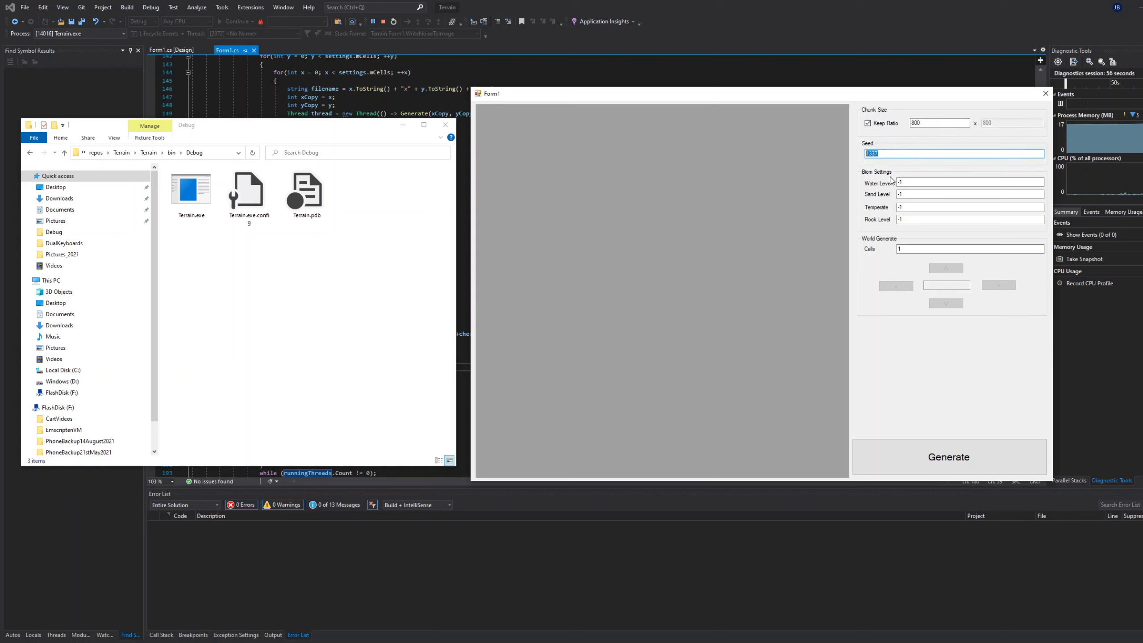
{"action": "left_click", "coordinate": [910, 181]}
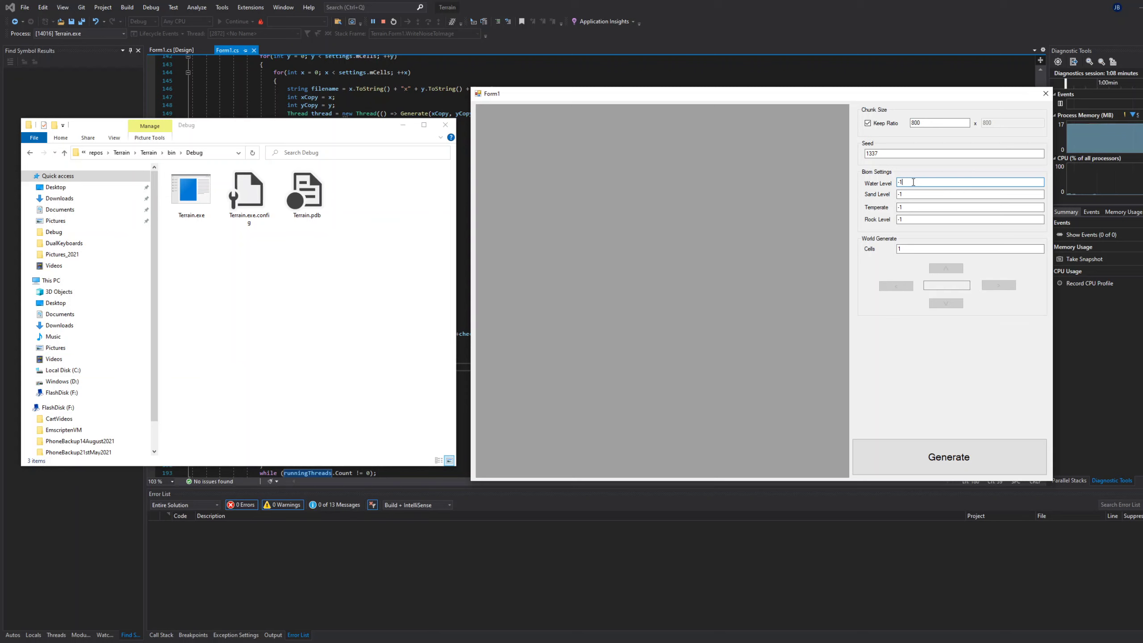
{"action": "key", "text": "Tab"}
{"action": "key", "text": "Tab"}
{"action": "key", "text": "Tab"}
{"action": "key", "text": "Tab"}
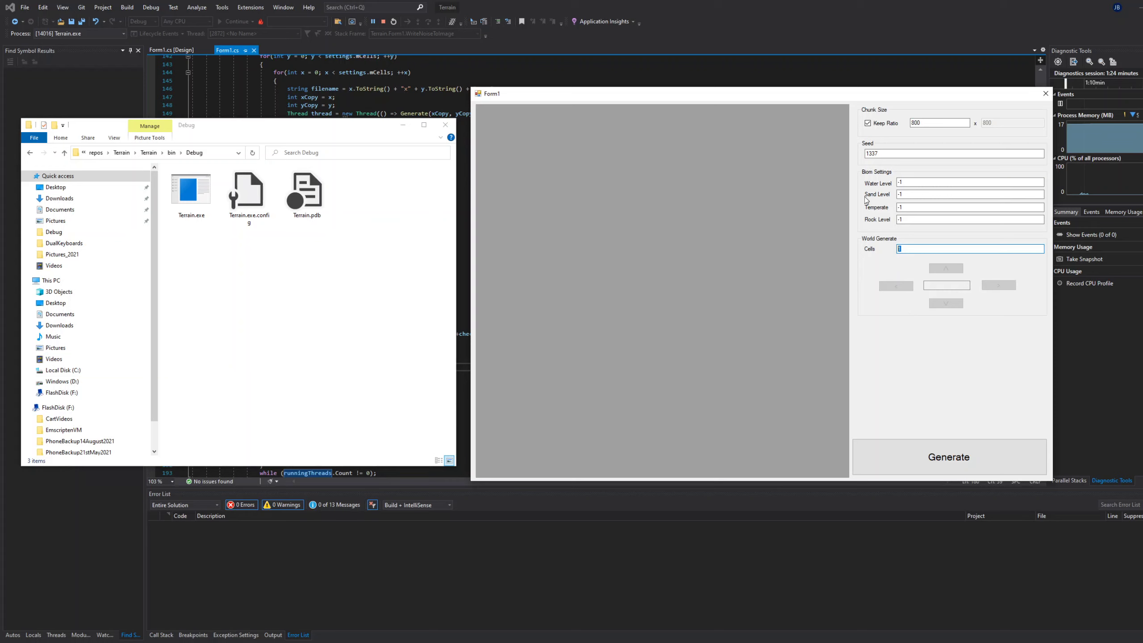
{"action": "left_click", "coordinate": [916, 455]}
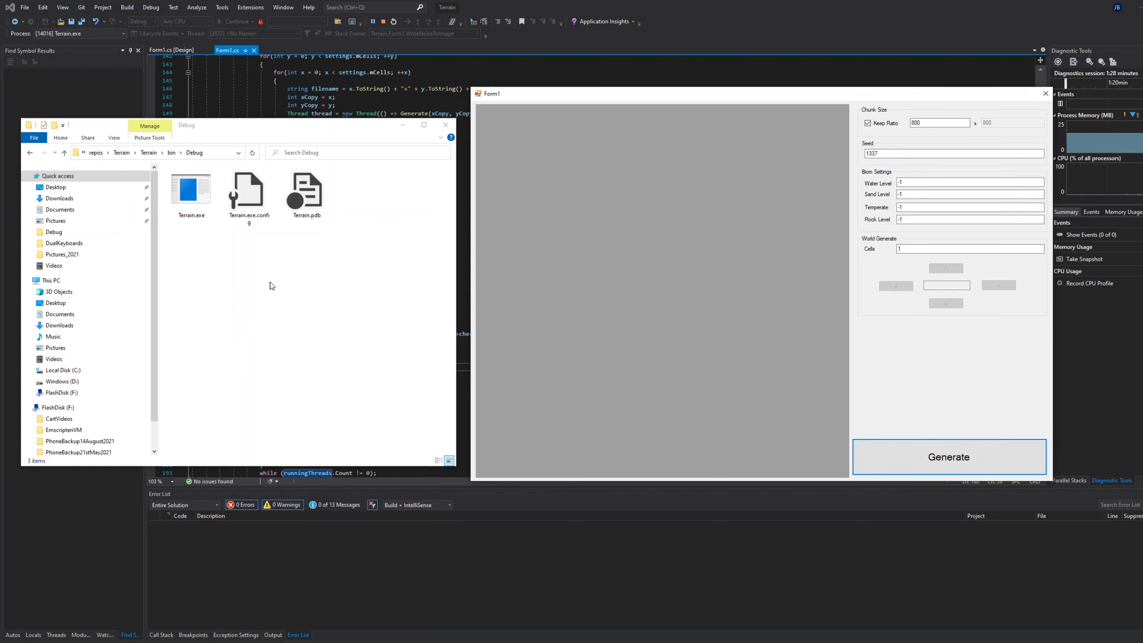
Step: Open the newly generated single.png from the Debug folder in Photos
{"action": "left_click", "coordinate": [206, 194]}
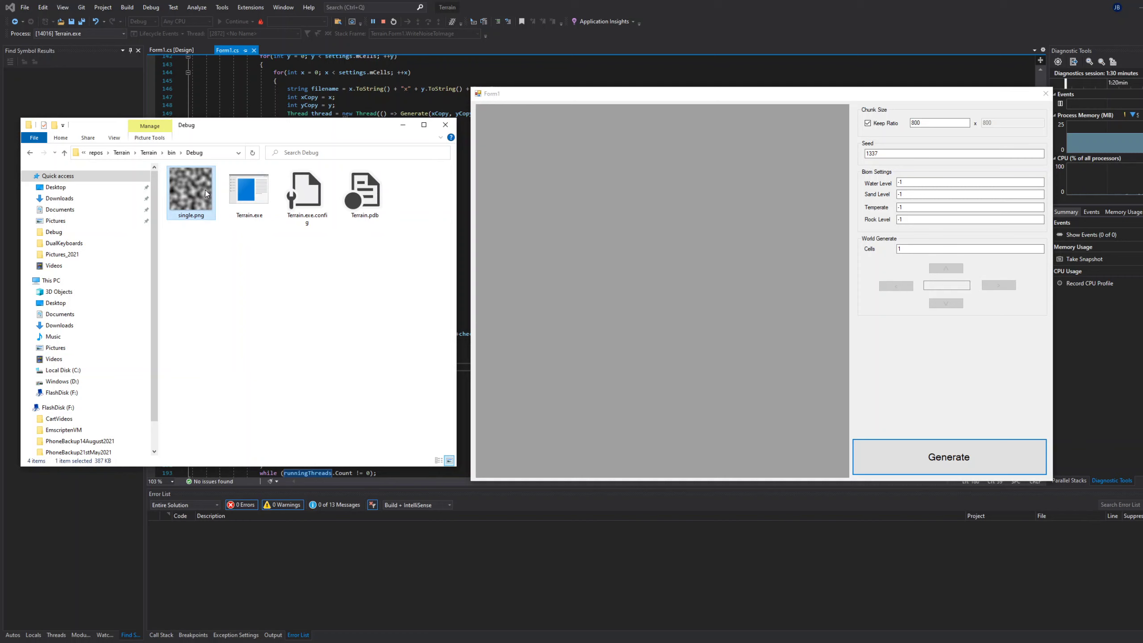
{"action": "double_click", "coordinate": [206, 194]}
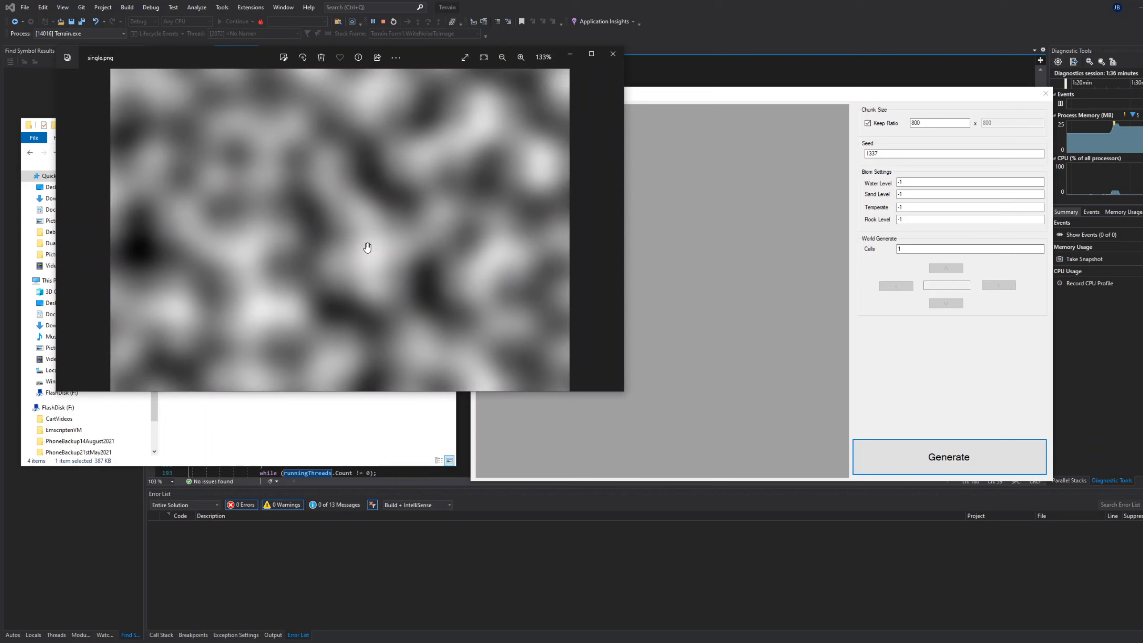
Step: Enter biome levels Water 80, Sand 90, Temperate 200 and Rock 210
{"action": "left_click", "coordinate": [614, 54]}
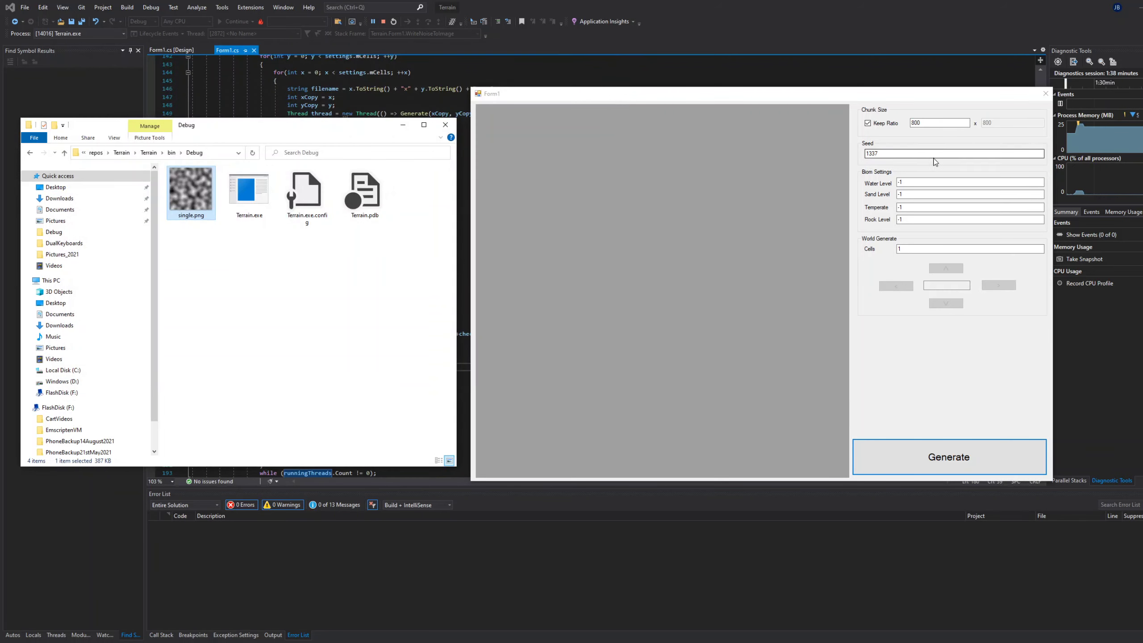
{"action": "key", "text": "Tab"}
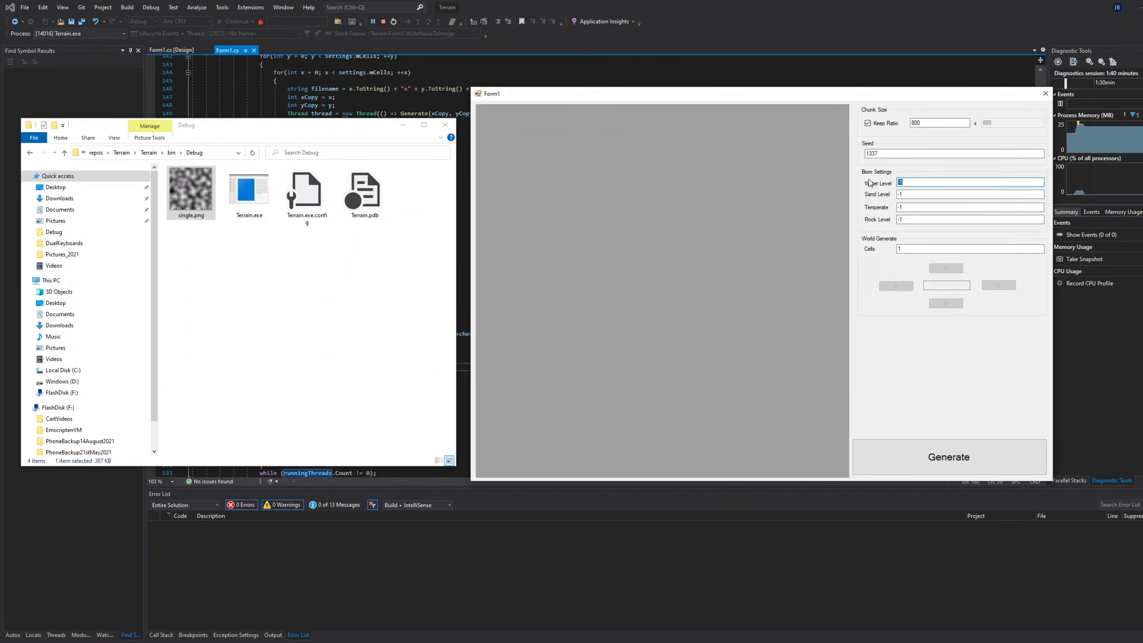
{"action": "type", "text": "80"}
{"action": "key", "text": "Tab"}
{"action": "type", "text": "90"}
{"action": "key", "text": "Tab"}
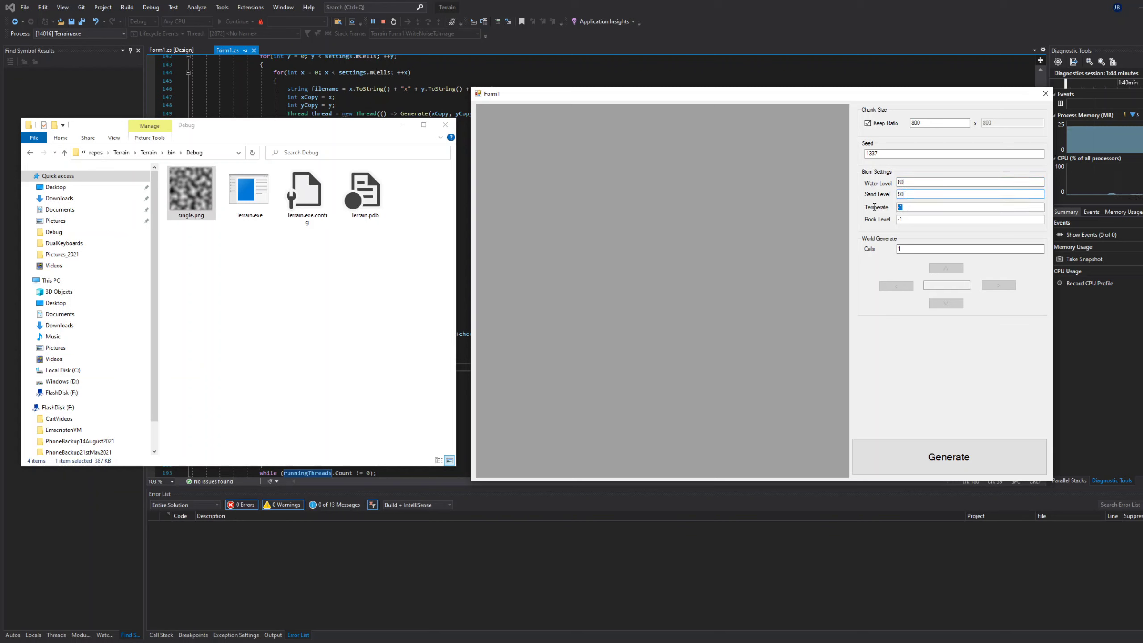
{"action": "type", "text": "200"}
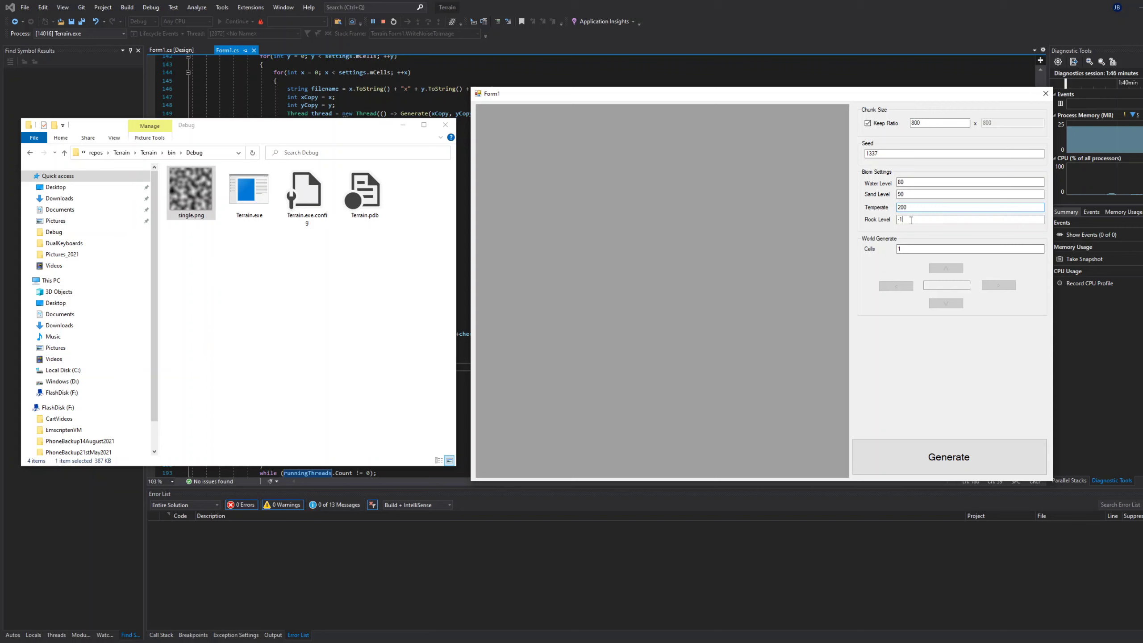
{"action": "key", "text": "Tab"}
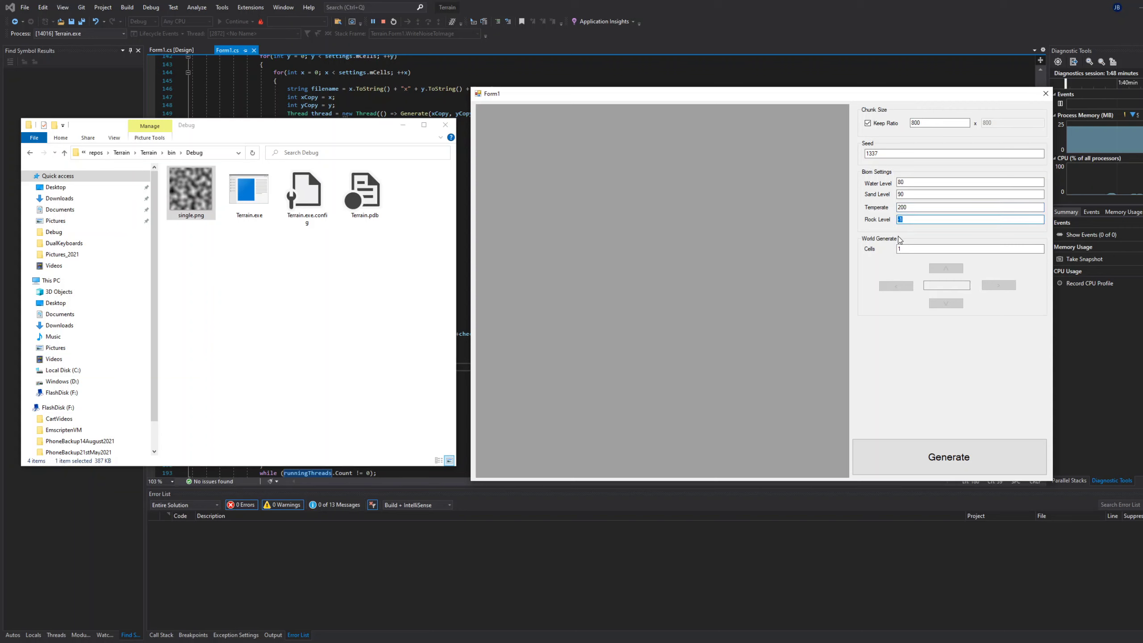
{"action": "type", "text": "210"}
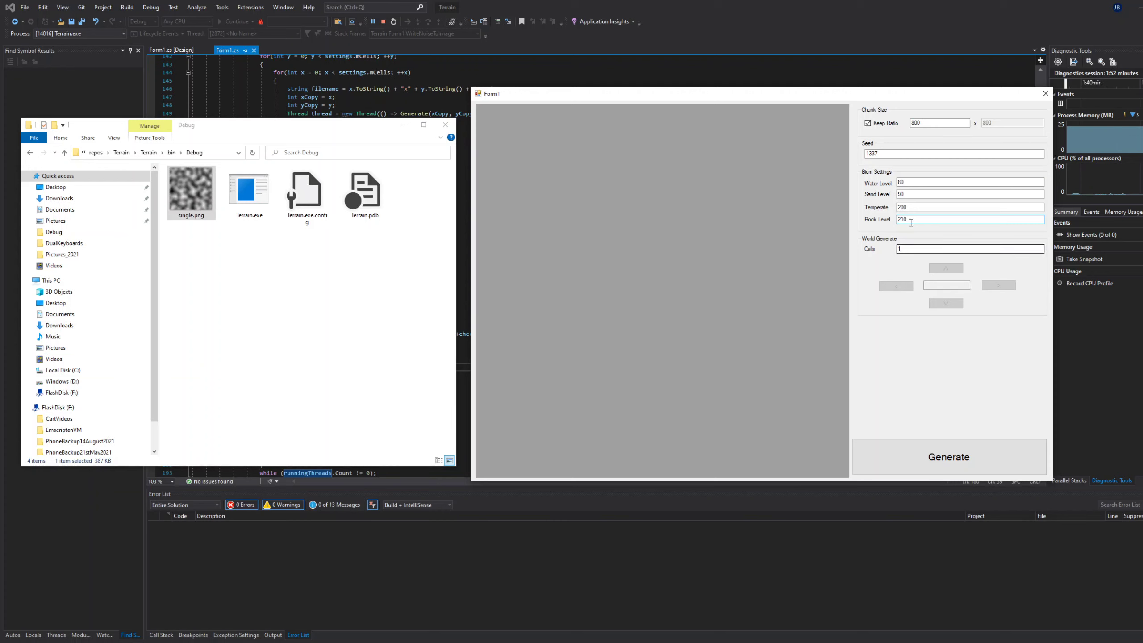
Step: Regenerate the terrain, compare the coloured single.png in Photos with the form, then close Photos
{"action": "left_click", "coordinate": [950, 448]}
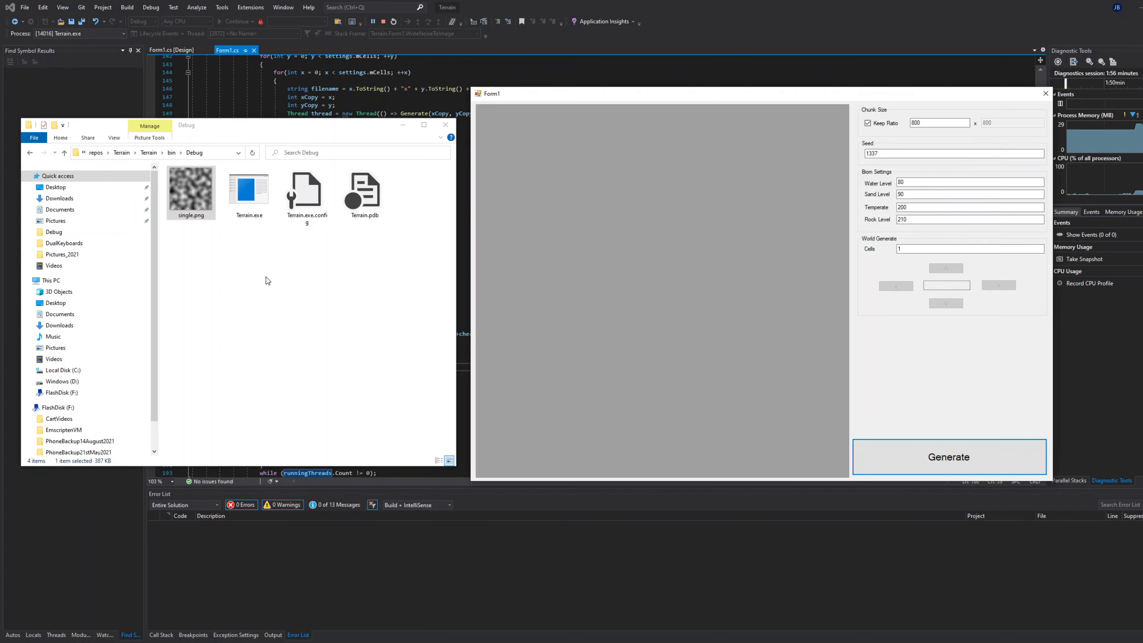
{"action": "double_click", "coordinate": [189, 199]}
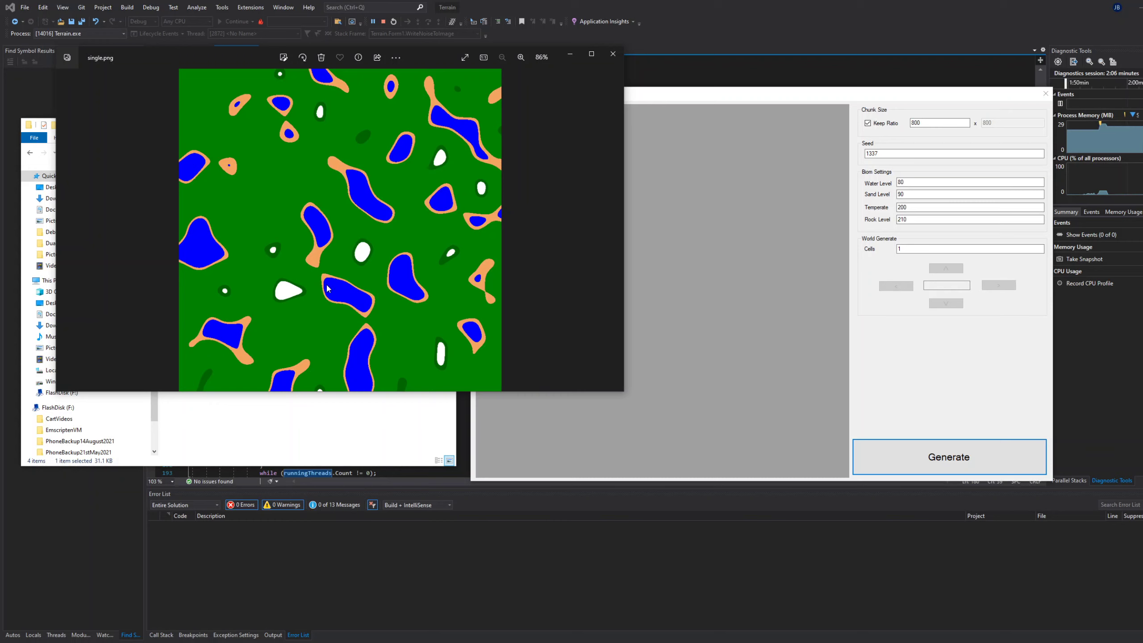
{"action": "double_click", "coordinate": [902, 183]}
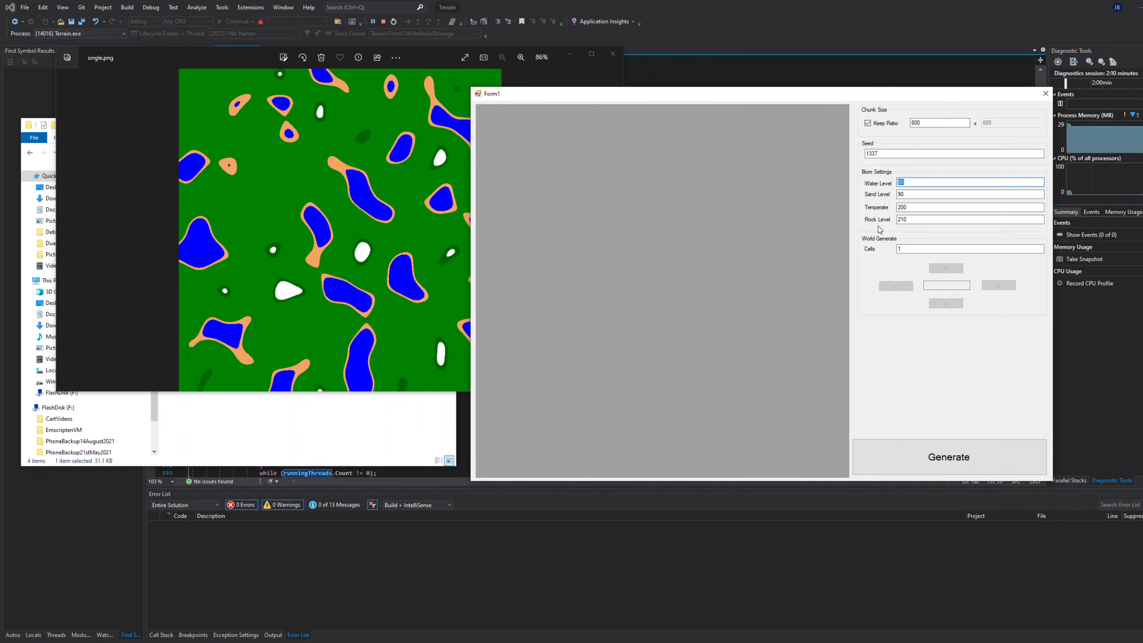
{"action": "left_click", "coordinate": [305, 208]}
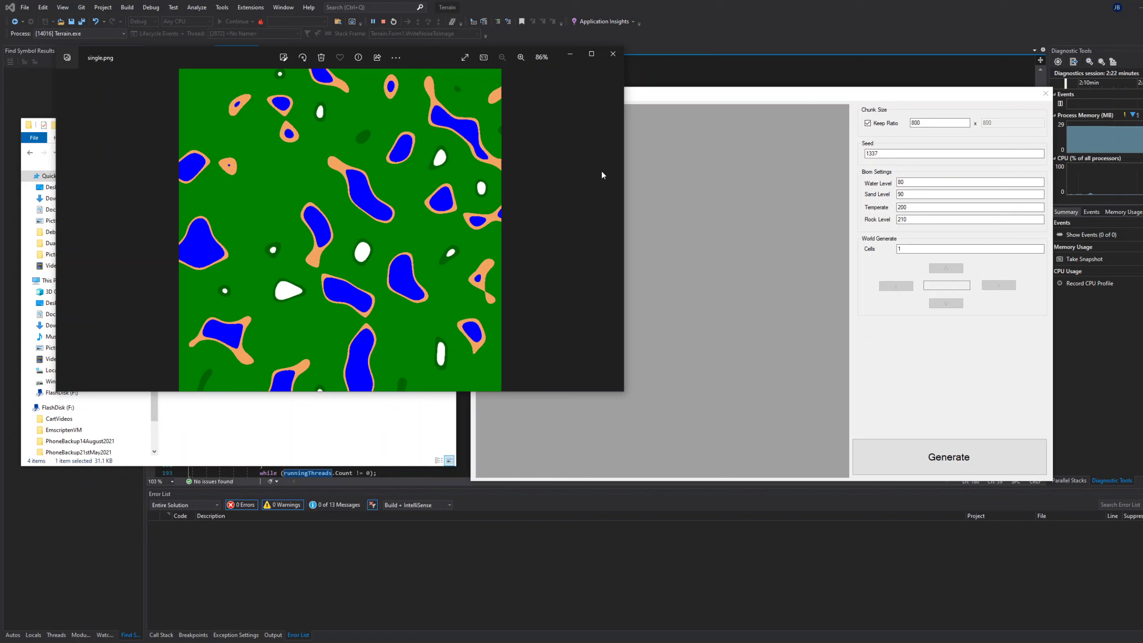
{"action": "left_click", "coordinate": [708, 241]}
{"action": "left_click", "coordinate": [613, 54]}
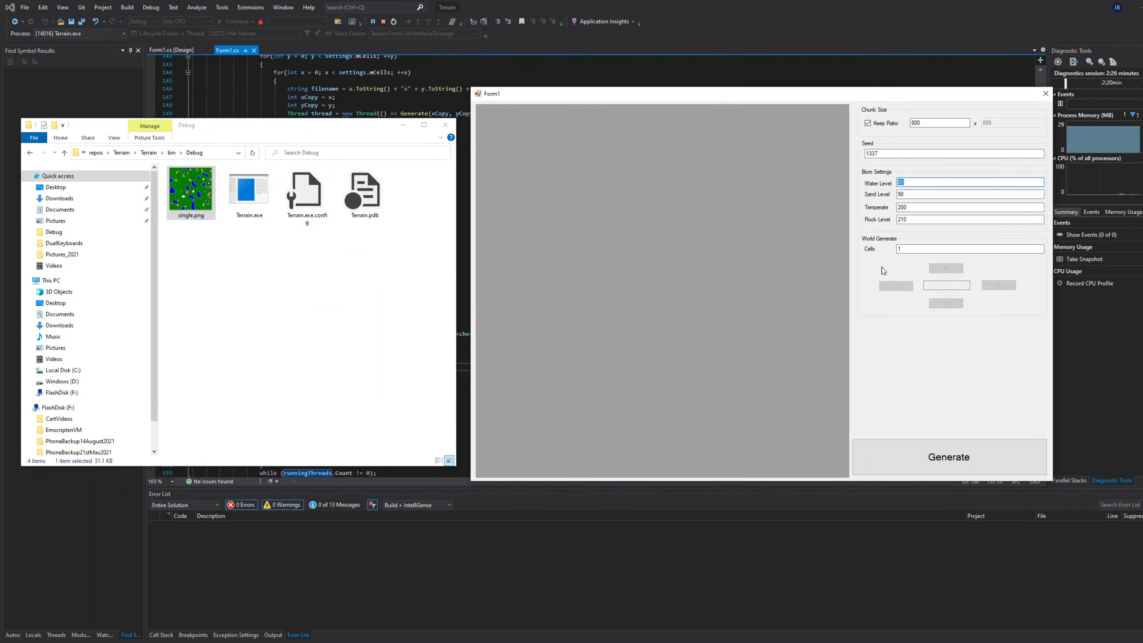
Step: Generate the 2x2 chunk grid, resume past the breakpoint with F5, and switch to File Explorer
{"action": "left_click", "coordinate": [902, 249]}
{"action": "type", "text": "4"}
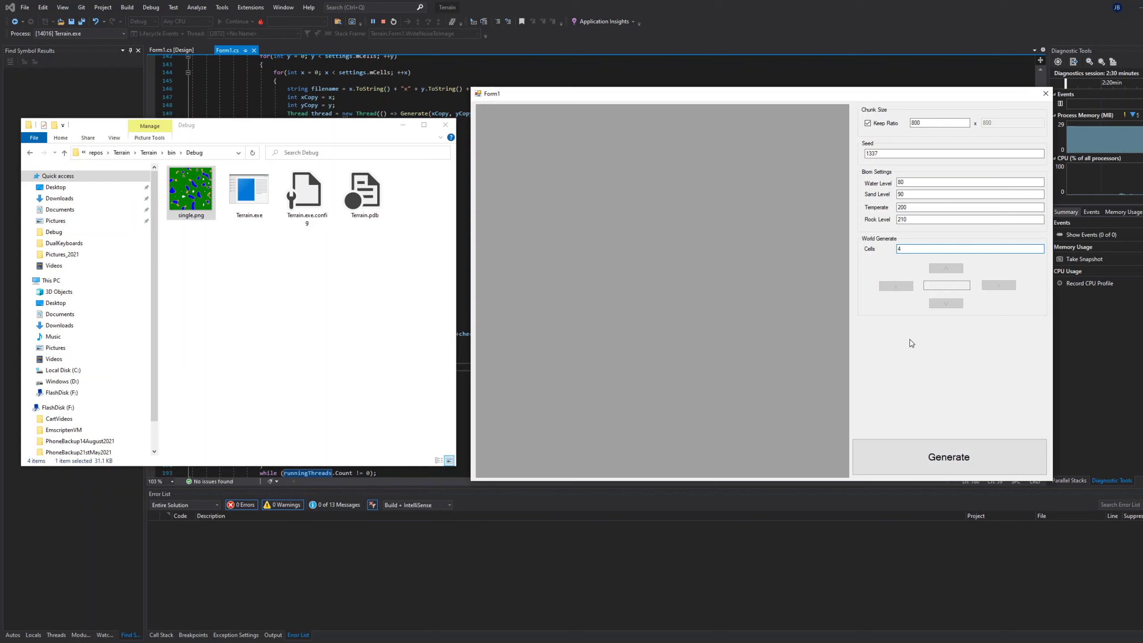
{"action": "left_click", "coordinate": [905, 456]}
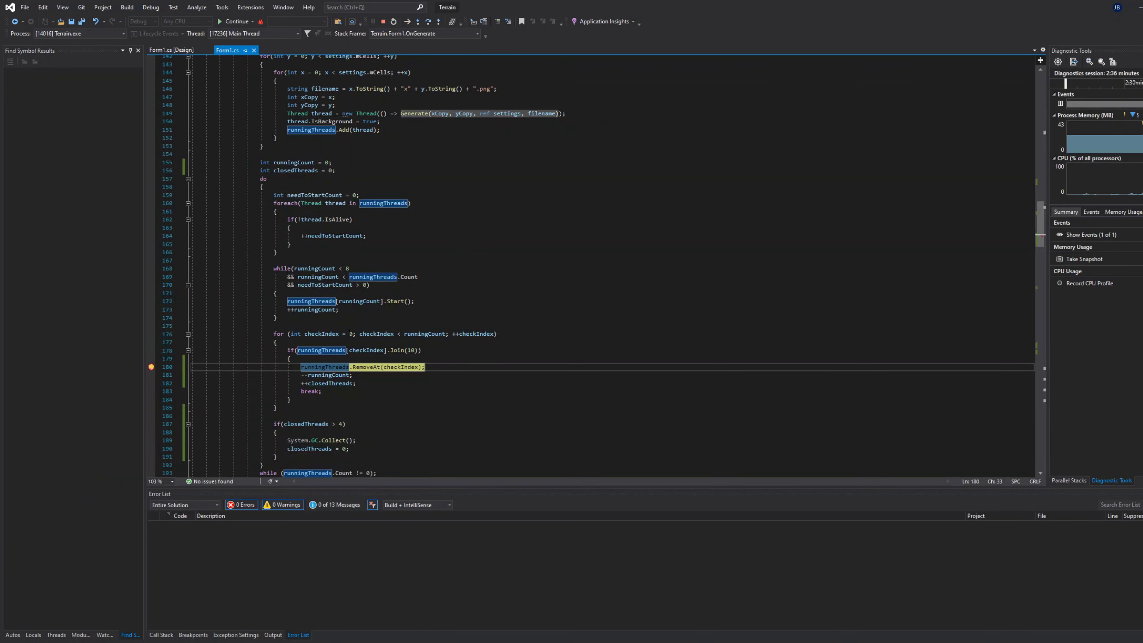
{"action": "key", "text": "End"}
{"action": "key", "text": "F5"}
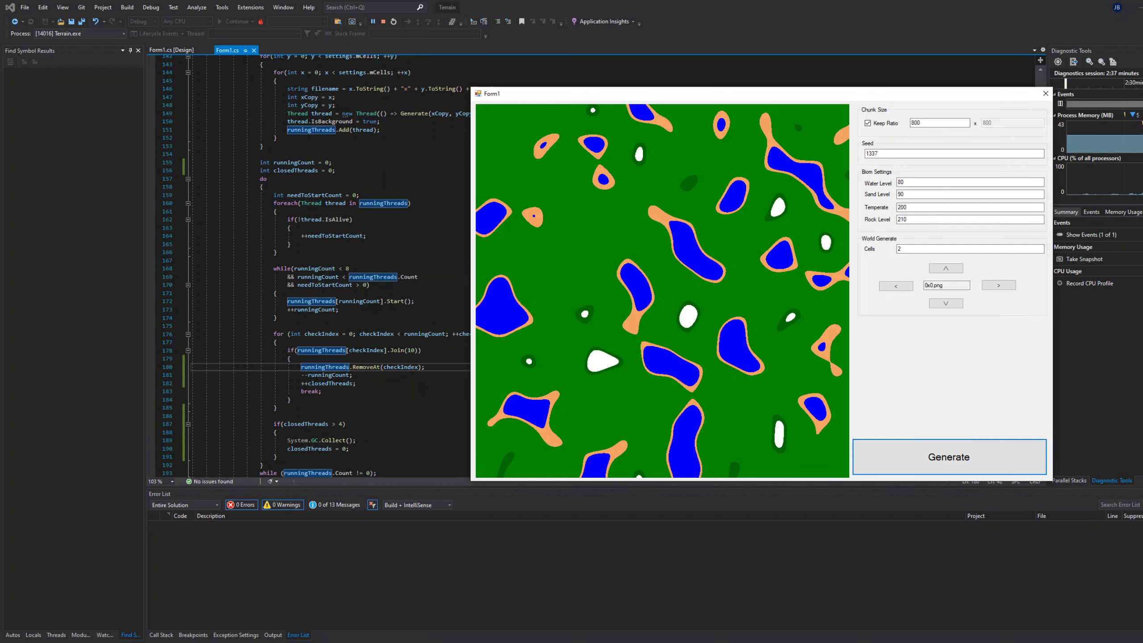
{"action": "key", "text": "alt+Tab"}
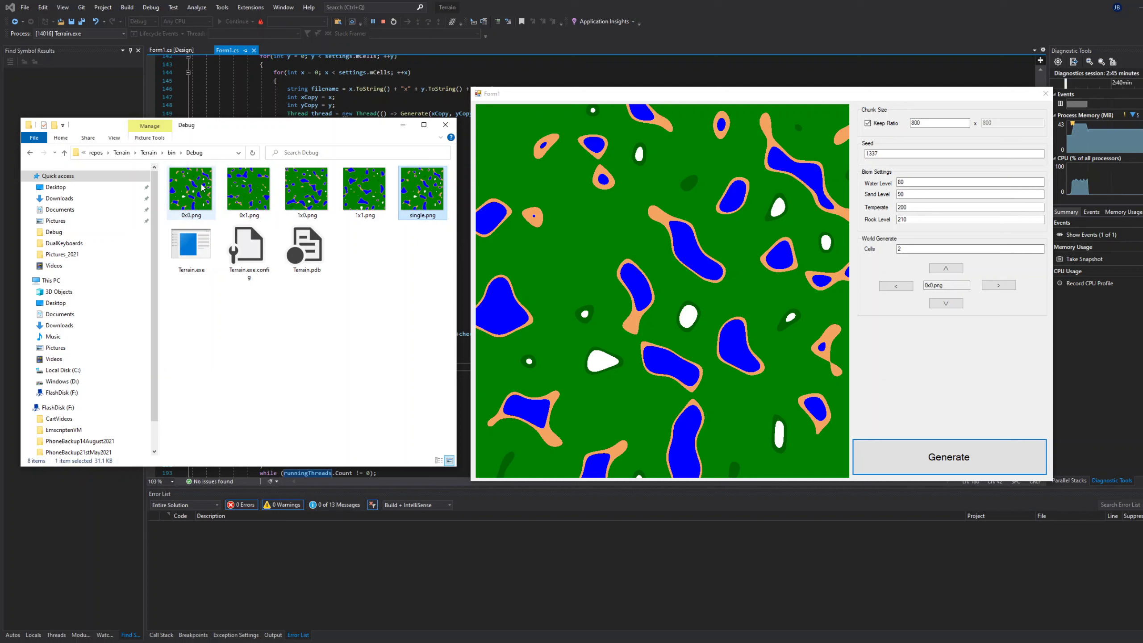
{"action": "double_click", "coordinate": [211, 198]}
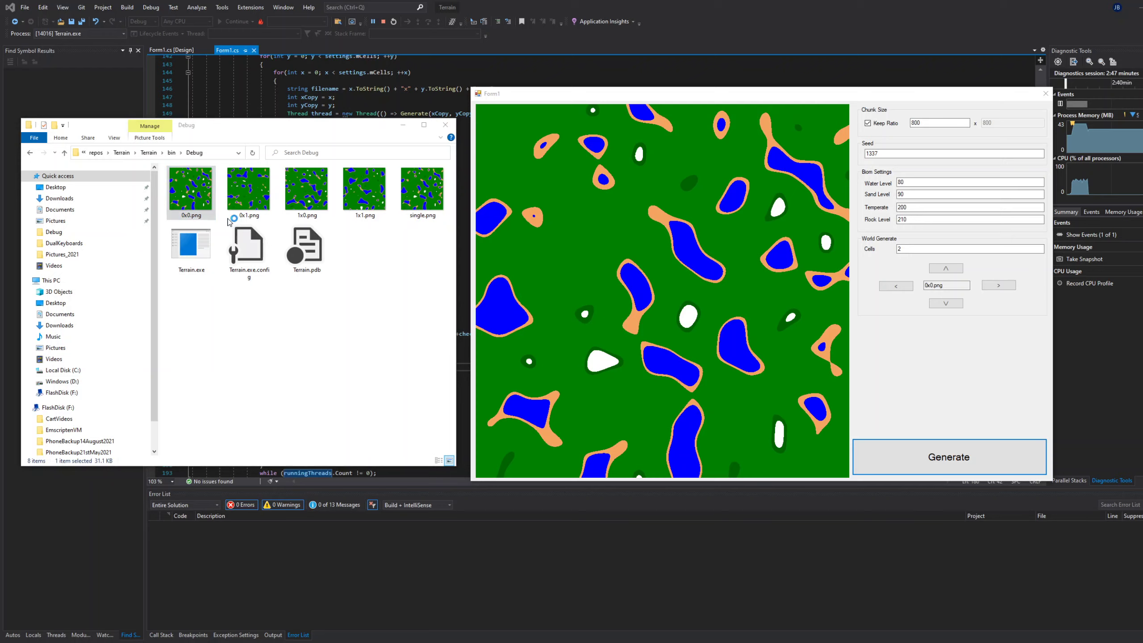
{"action": "left_click", "coordinate": [390, 413]}
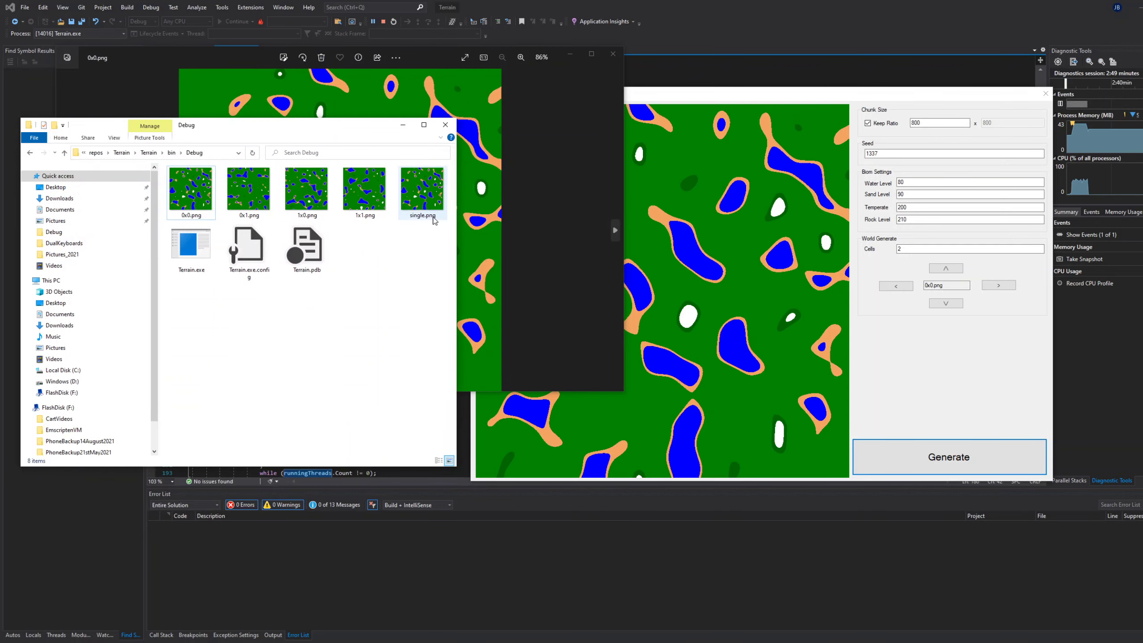
{"action": "double_click", "coordinate": [422, 199]}
{"action": "left_click_drag", "start_coordinate": [408, 58], "coordinate": [877, 66]}
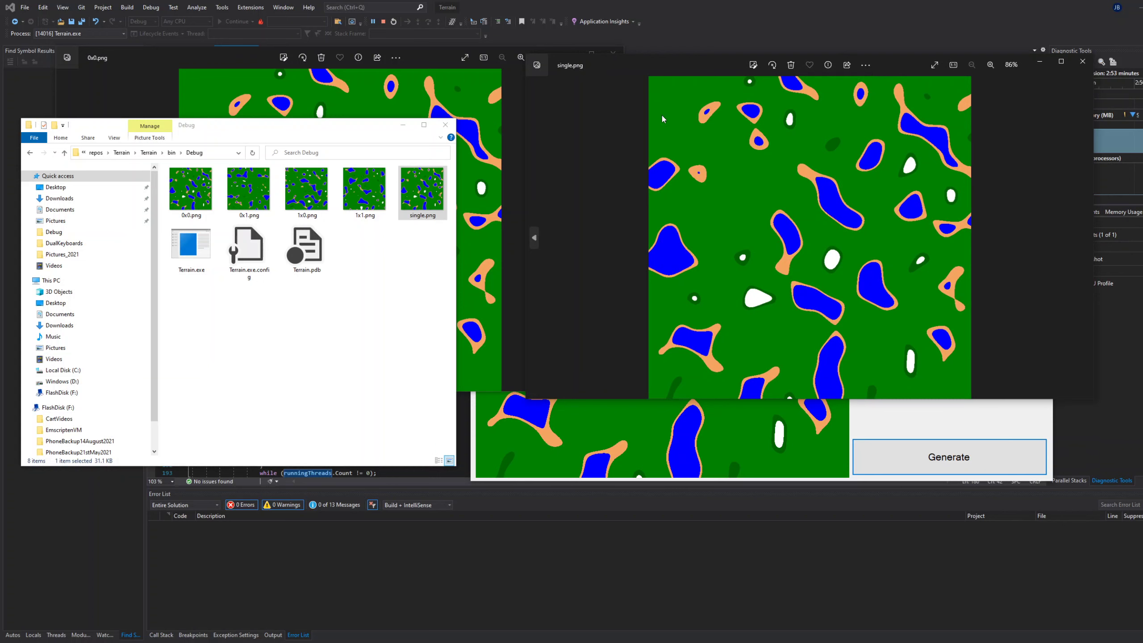
{"action": "left_click", "coordinate": [224, 95]}
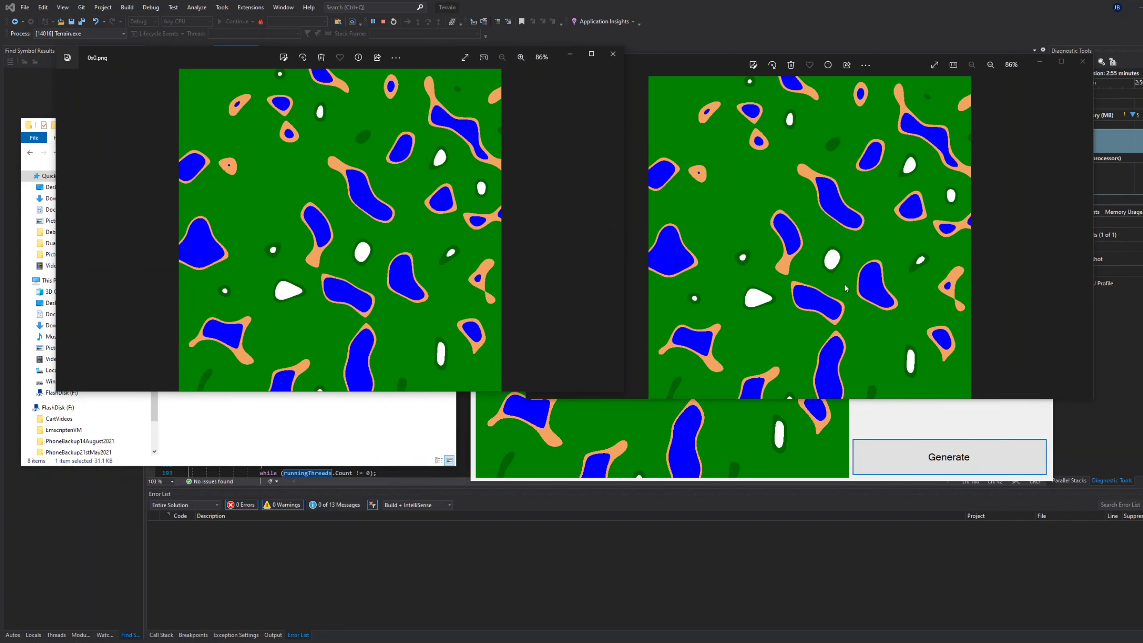
{"action": "left_click", "coordinate": [1083, 61]}
{"action": "left_click", "coordinate": [613, 55]}
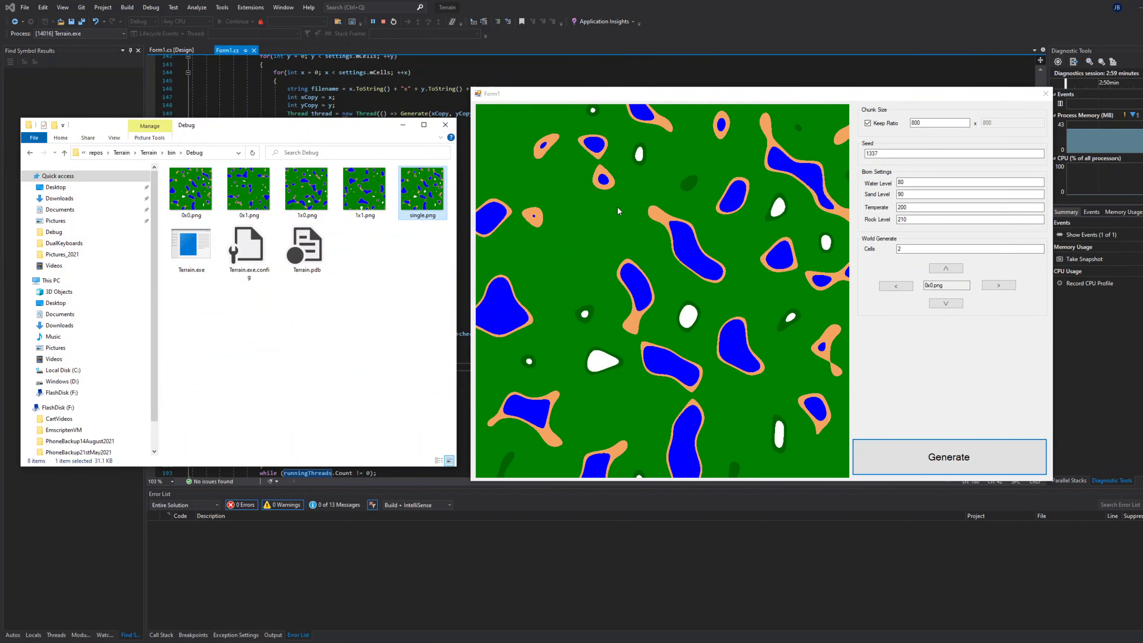
Step: Step back and forth between chunks 0x0 and 1x0 twice
{"action": "left_click", "coordinate": [992, 286]}
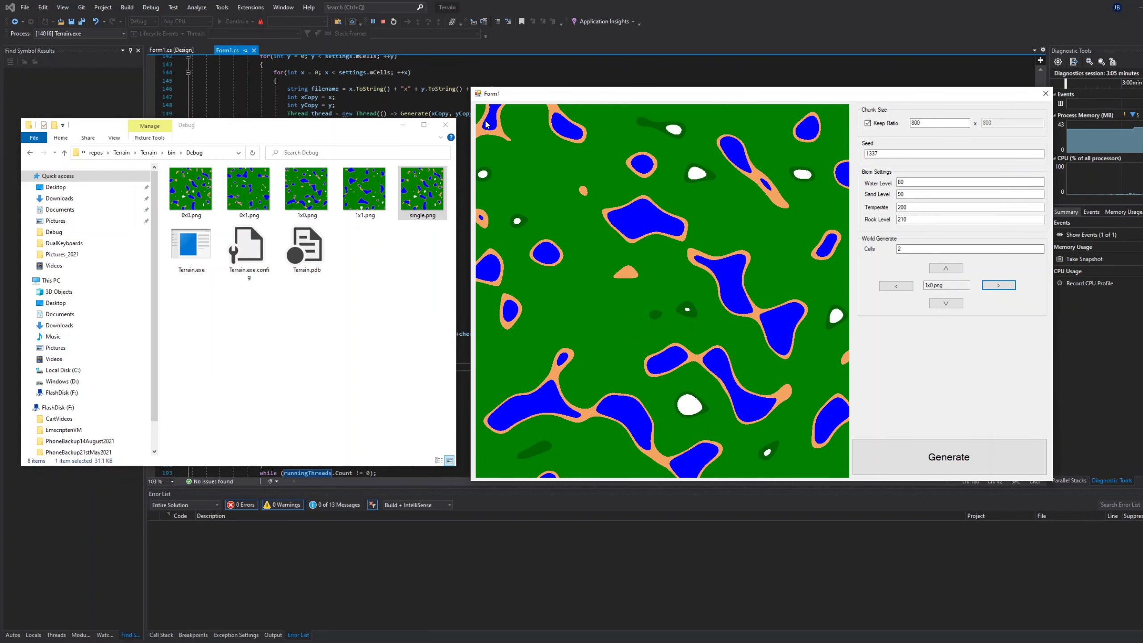
{"action": "left_click", "coordinate": [906, 285]}
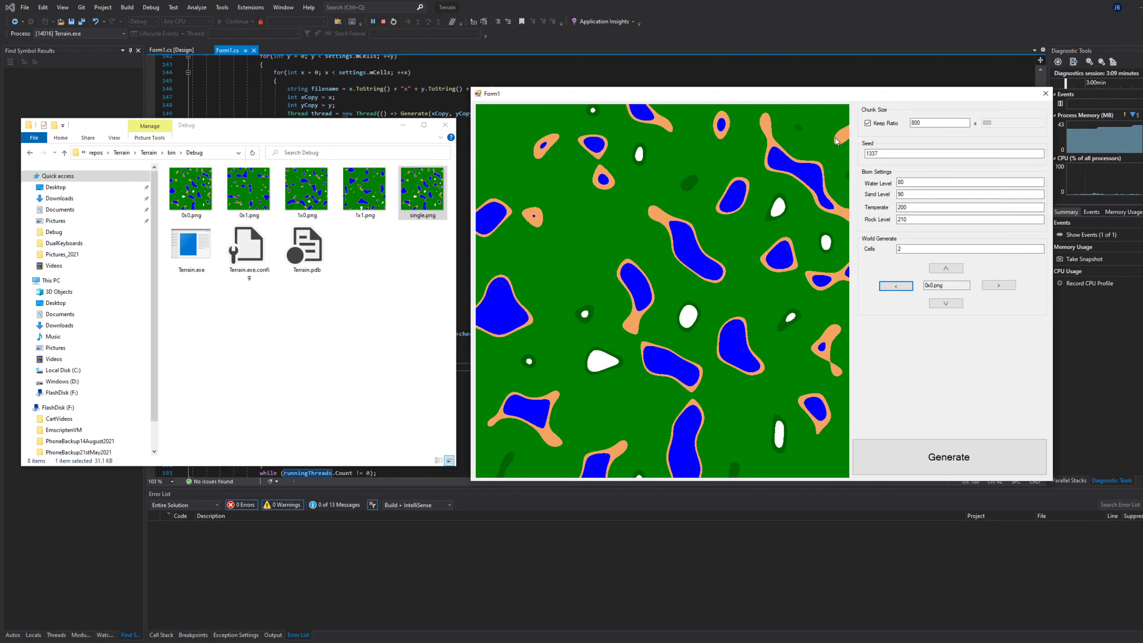
{"action": "left_click", "coordinate": [999, 284]}
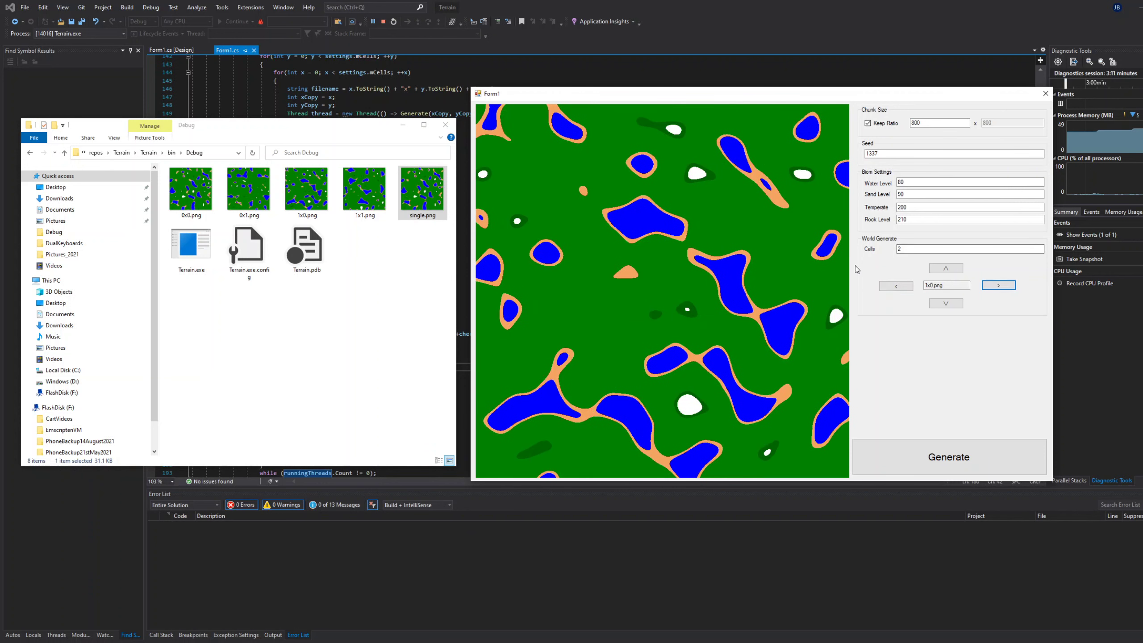
{"action": "left_click", "coordinate": [896, 286]}
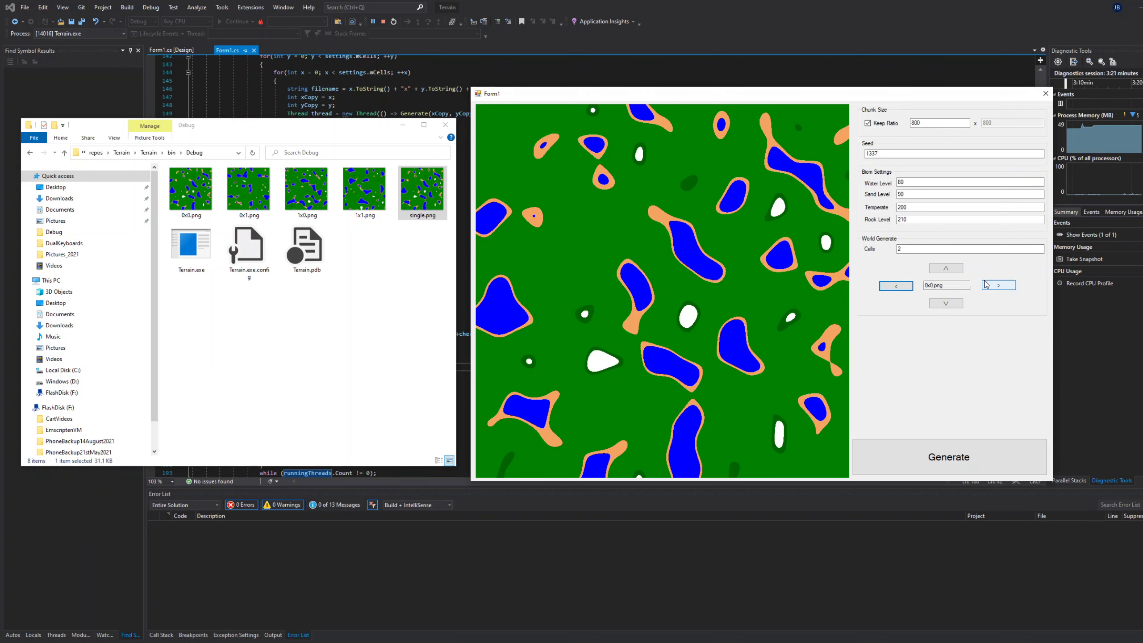
Step: Browse chunks 1x0, 1x1, 0x1 and back to 0x0, then select chunk width 800
{"action": "left_click", "coordinate": [999, 285]}
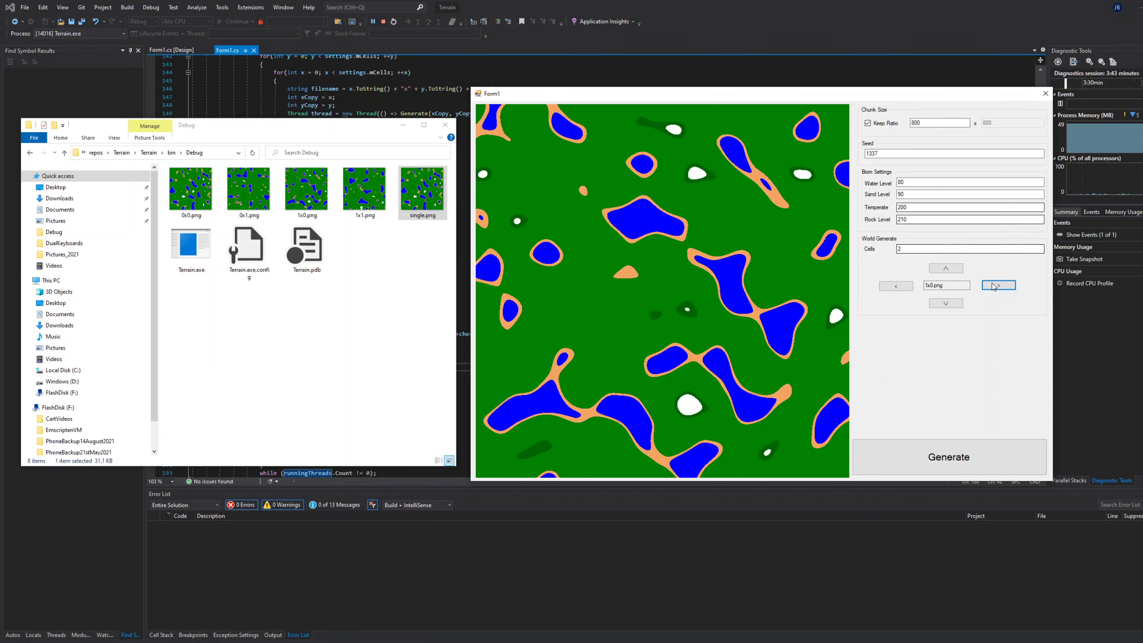
{"action": "left_click", "coordinate": [947, 304]}
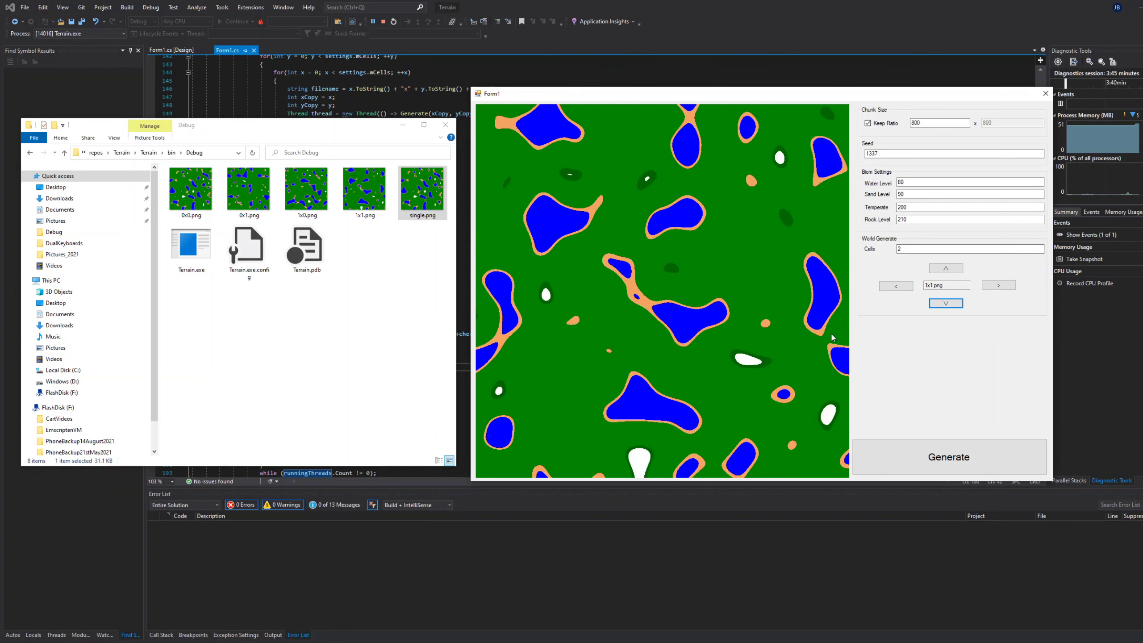
{"action": "left_click", "coordinate": [943, 270]}
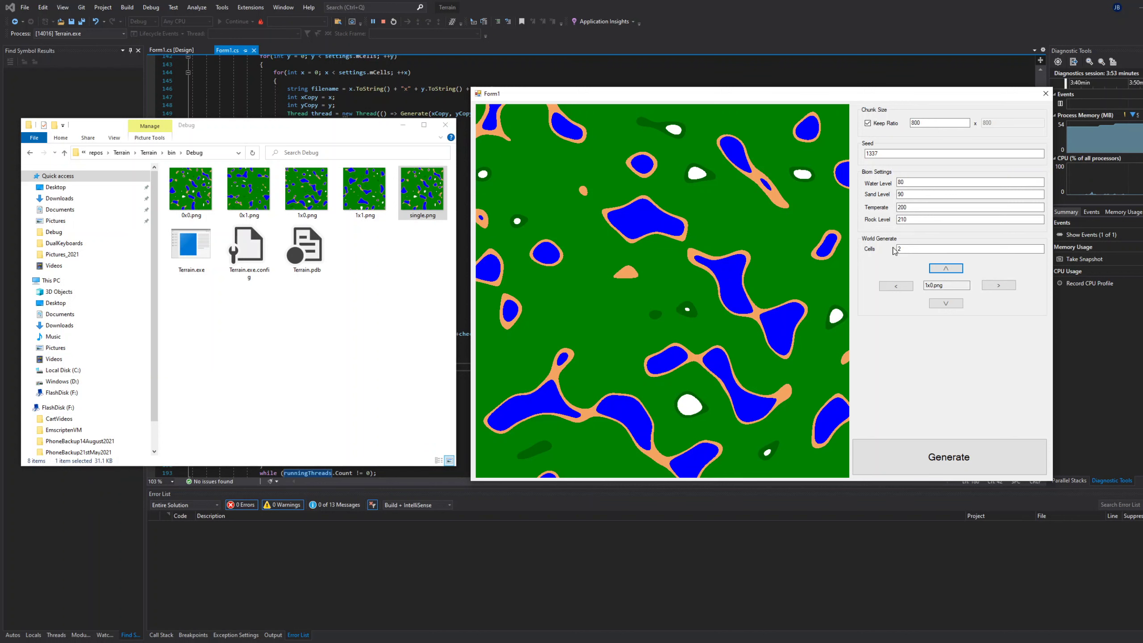
{"action": "left_click", "coordinate": [946, 303]}
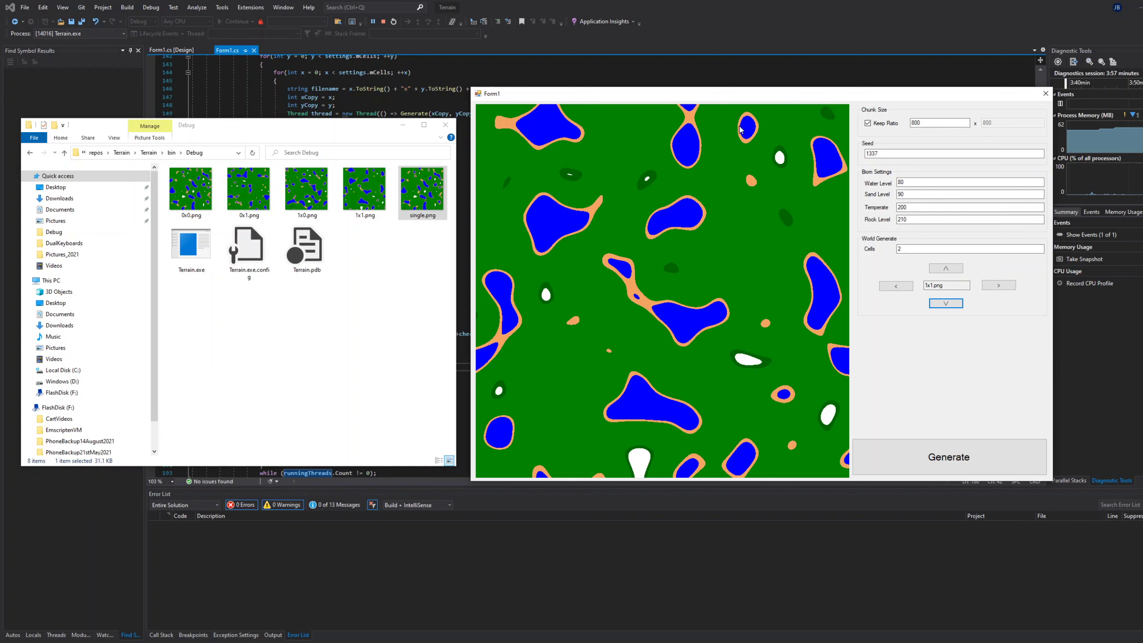
{"action": "left_click", "coordinate": [902, 292]}
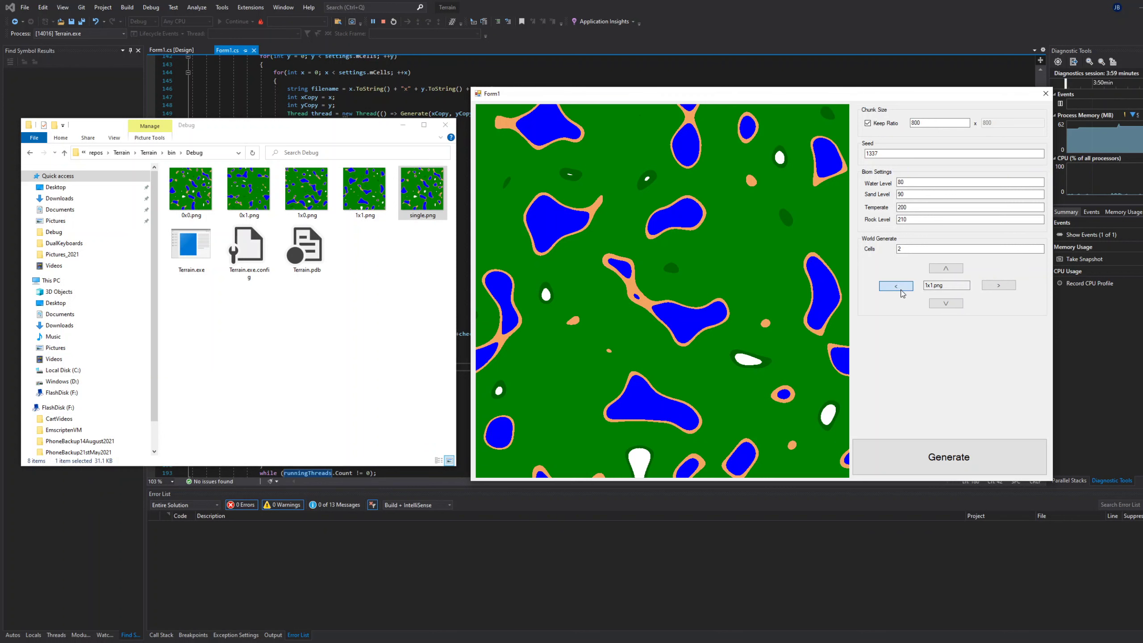
{"action": "left_click", "coordinate": [901, 292]}
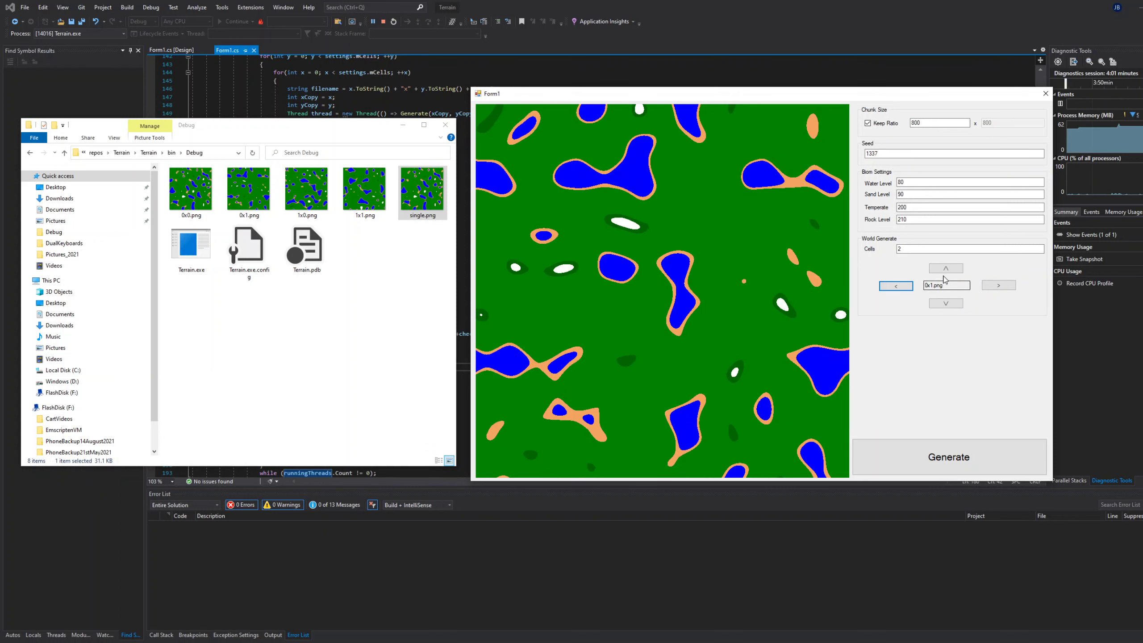
{"action": "left_click", "coordinate": [947, 268]}
{"action": "left_click", "coordinate": [912, 292]}
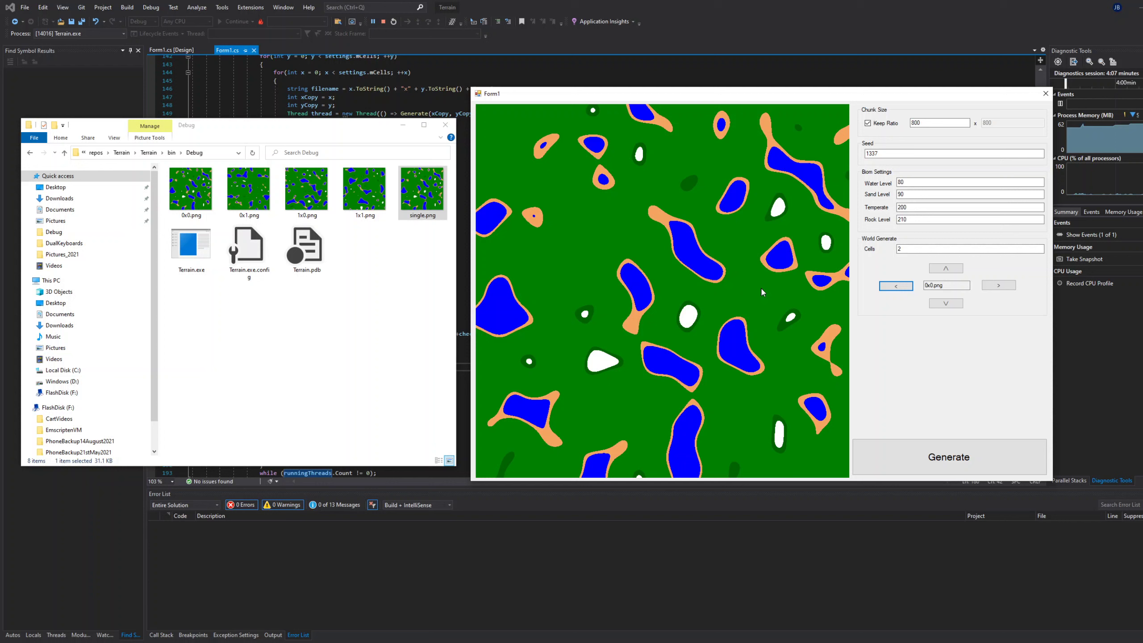
{"action": "double_click", "coordinate": [921, 122]}
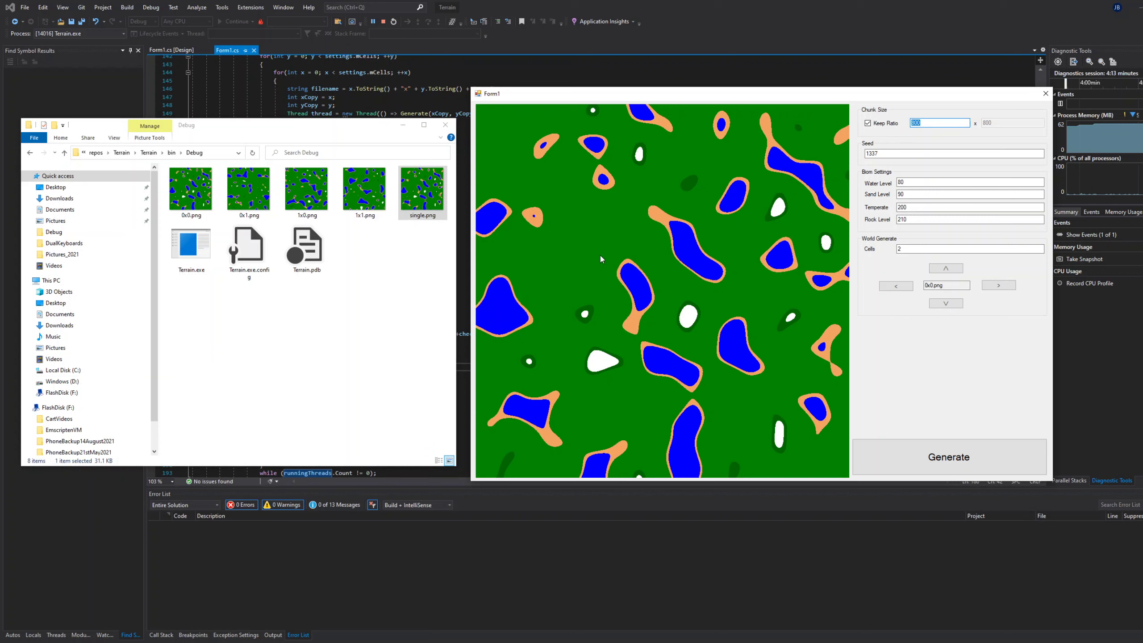
{"action": "double_click", "coordinate": [927, 123]}
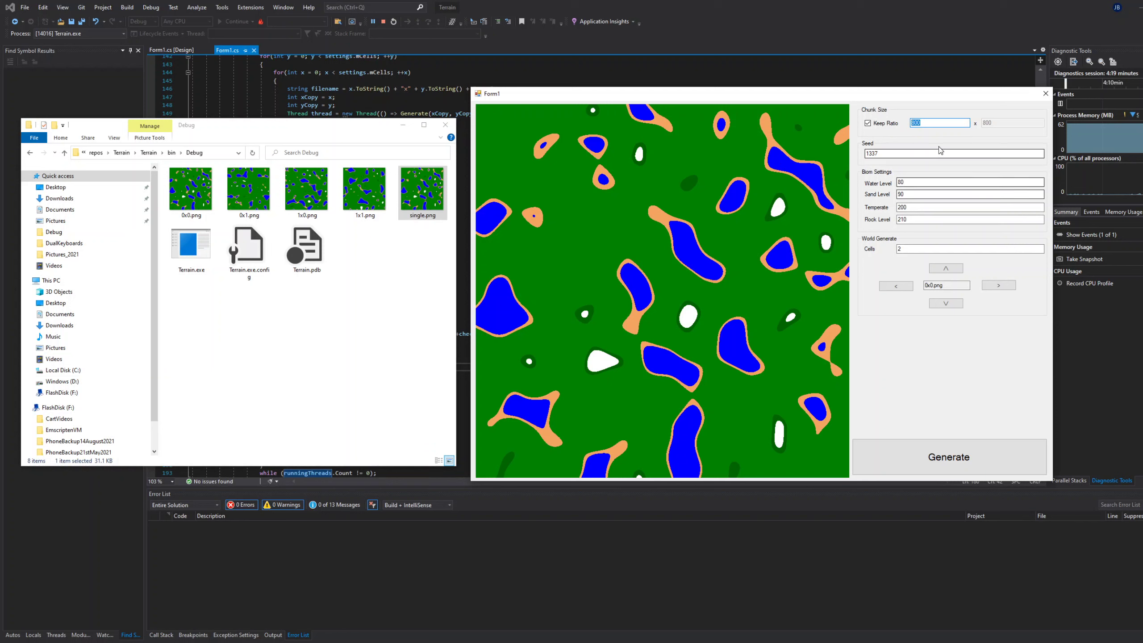
{"action": "left_click", "coordinate": [938, 125]}
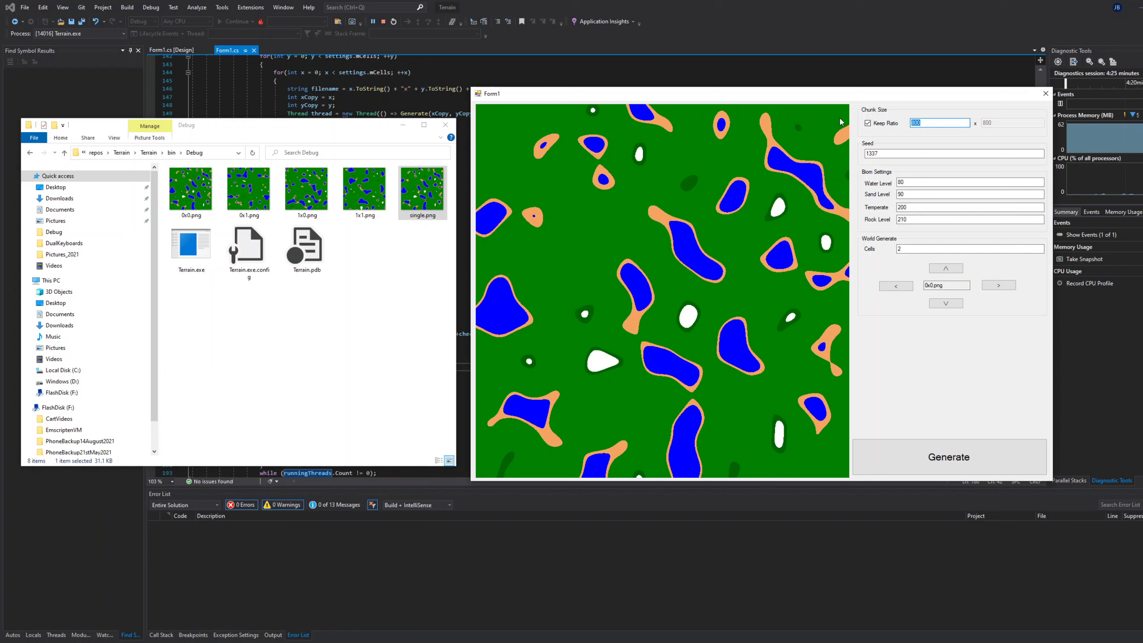
{"action": "left_click", "coordinate": [936, 123]}
Step: Scroll through Form1.cs and select the thread-creation loop and the do-while thread loop
{"action": "left_click", "coordinate": [349, 98]}
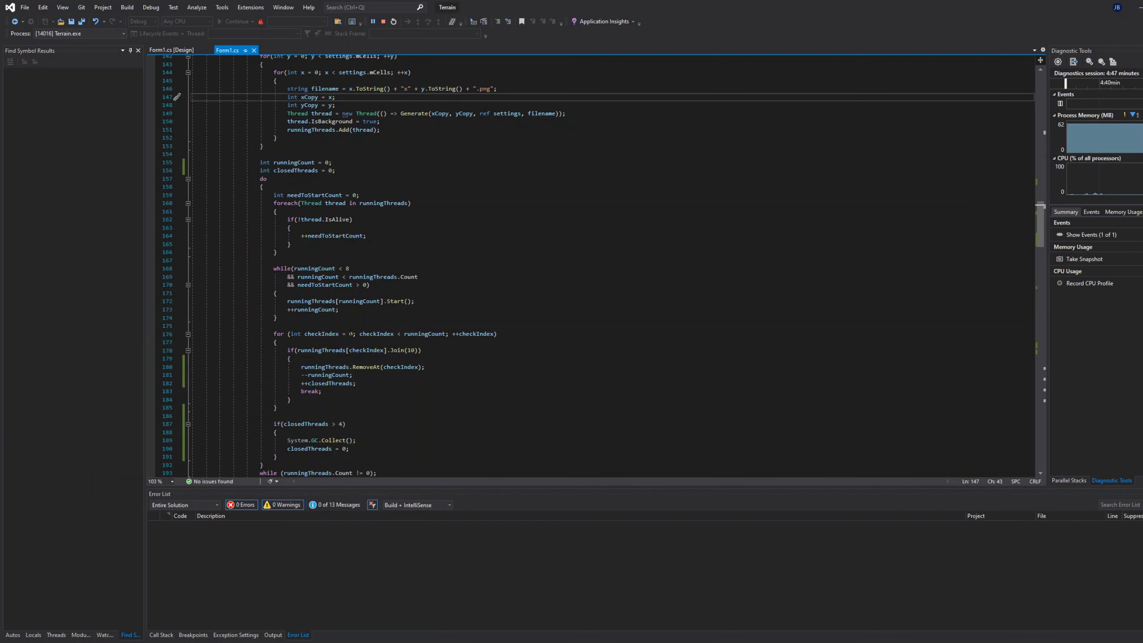
{"action": "scroll", "coordinate": [347, 356], "scroll_direction": "up", "scroll_amount": 12}
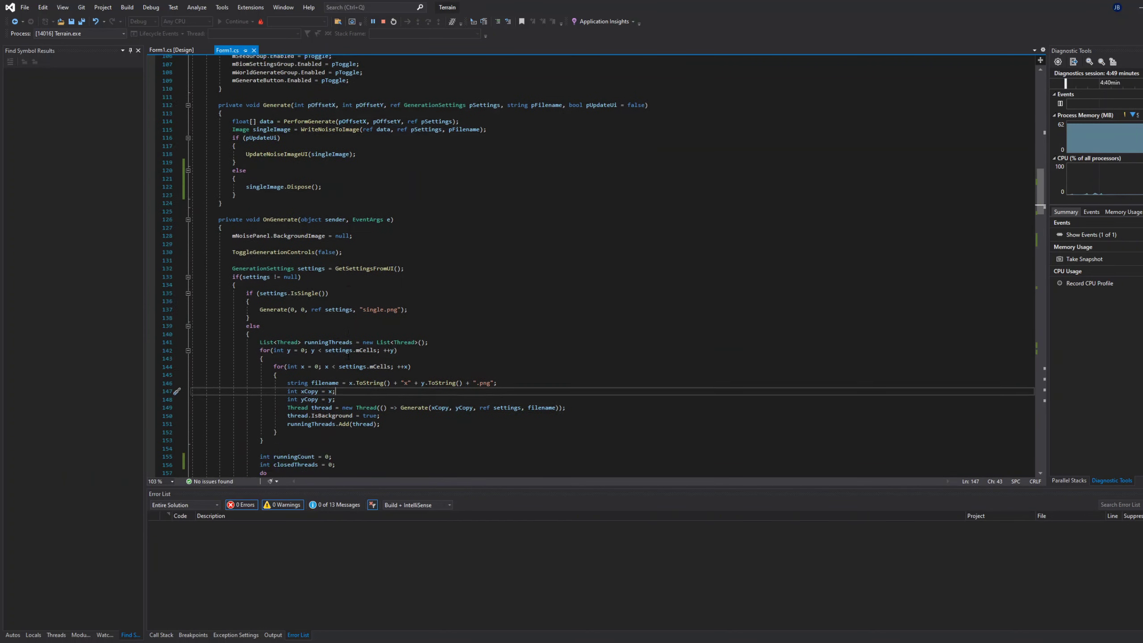
{"action": "scroll", "coordinate": [349, 356], "scroll_direction": "down", "scroll_amount": 10}
{"action": "scroll", "coordinate": [349, 356], "scroll_direction": "down", "scroll_amount": 20}
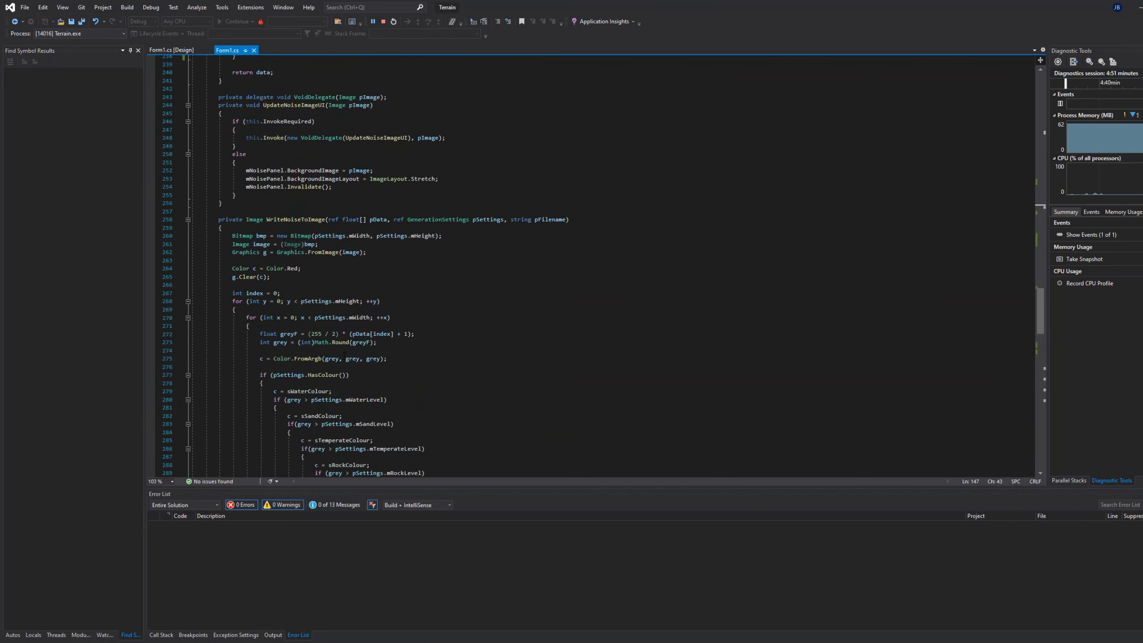
{"action": "scroll", "coordinate": [344, 356], "scroll_direction": "down", "scroll_amount": 19}
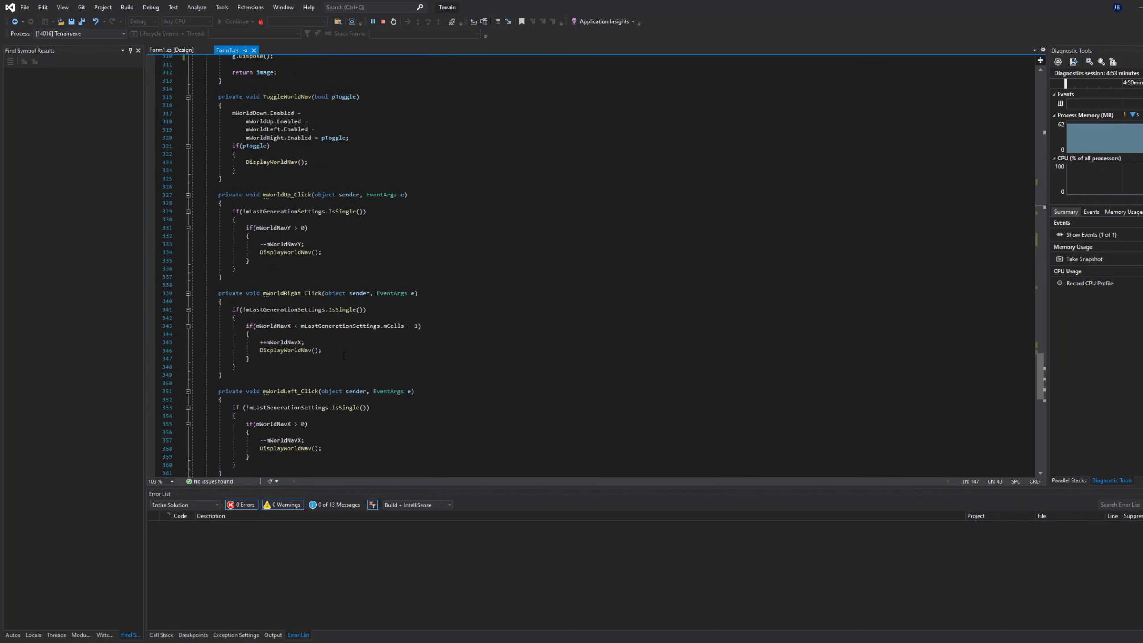
{"action": "scroll", "coordinate": [344, 356], "scroll_direction": "up", "scroll_amount": 20}
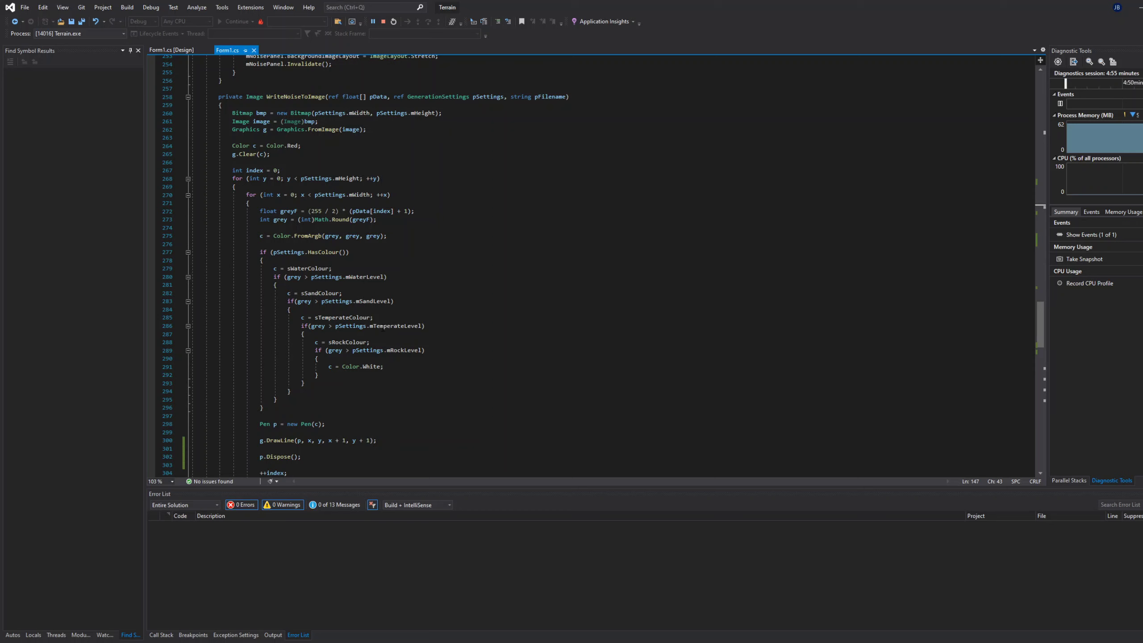
{"action": "scroll", "coordinate": [396, 317], "scroll_direction": "up", "scroll_amount": 20}
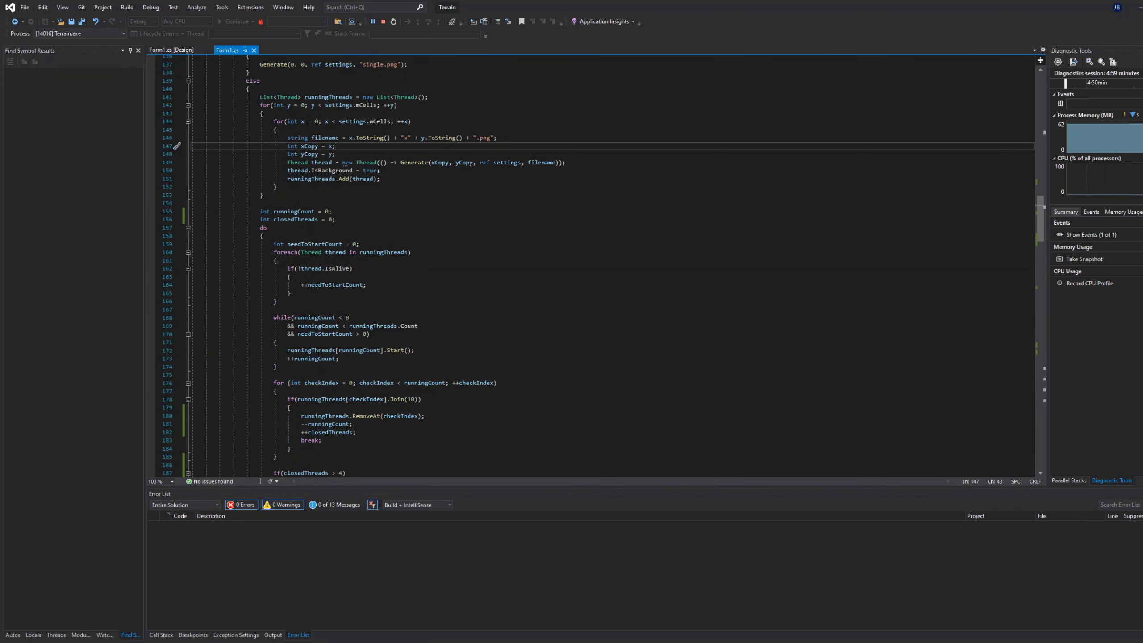
{"action": "left_click_drag", "start_coordinate": [260, 97], "coordinate": [438, 201]}
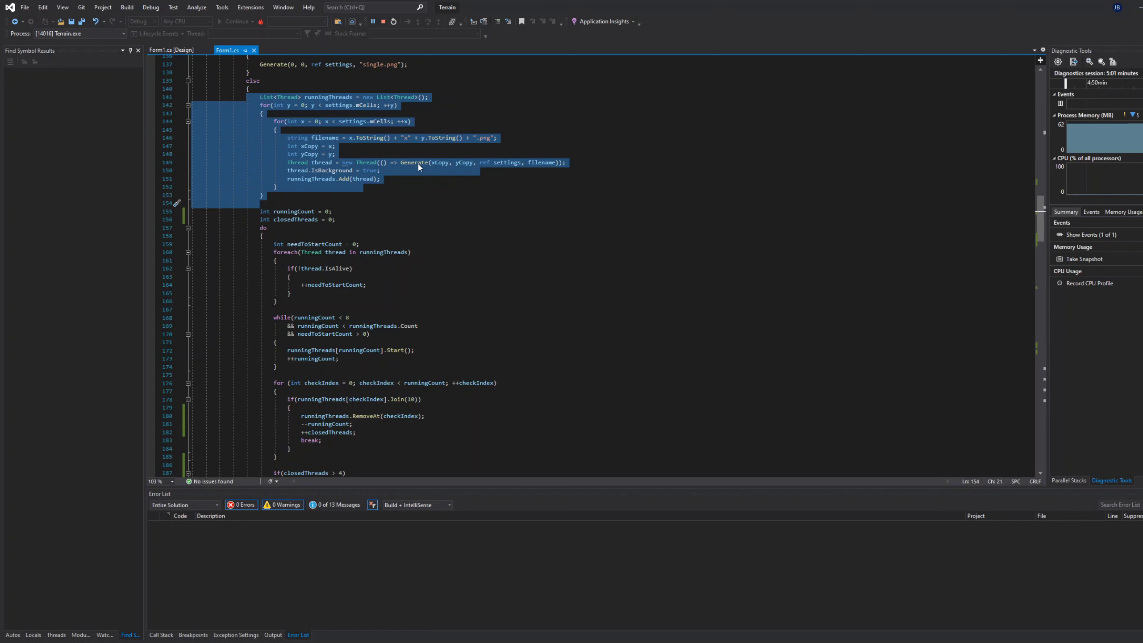
{"action": "left_click", "coordinate": [307, 226]}
{"action": "left_click_drag", "start_coordinate": [255, 211], "coordinate": [347, 473]}
{"action": "scroll", "coordinate": [346, 450], "scroll_direction": "down", "scroll_amount": 3}
Step: Delete the five generated PNGs from Debug after closing Terrain, then relaunch with F5
{"action": "key", "text": "alt+Tab"}
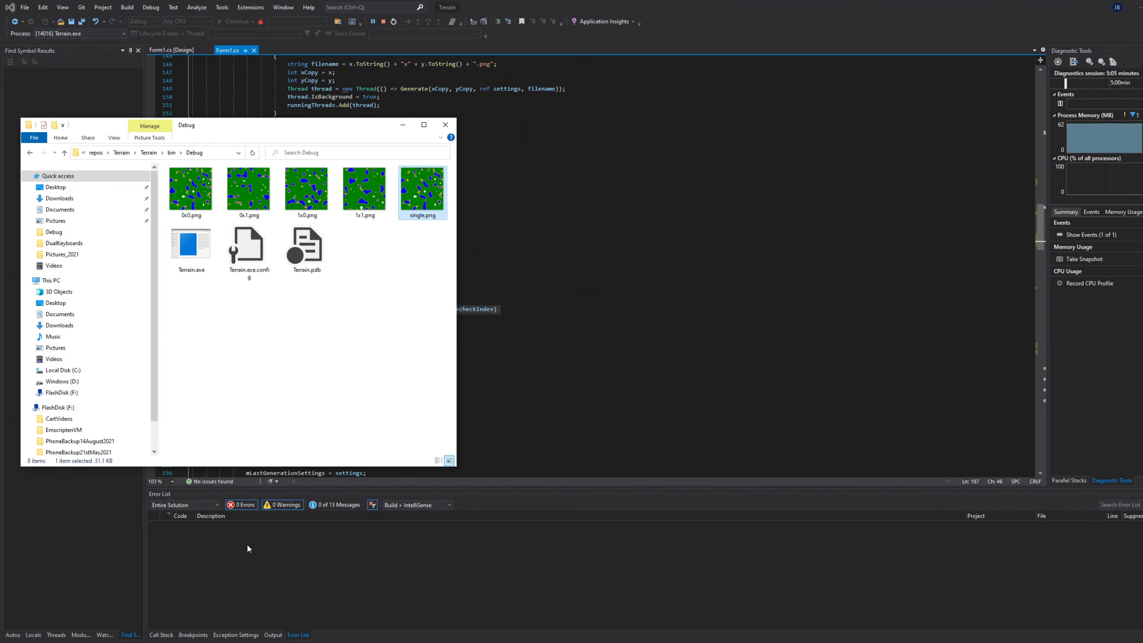
{"action": "left_click_drag", "start_coordinate": [168, 213], "coordinate": [440, 182]}
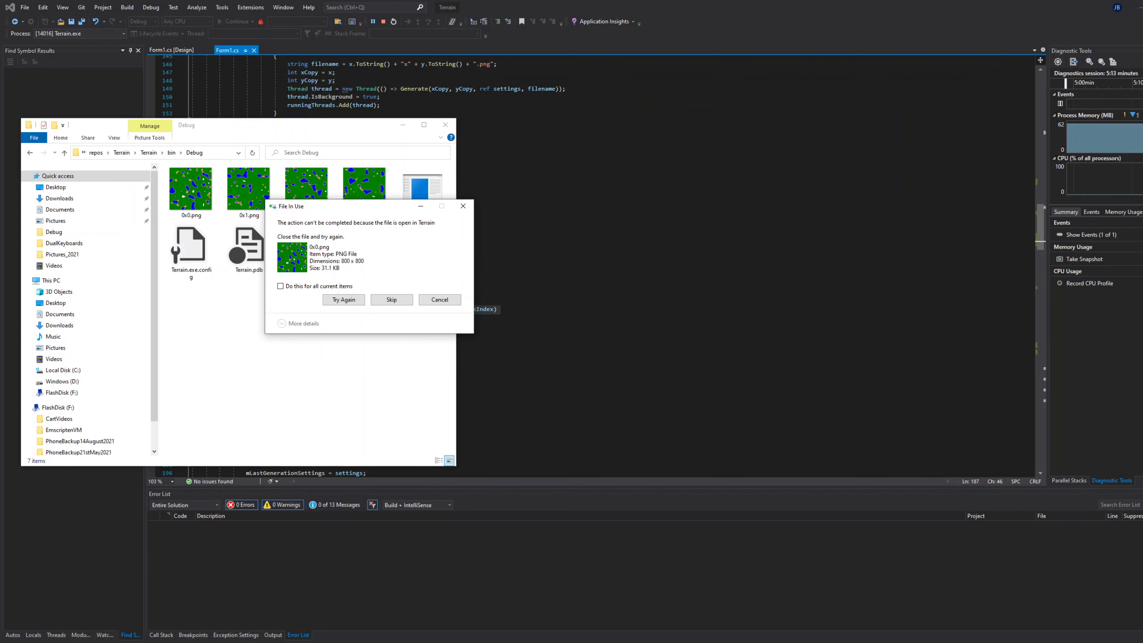
{"action": "left_click", "coordinate": [264, 615]}
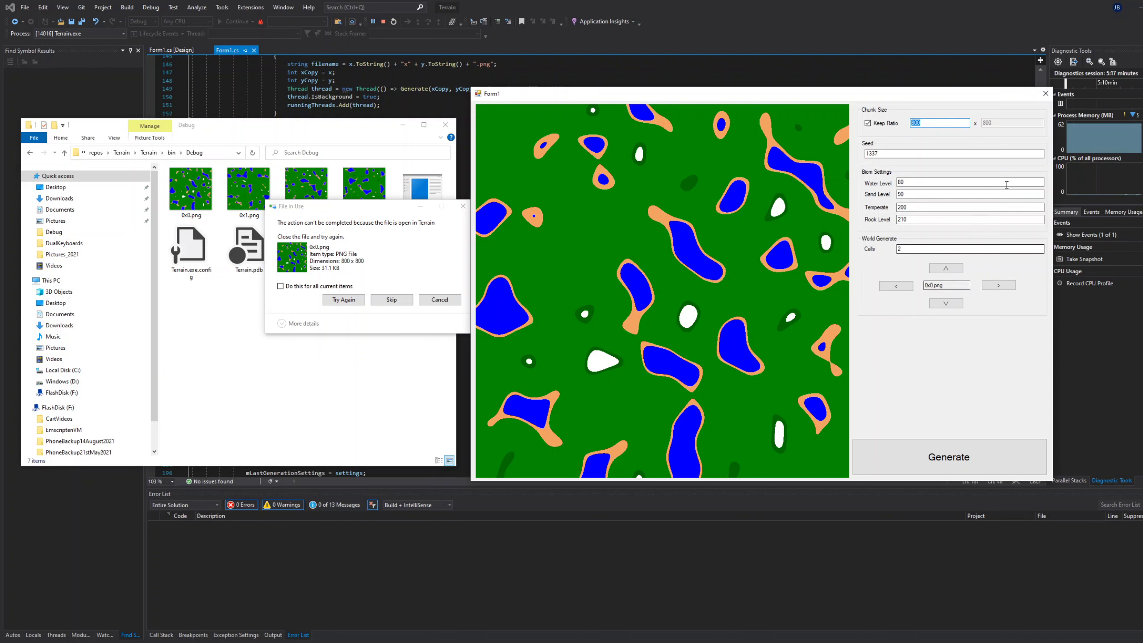
{"action": "left_click", "coordinate": [1045, 93]}
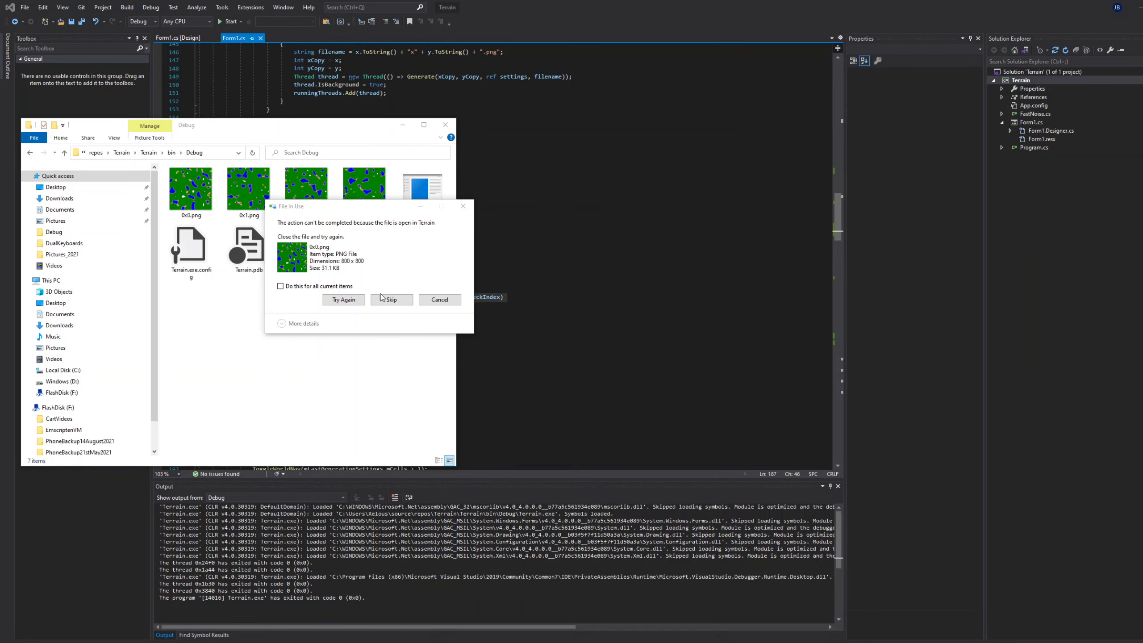
{"action": "left_click", "coordinate": [344, 299]}
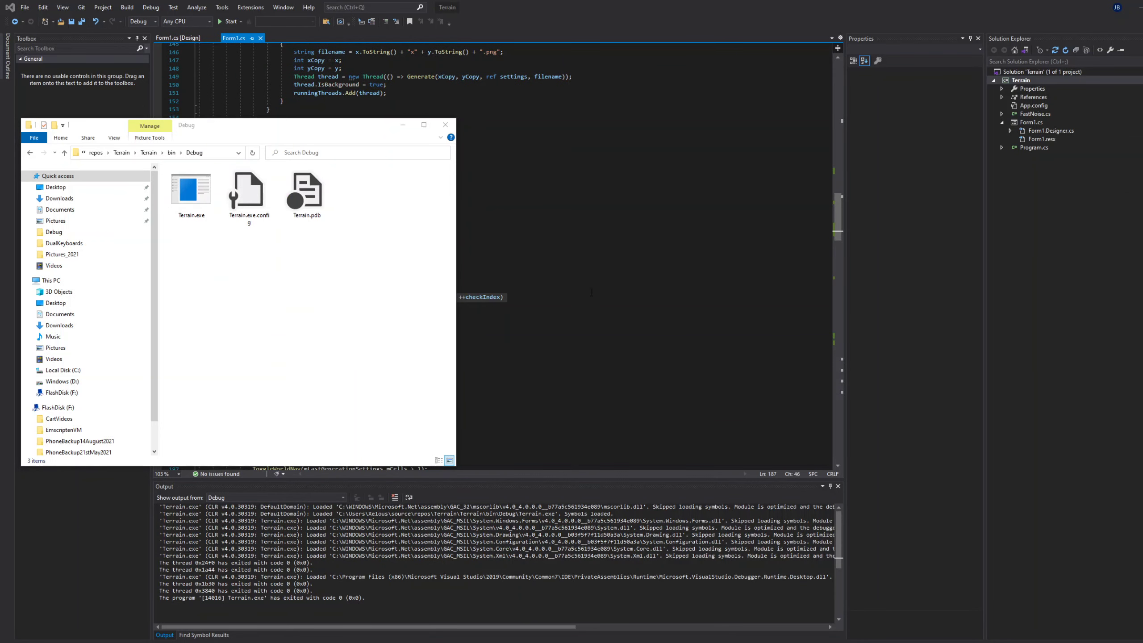
{"action": "left_click", "coordinate": [592, 301]}
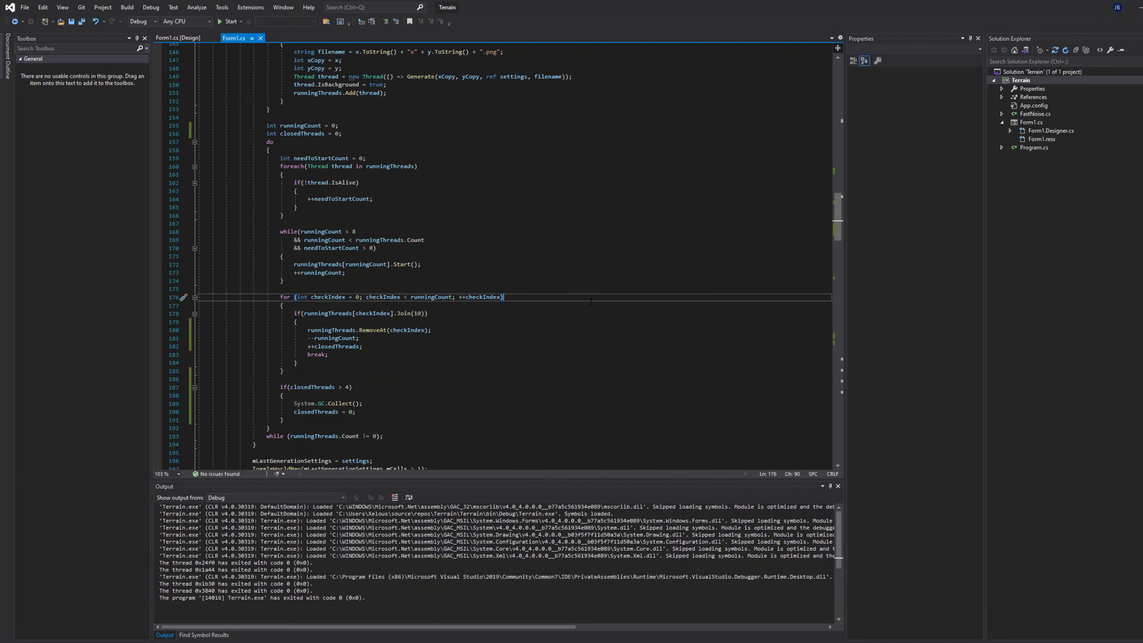
{"action": "key", "text": "F5"}
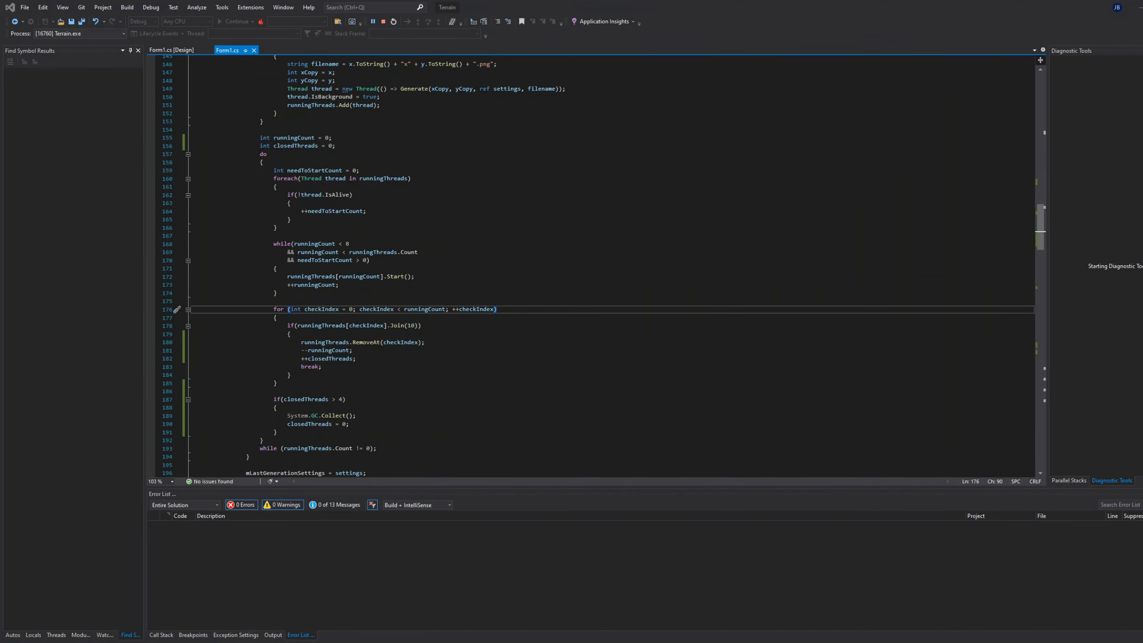
Step: Move the relaunched Terrain window into view, change Cells to 10, and select chunk width 800
{"action": "left_click_drag", "start_coordinate": [468, 119], "coordinate": [962, 110]}
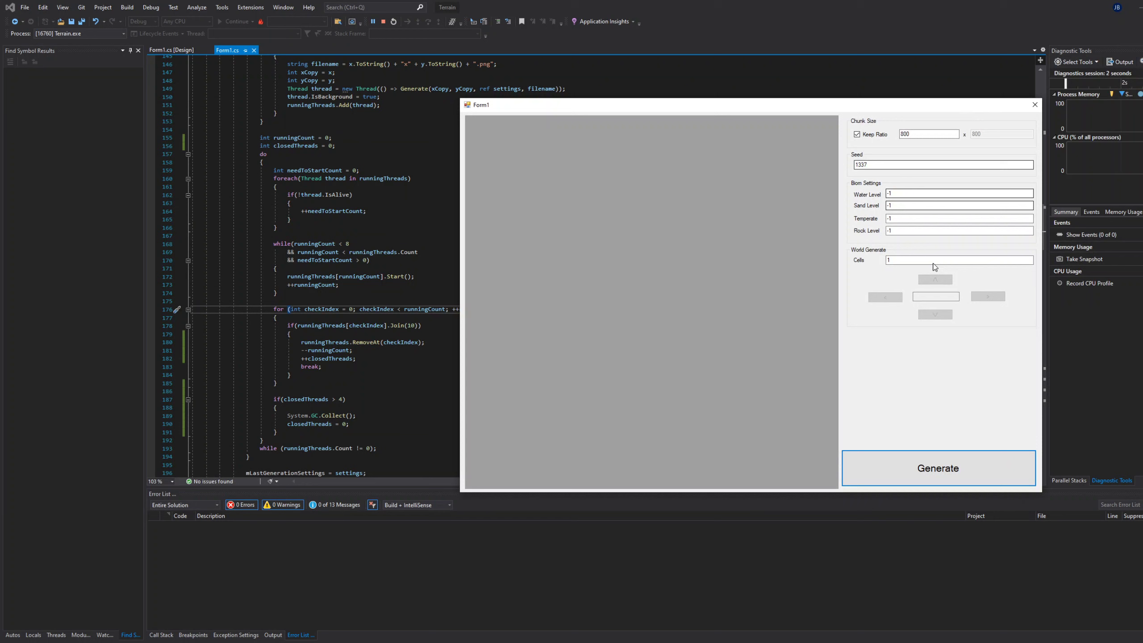
{"action": "key", "text": "alt+Tab"}
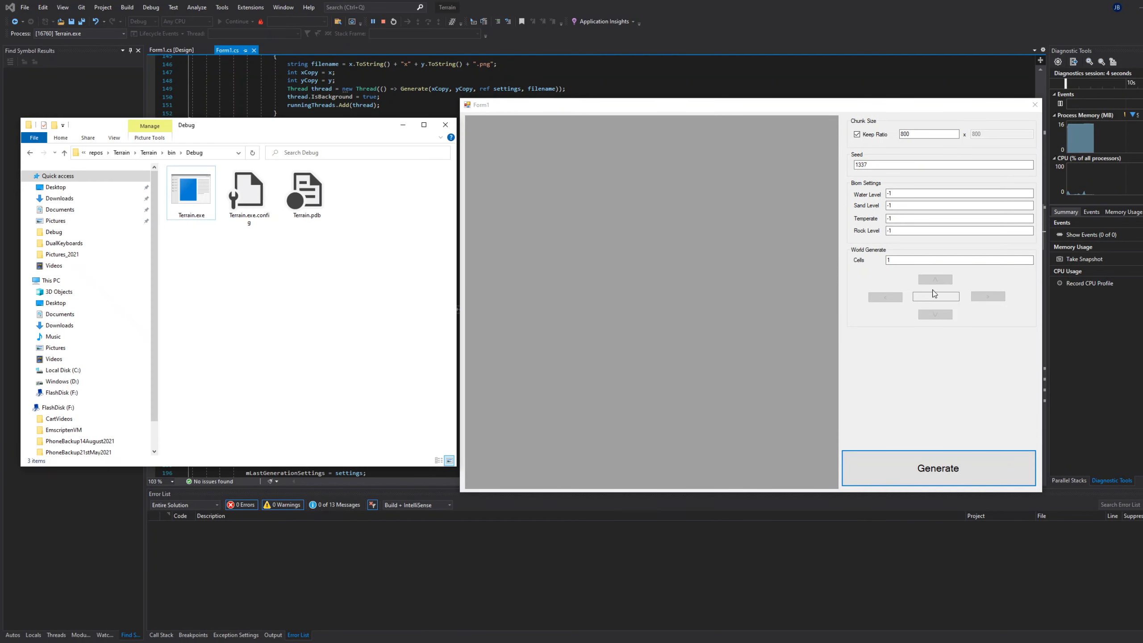
{"action": "left_click", "coordinate": [908, 263]}
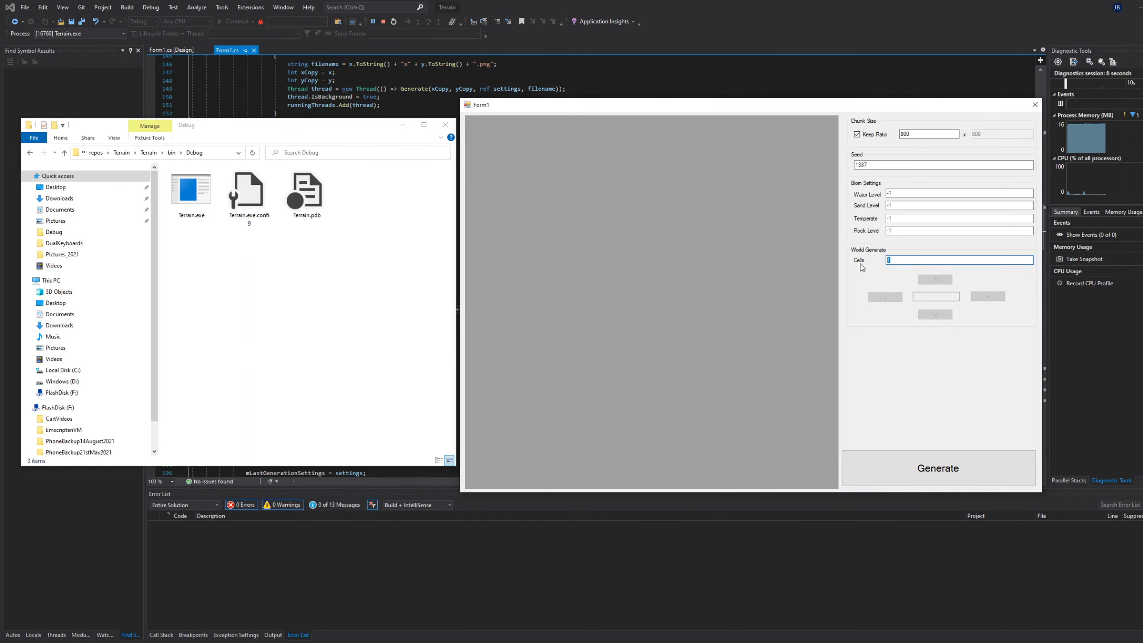
{"action": "type", "text": "0"}
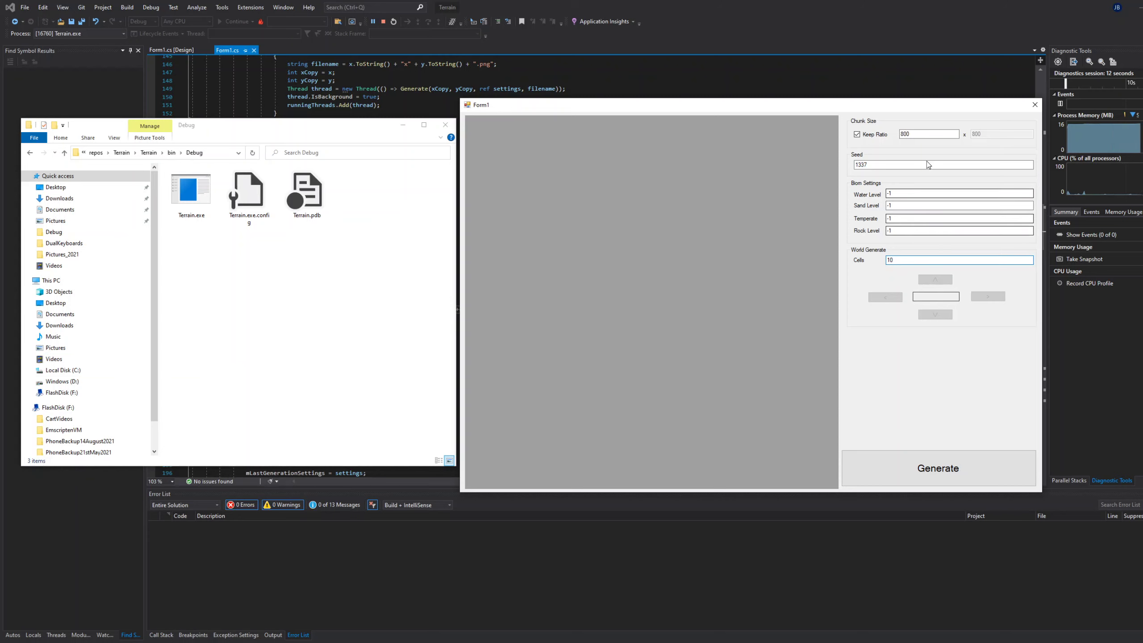
{"action": "double_click", "coordinate": [914, 135]}
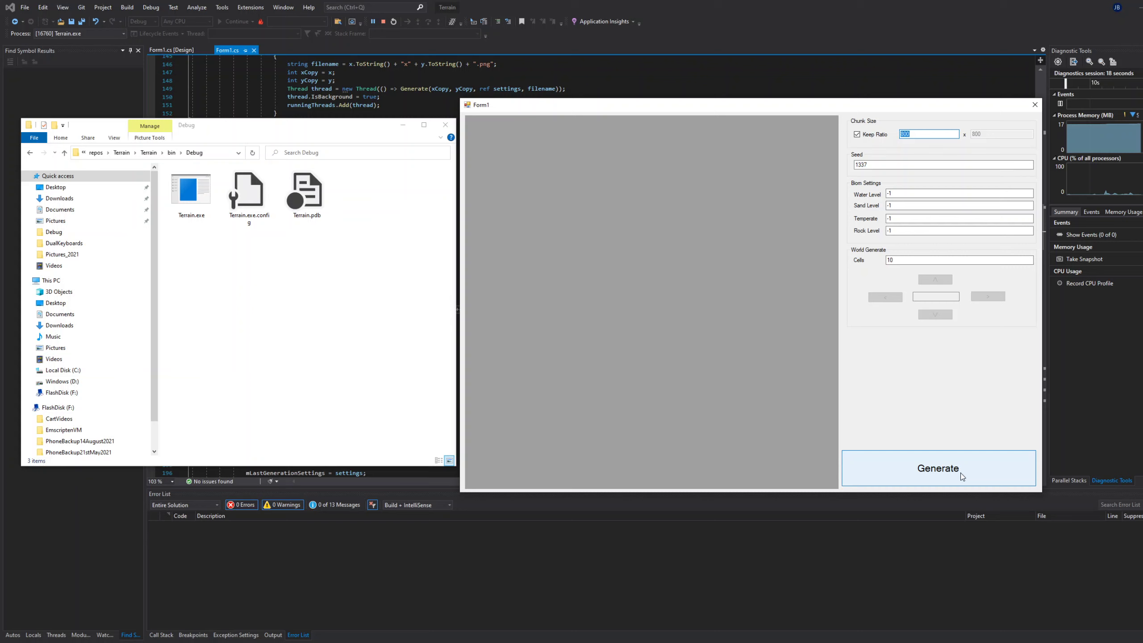
Step: Start the 10x10 world generation and watch chunk PNGs from 0x0.png fill the Debug folder
{"action": "left_click", "coordinate": [935, 469]}
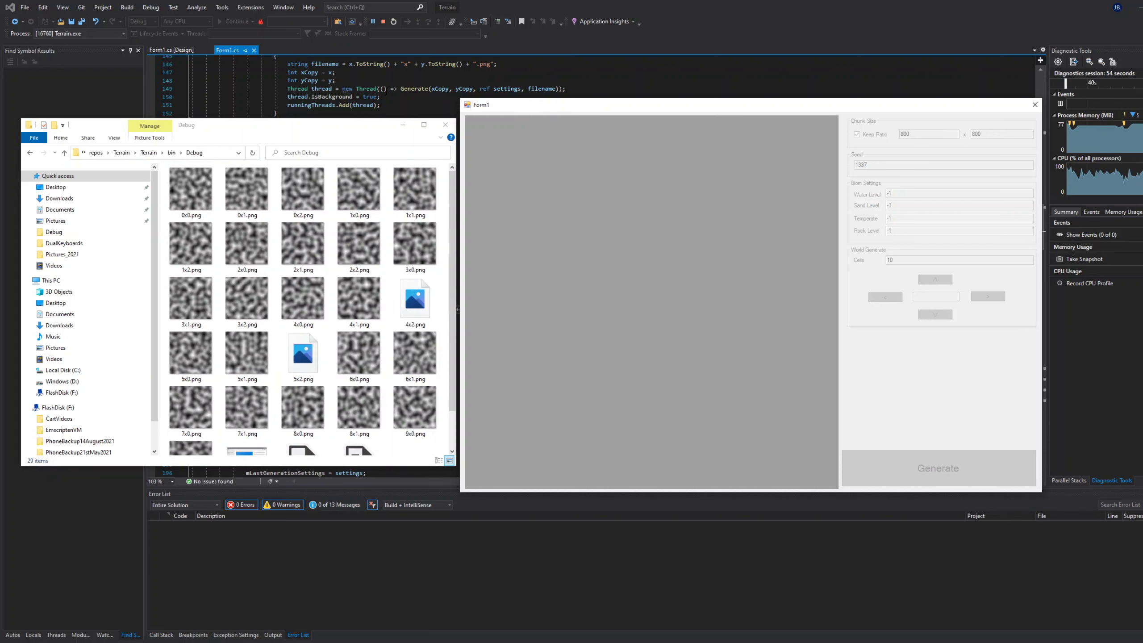
{"action": "mouse_move", "coordinate": [387, 92]}
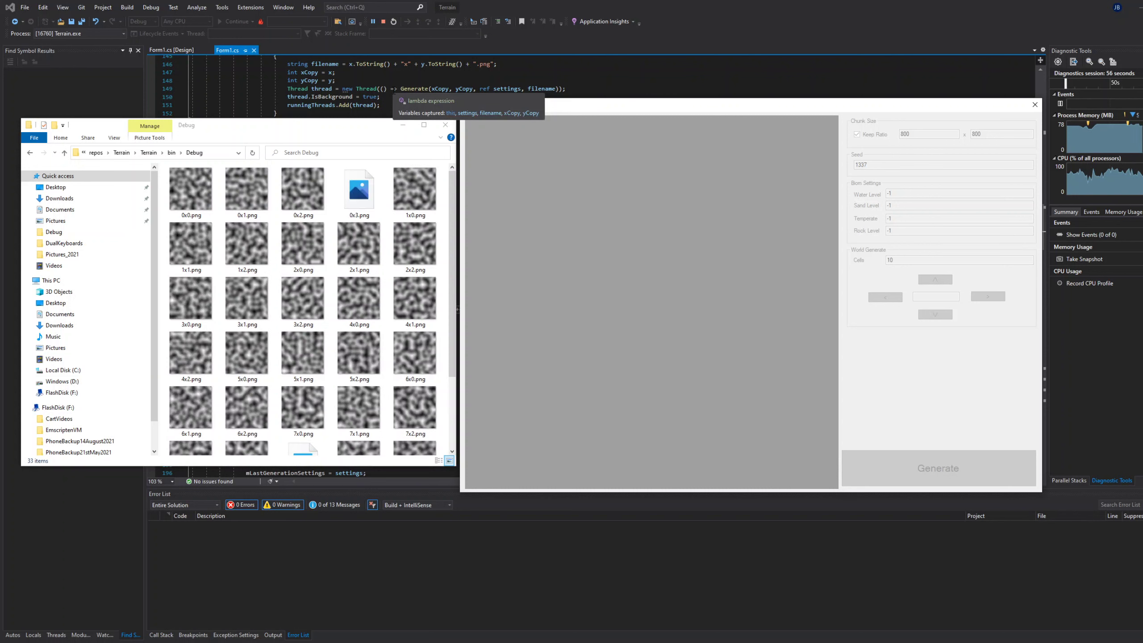
{"action": "scroll", "coordinate": [402, 239], "scroll_direction": "down", "scroll_amount": 3}
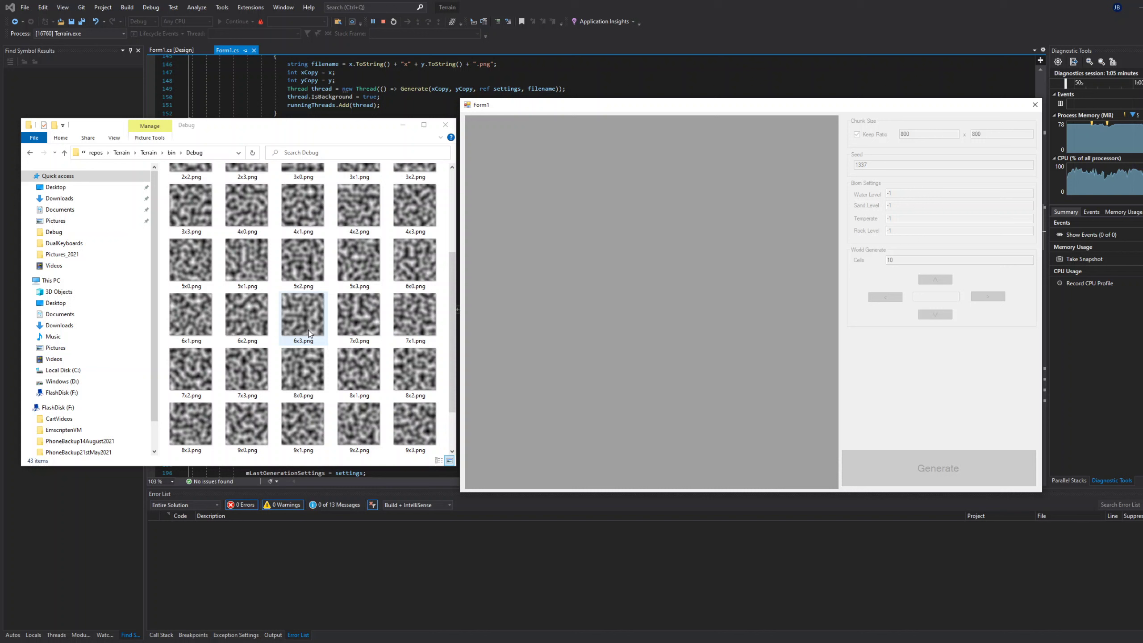
{"action": "scroll", "coordinate": [315, 324], "scroll_direction": "down", "scroll_amount": 2}
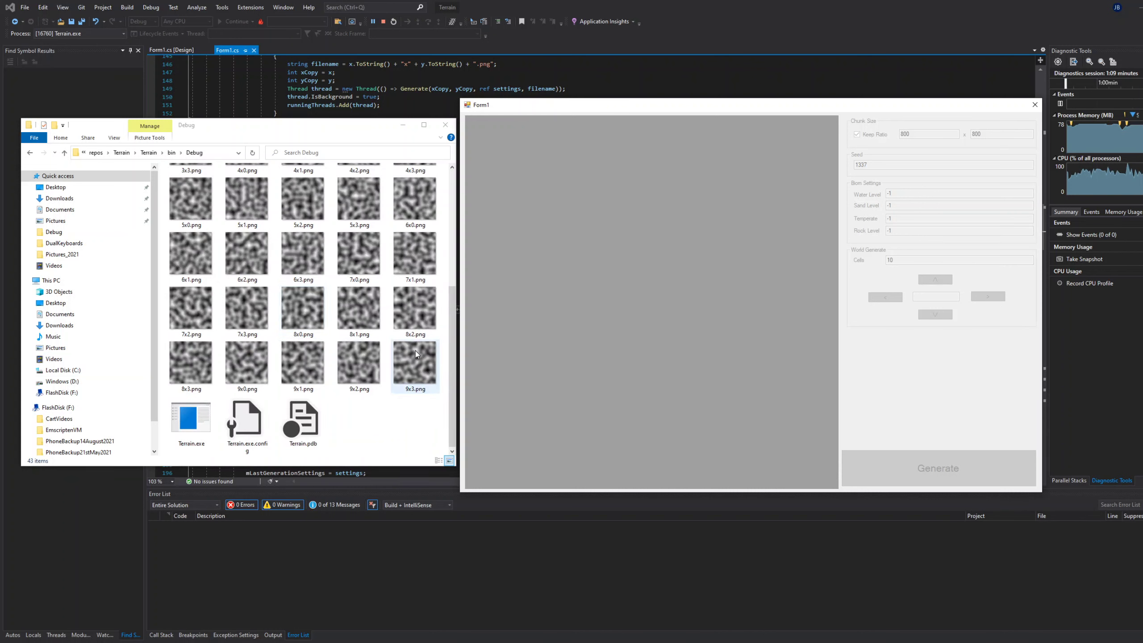
{"action": "scroll", "coordinate": [360, 346], "scroll_direction": "up", "scroll_amount": 5}
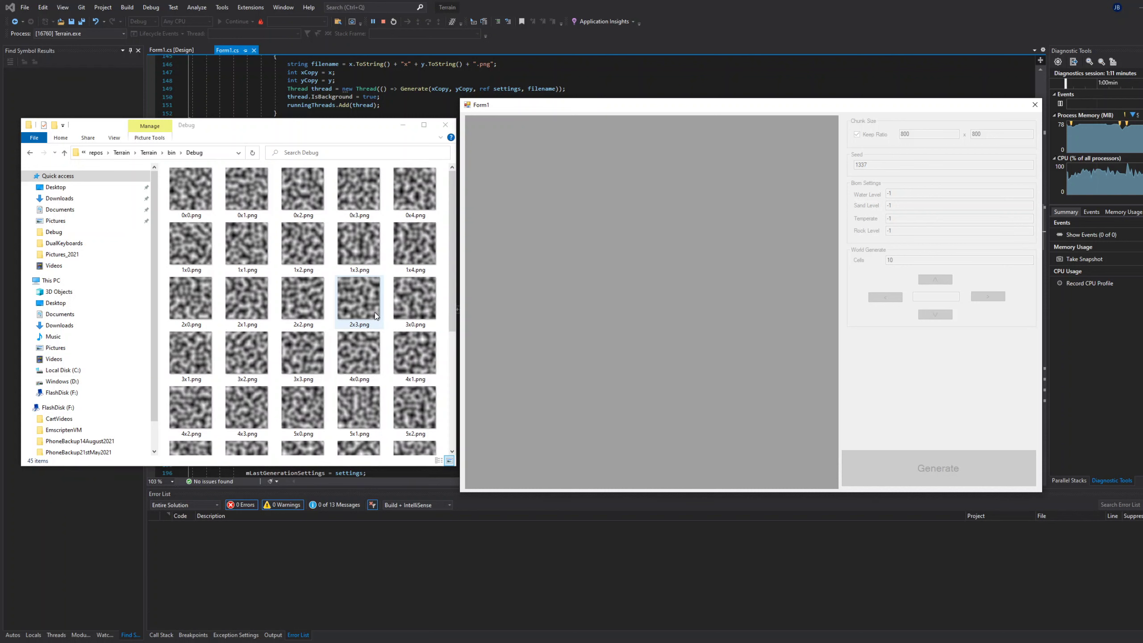
Step: Scroll the Debug folder until all 103 items appear, including 9x9.png and Terrain.exe
{"action": "scroll", "coordinate": [375, 313], "scroll_direction": "down", "scroll_amount": 5}
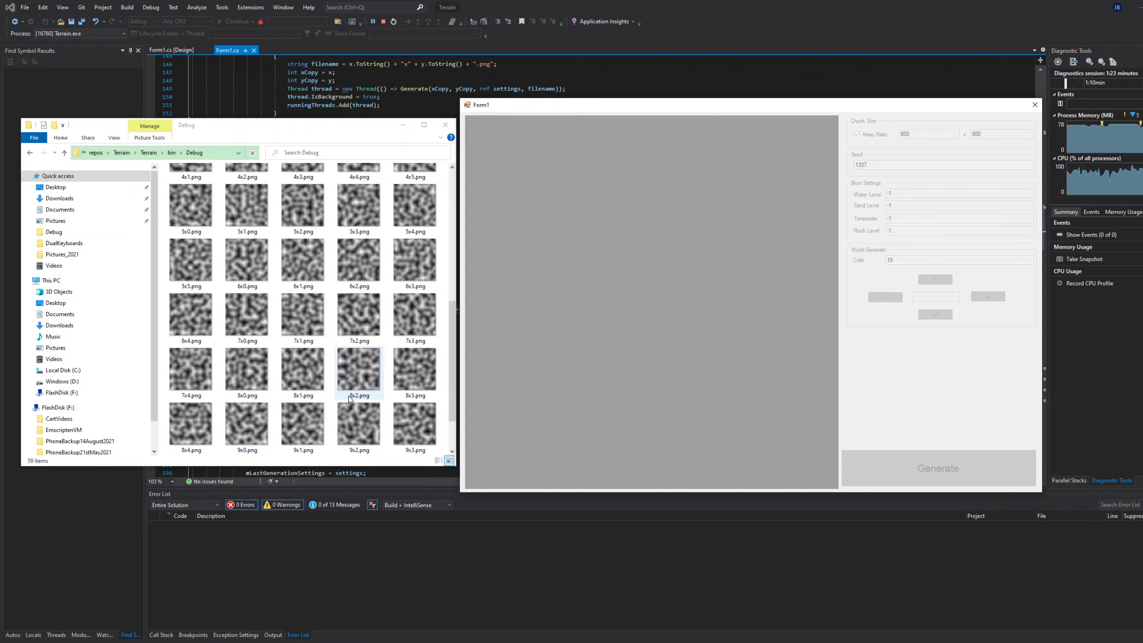
{"action": "scroll", "coordinate": [349, 399], "scroll_direction": "down", "scroll_amount": 1}
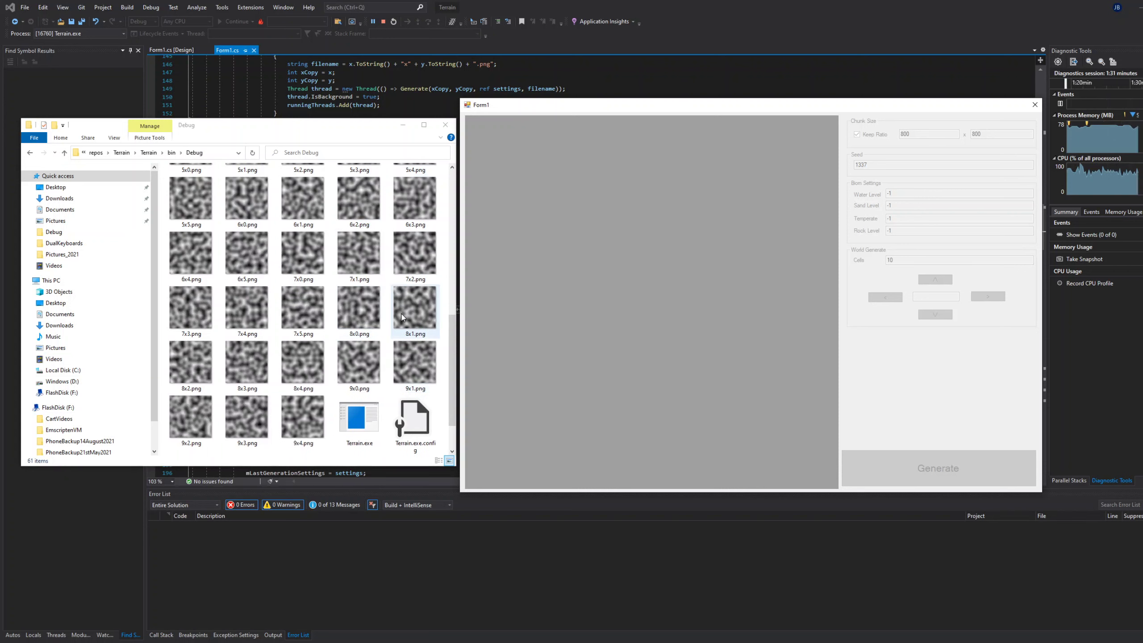
{"action": "scroll", "coordinate": [403, 335], "scroll_direction": "down", "scroll_amount": 3}
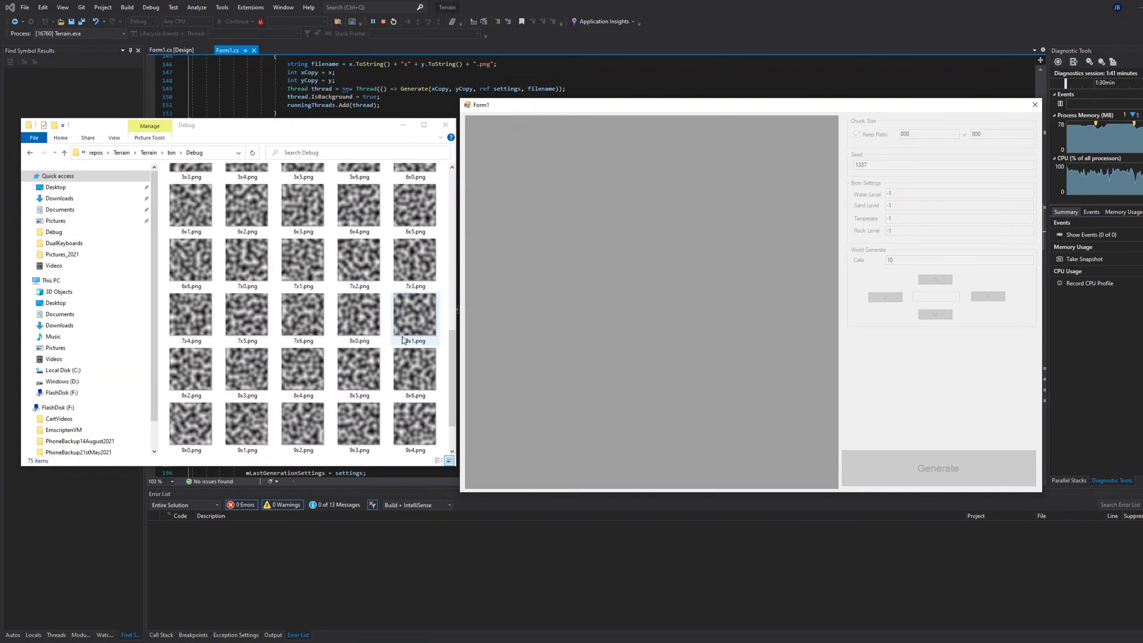
{"action": "scroll", "coordinate": [390, 339], "scroll_direction": "up", "scroll_amount": 10}
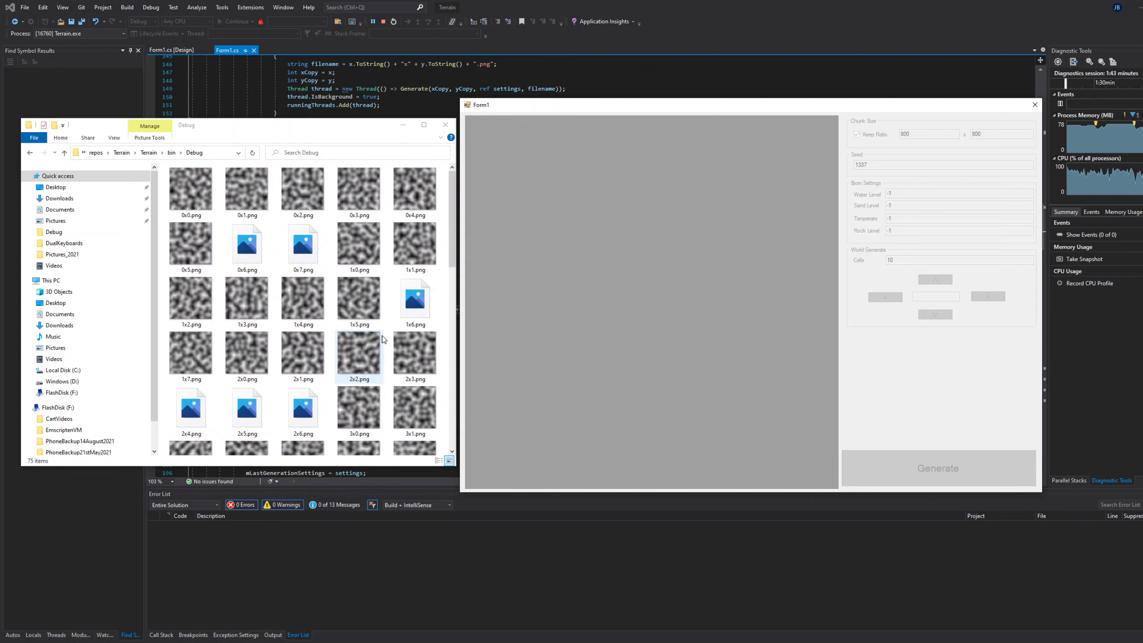
{"action": "scroll", "coordinate": [384, 339], "scroll_direction": "down", "scroll_amount": 10}
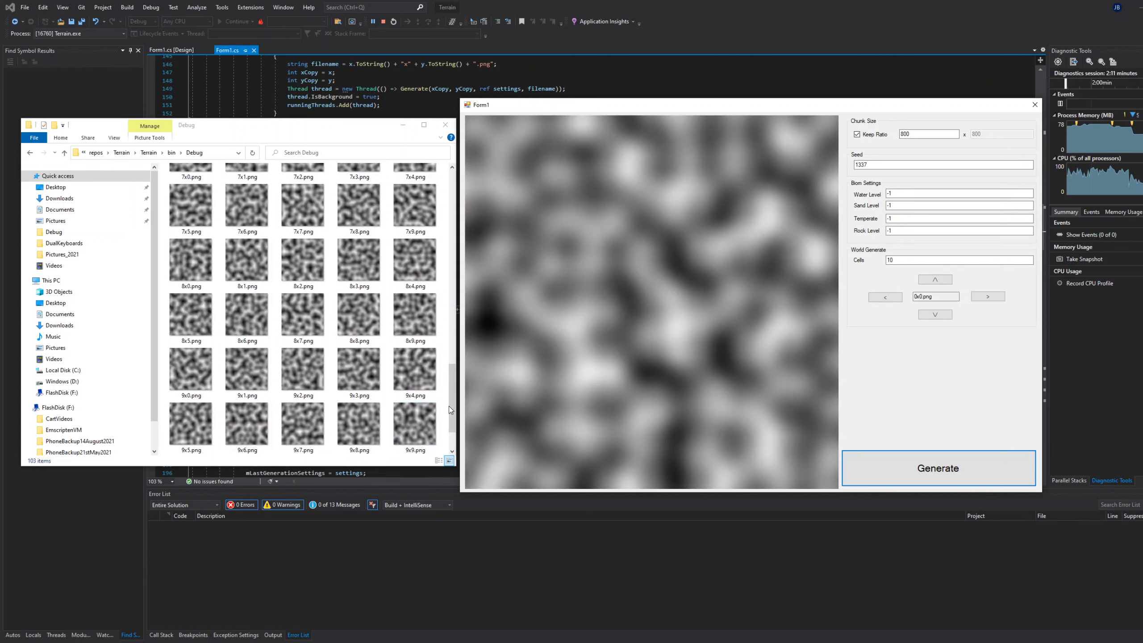
{"action": "left_click_drag", "start_coordinate": [448, 406], "coordinate": [450, 422]}
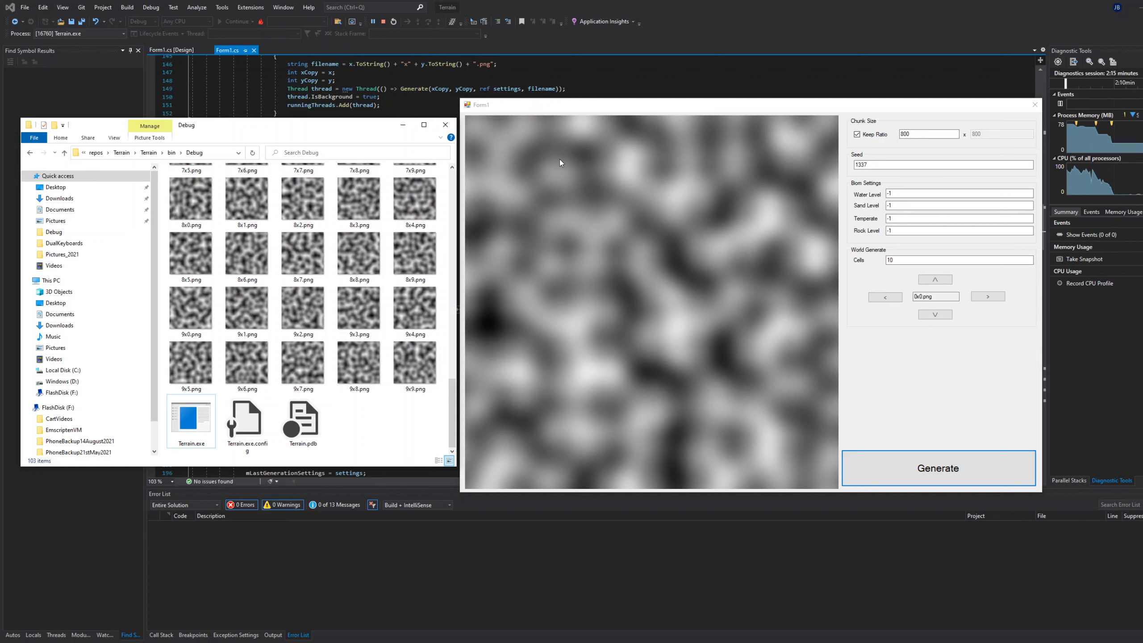
{"action": "left_click", "coordinate": [550, 169]}
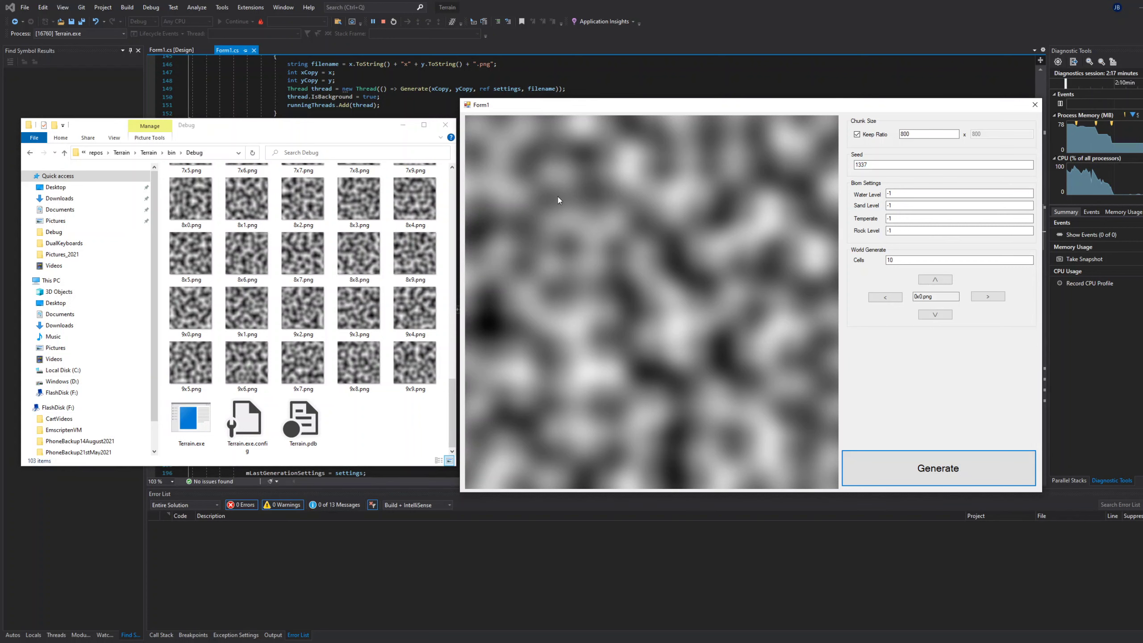
{"action": "left_click", "coordinate": [988, 296]}
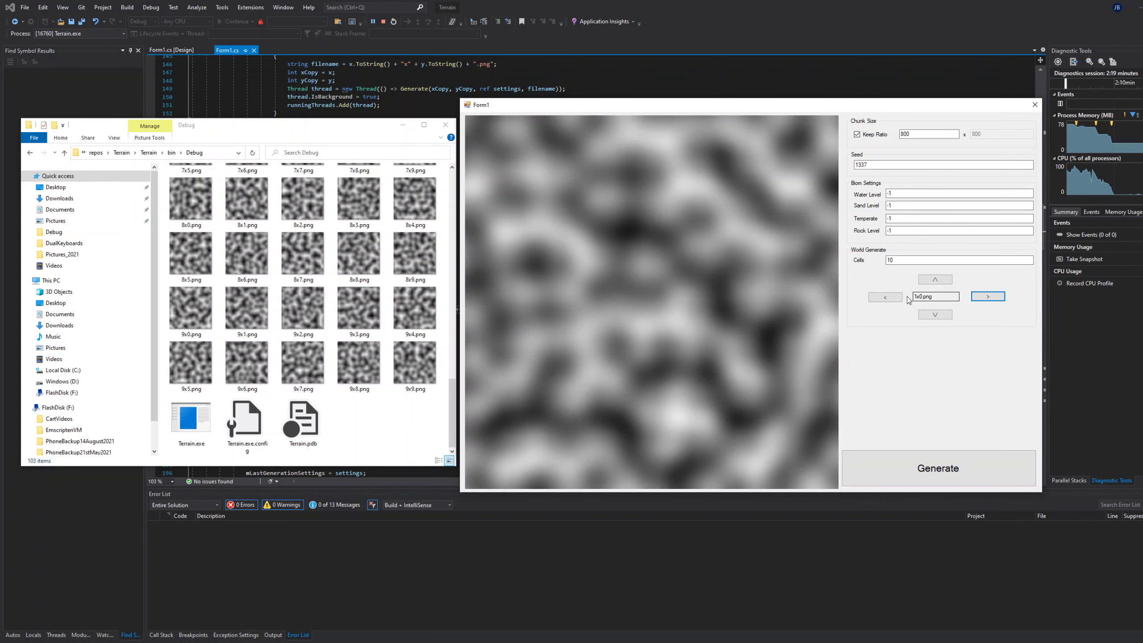
{"action": "left_click", "coordinate": [896, 299]}
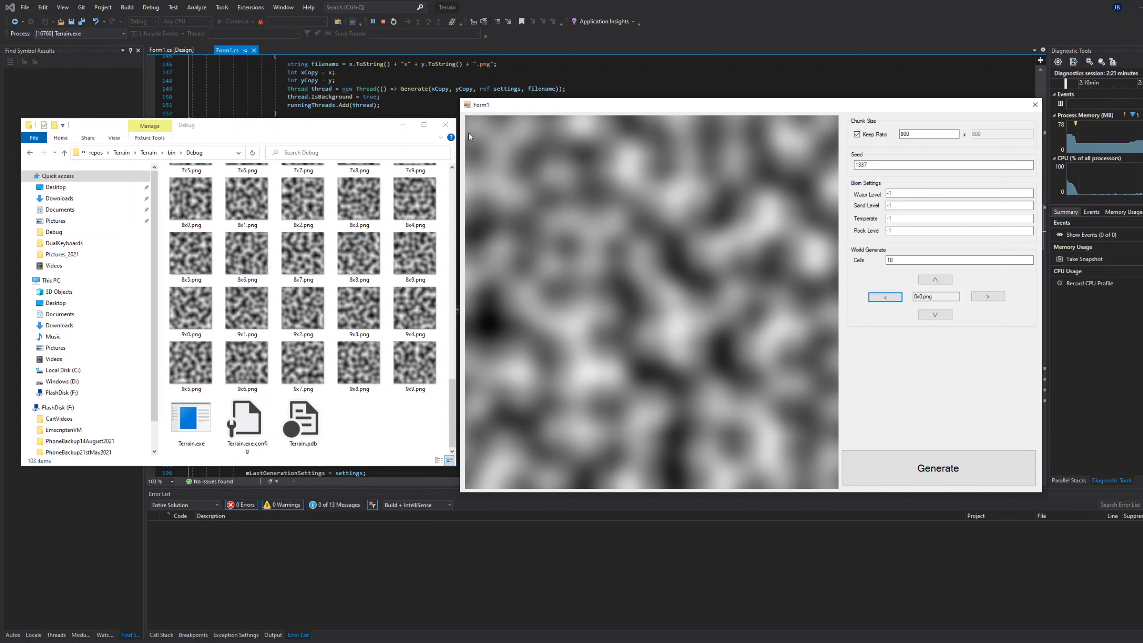
{"action": "left_click", "coordinate": [988, 297]}
{"action": "left_click", "coordinate": [885, 297]}
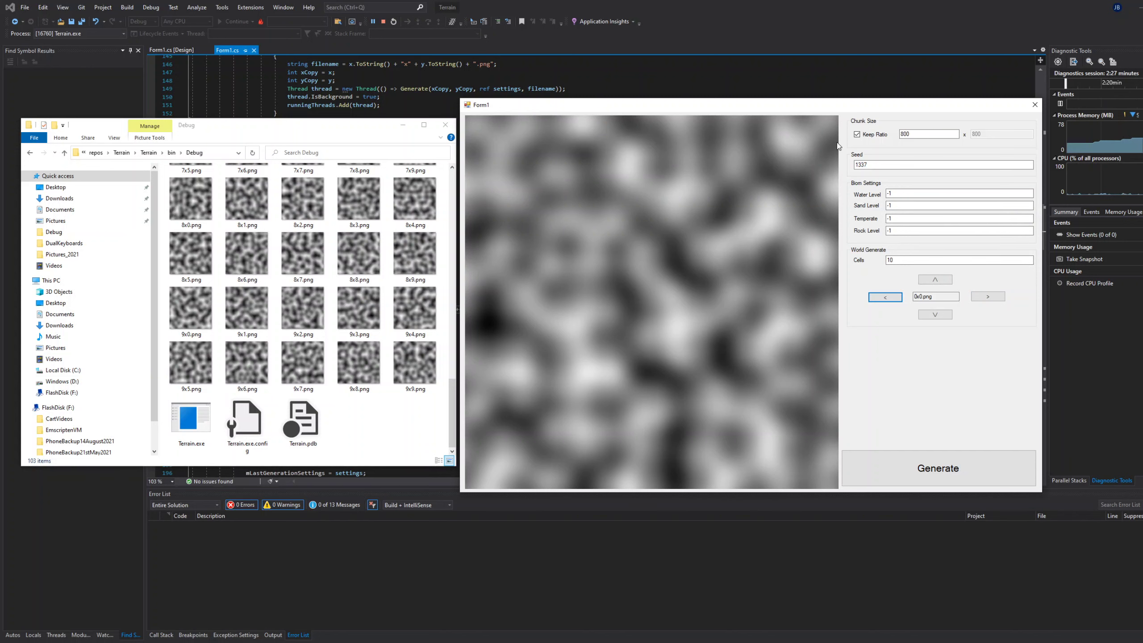
{"action": "key", "text": "Right"}
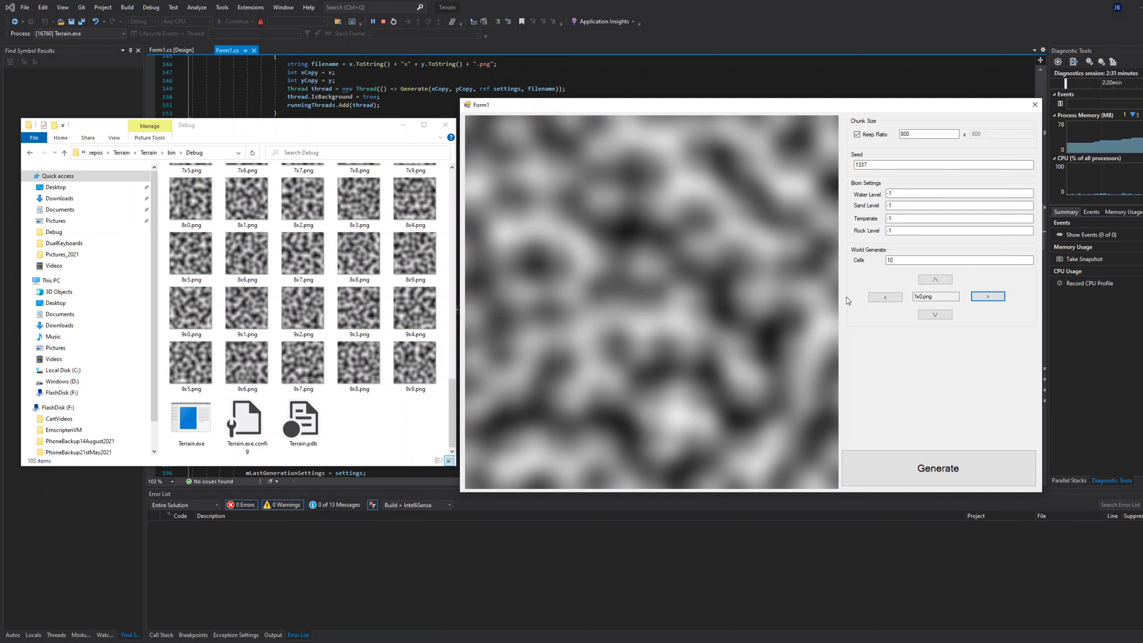
{"action": "left_click", "coordinate": [881, 298]}
{"action": "key", "text": "Right"}
{"action": "key", "text": "Left"}
{"action": "left_click", "coordinate": [986, 298]}
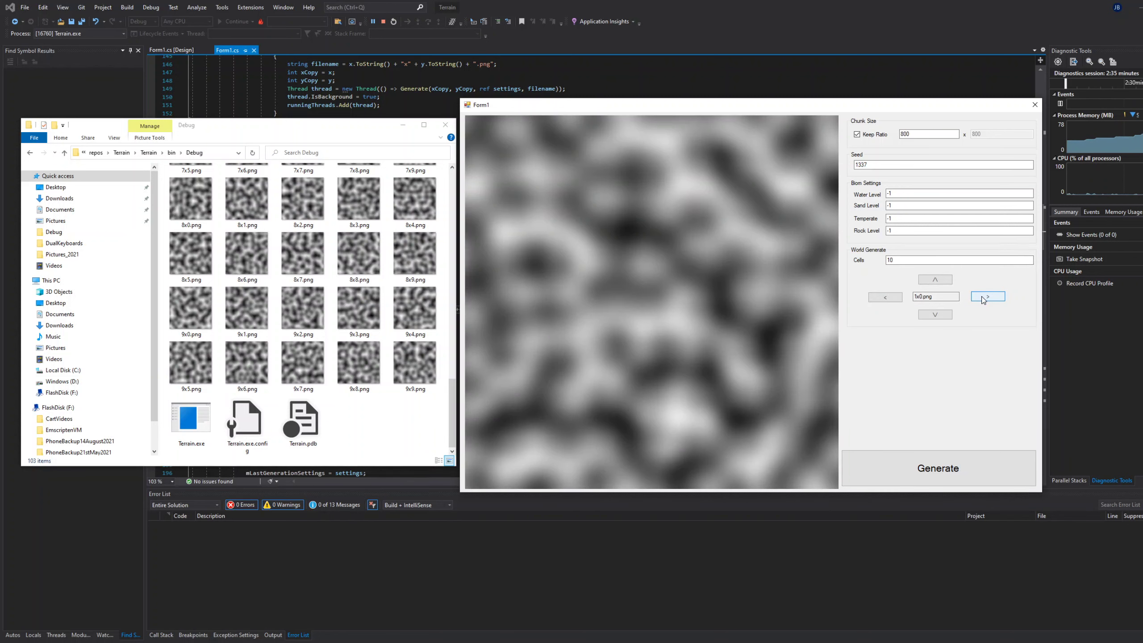
{"action": "key", "text": "Left"}
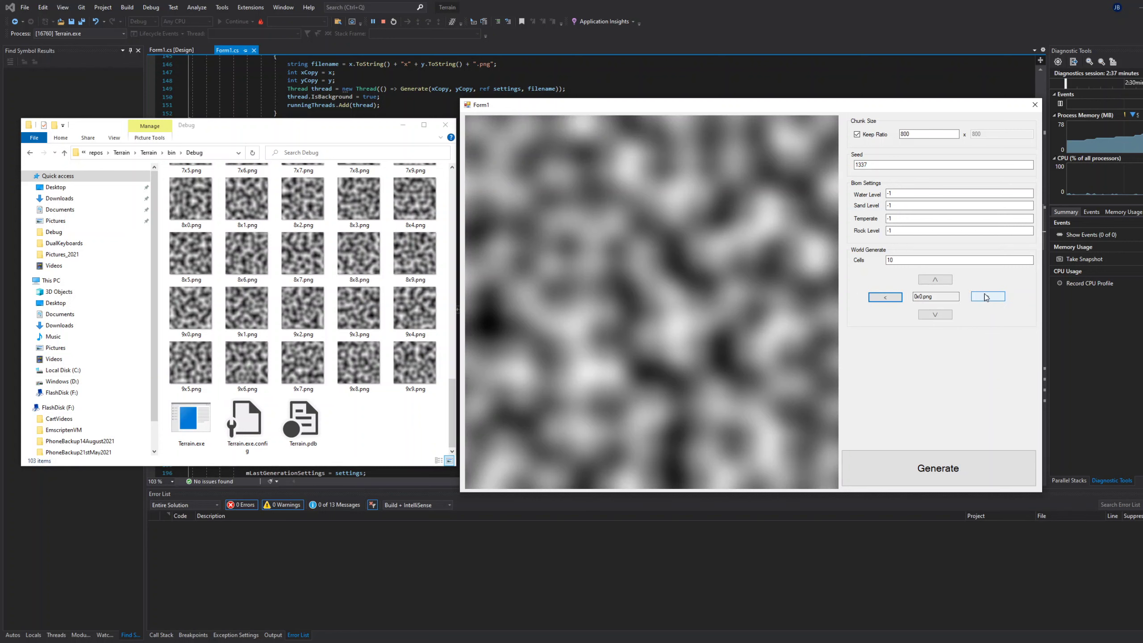
{"action": "left_click", "coordinate": [985, 298]}
{"action": "key", "text": "Left"}
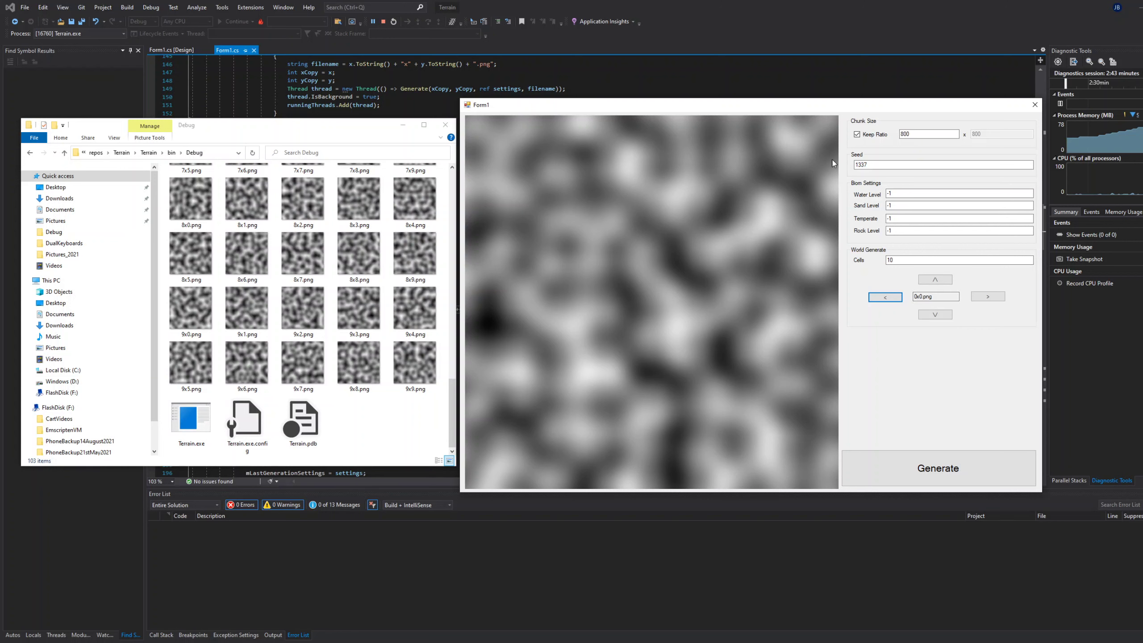
{"action": "key", "text": "Tab"}
{"action": "key", "text": "Tab"}
{"action": "key", "text": "Return"}
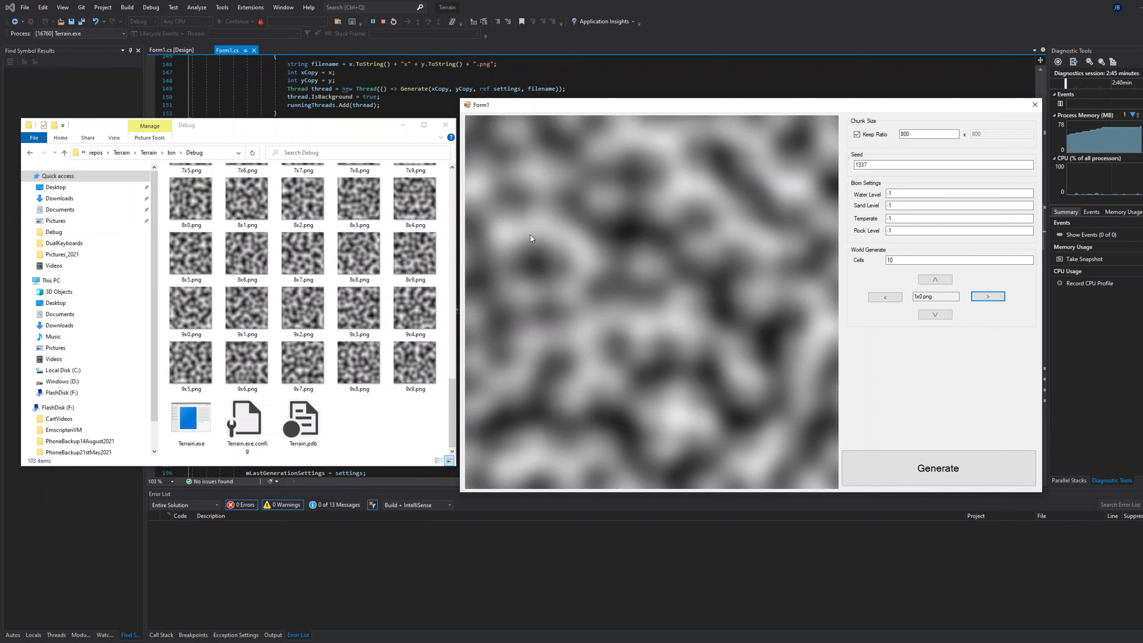
{"action": "left_click", "coordinate": [885, 297]}
{"action": "left_click", "coordinate": [986, 297]}
{"action": "left_click", "coordinate": [986, 297]}
{"action": "left_click", "coordinate": [986, 297]}
{"action": "left_click", "coordinate": [986, 297]}
{"action": "left_click", "coordinate": [985, 297]}
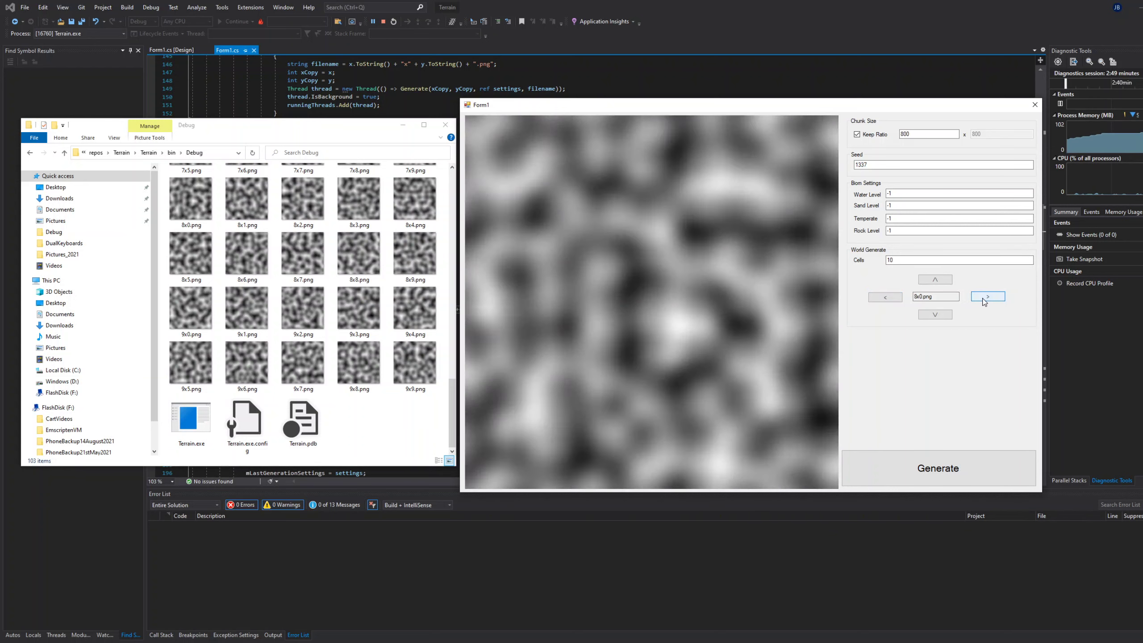
{"action": "left_click", "coordinate": [986, 297]}
{"action": "left_click", "coordinate": [885, 298]}
{"action": "left_click", "coordinate": [885, 297]}
{"action": "left_click", "coordinate": [885, 297]}
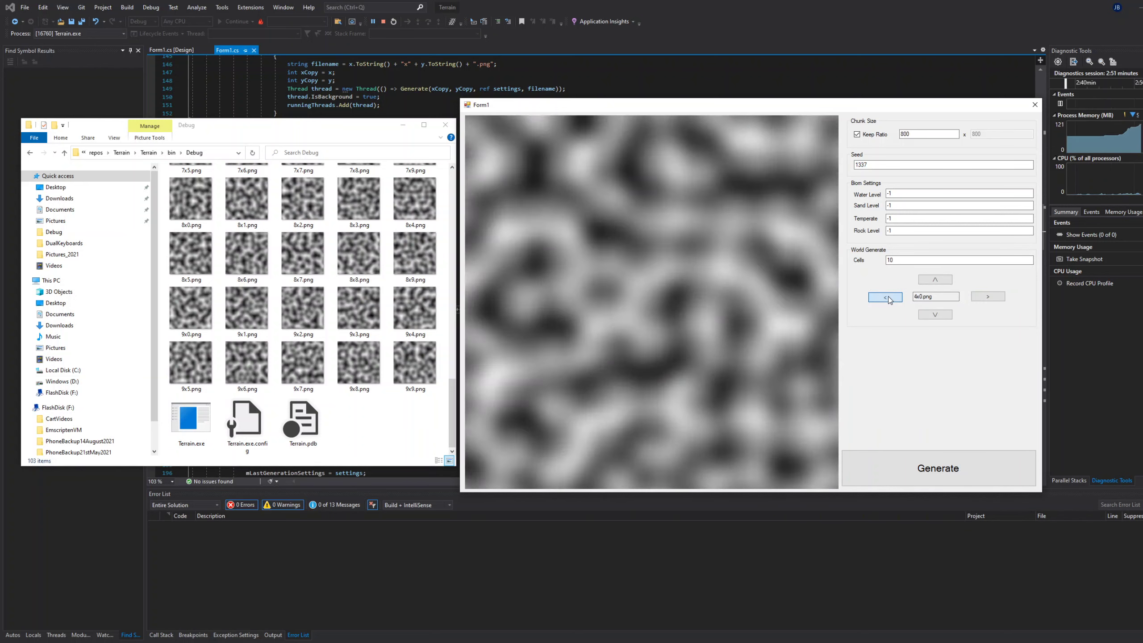
{"action": "left_click", "coordinate": [886, 298]}
{"action": "left_click", "coordinate": [885, 297]}
{"action": "left_click", "coordinate": [885, 298]}
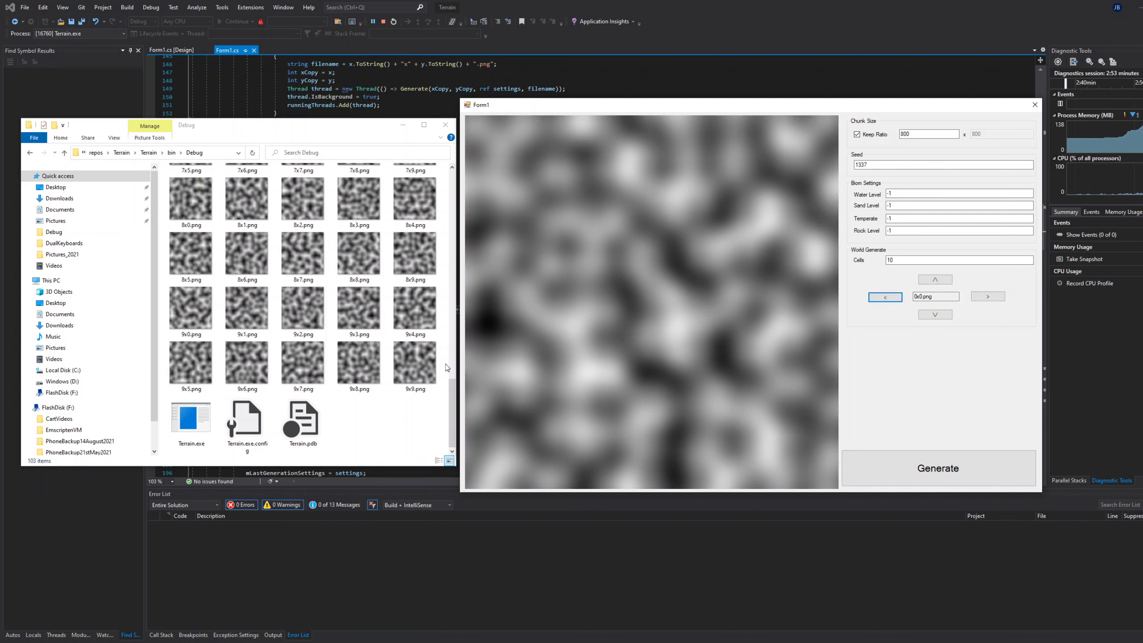
{"action": "left_click", "coordinate": [417, 381]}
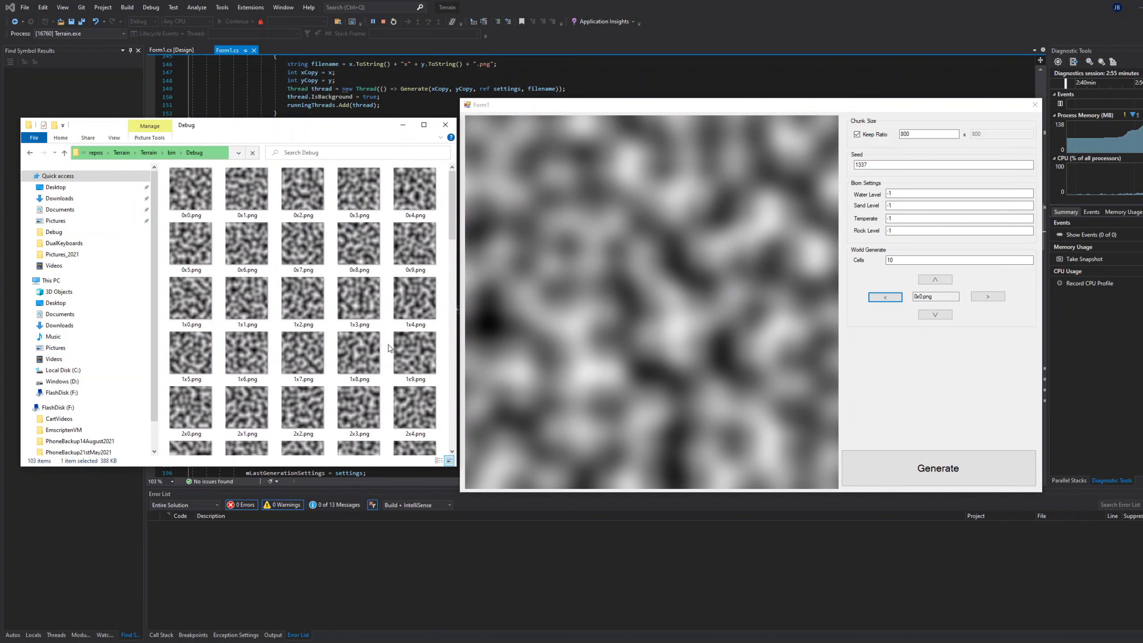
Step: Set Cells to 1, Water 180, Sand 190, Temperate 220 and Rock 250, then generate
{"action": "double_click", "coordinate": [889, 194]}
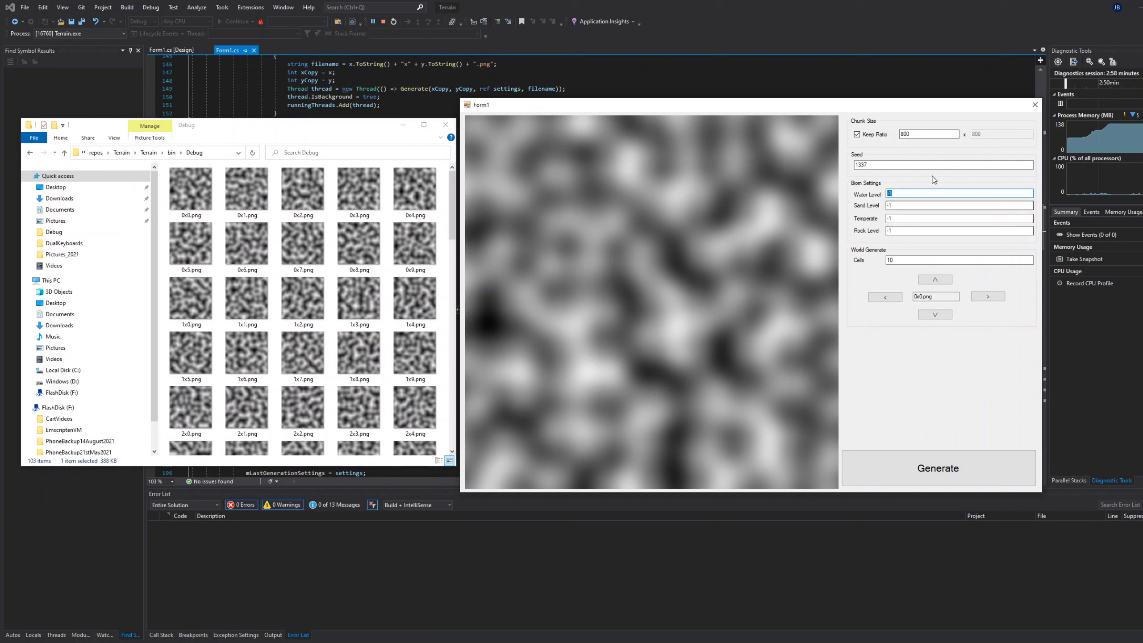
{"action": "double_click", "coordinate": [890, 260]}
{"action": "type", "text": "1"}
{"action": "double_click", "coordinate": [889, 194]}
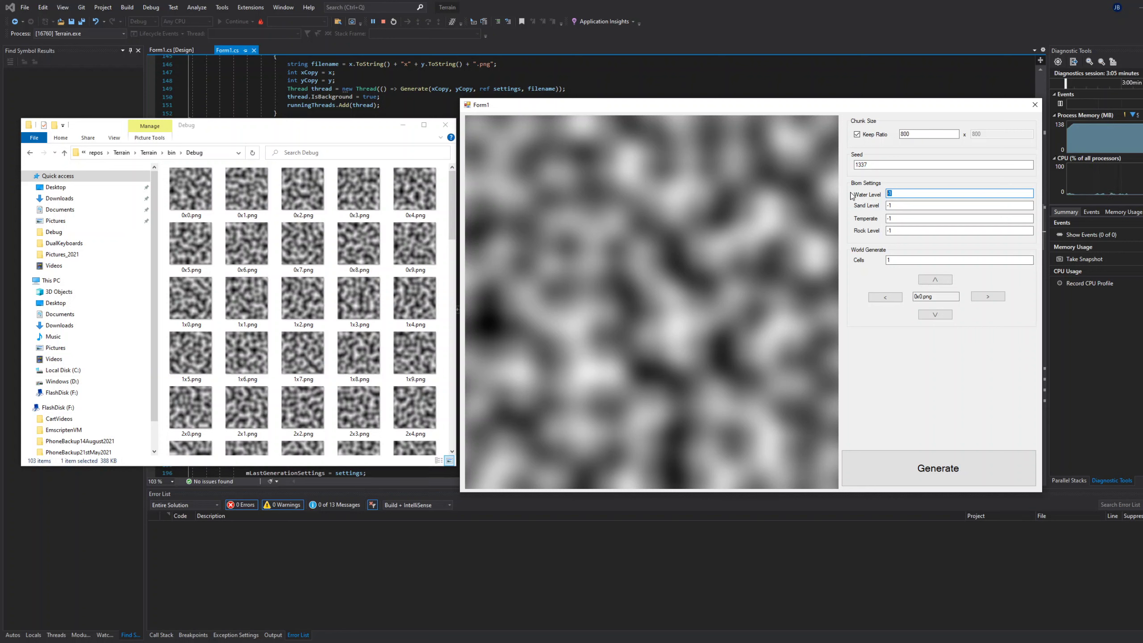
{"action": "type", "text": "180"}
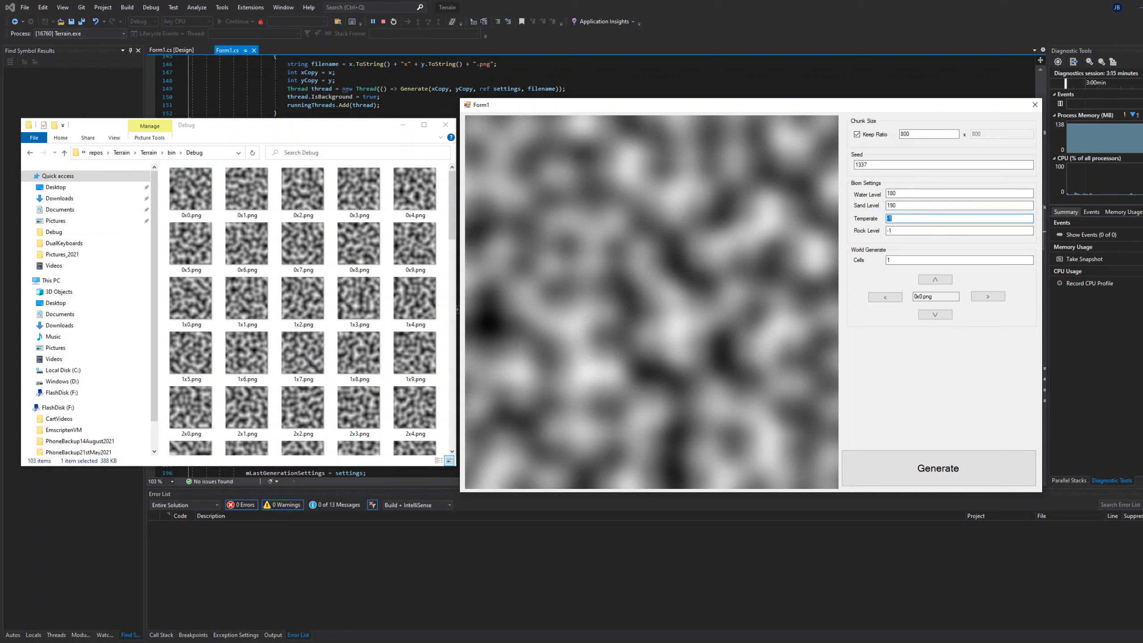
{"action": "type", "text": "220"}
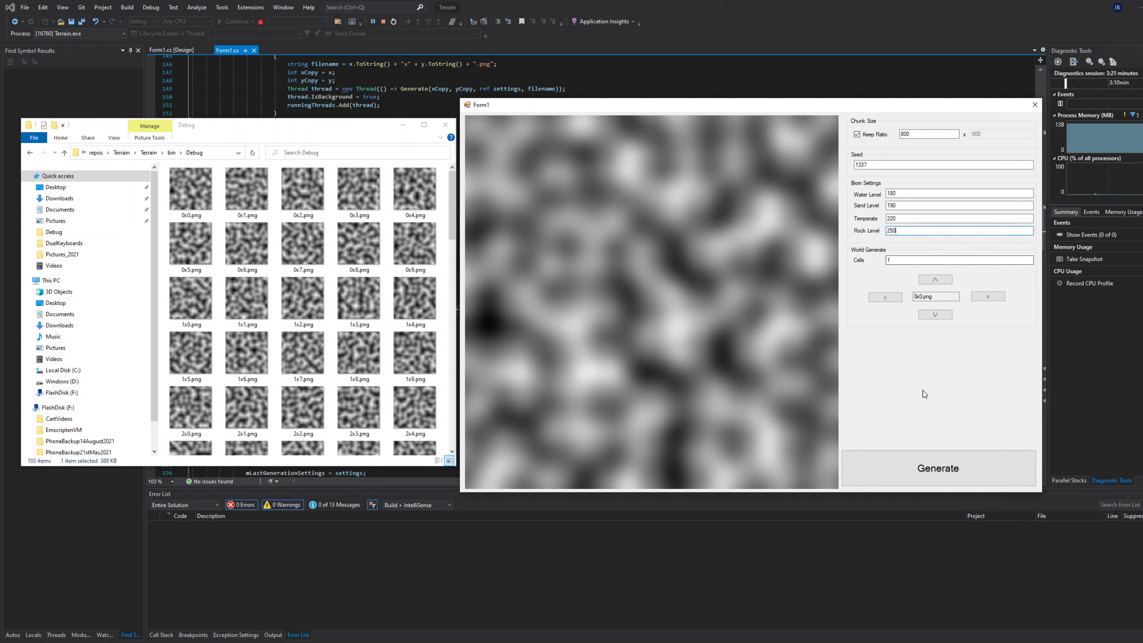
{"action": "left_click", "coordinate": [937, 472]}
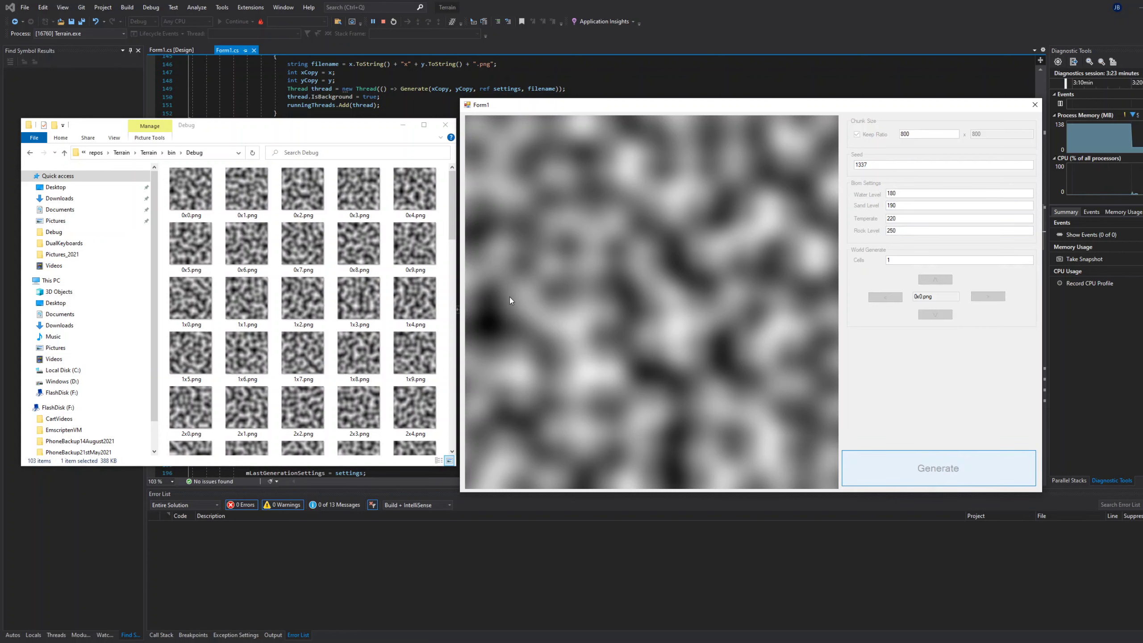
Step: View single.png in Photos, showing blue sea with sand-ringed green islands, then return to Form1
{"action": "scroll", "coordinate": [366, 312], "scroll_direction": "down", "scroll_amount": 10}
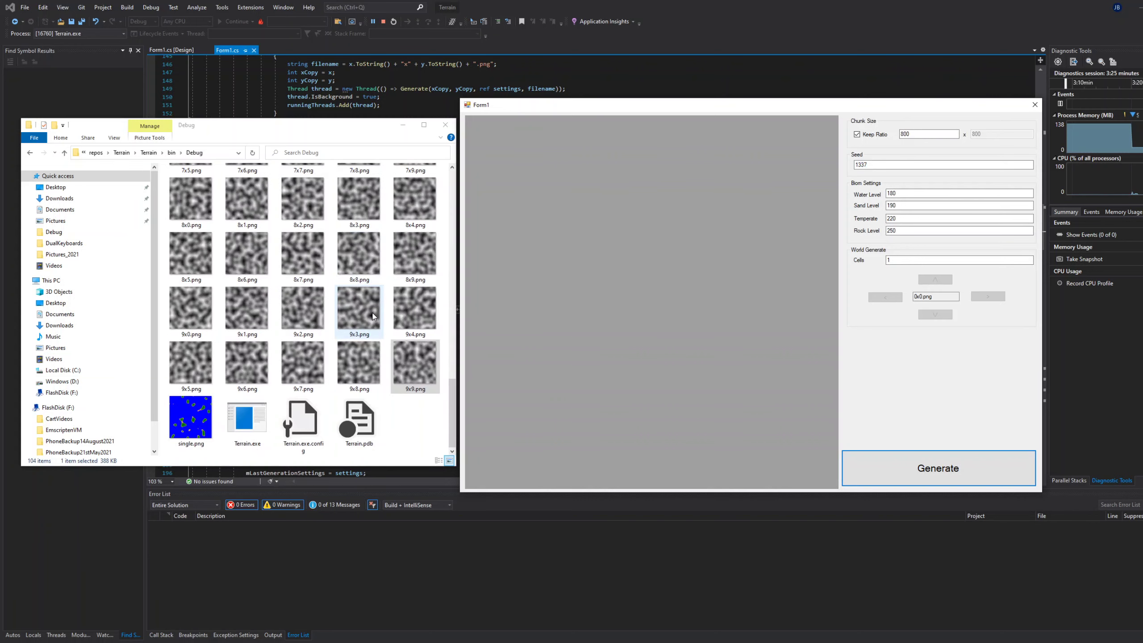
{"action": "double_click", "coordinate": [191, 417]}
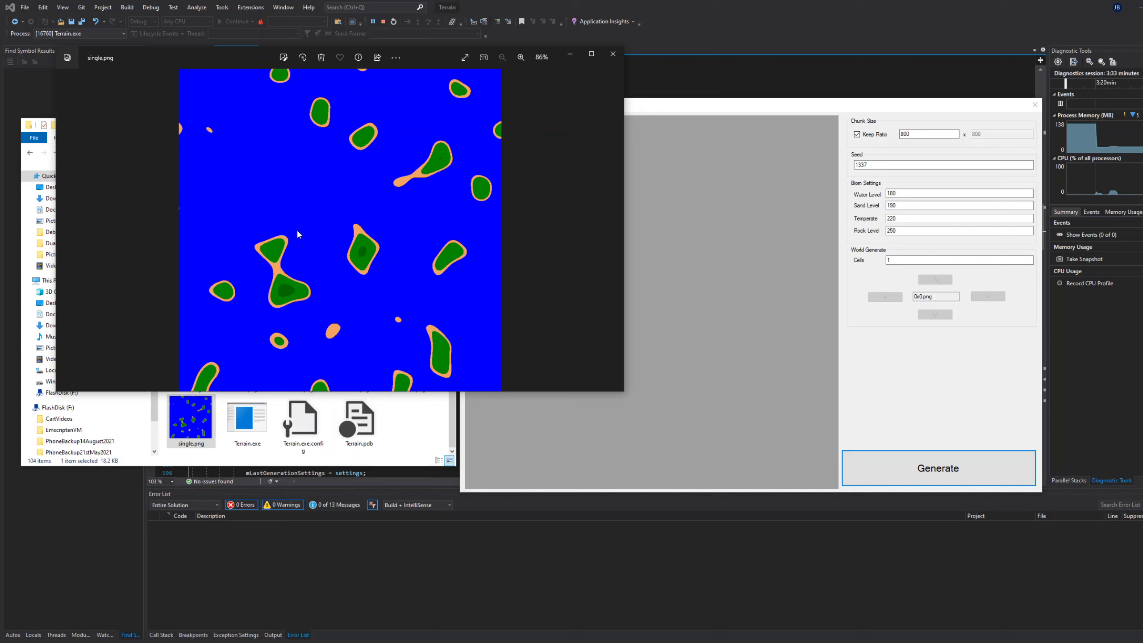
{"action": "left_click", "coordinate": [905, 195]}
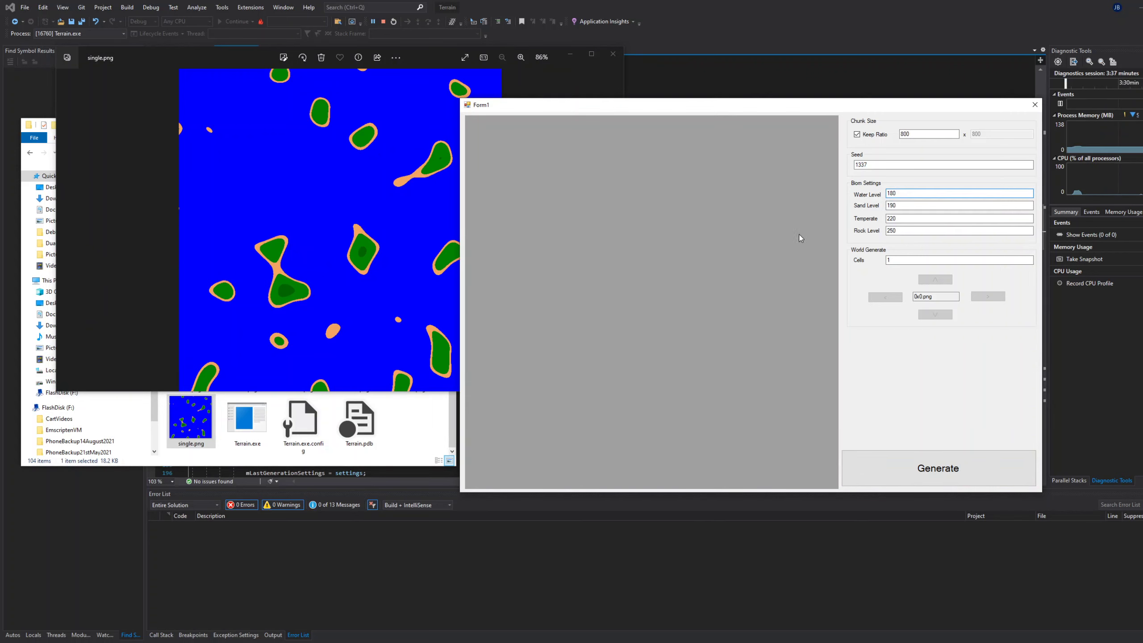
Step: Tweak Temperate and Rock Level, regenerating and viewing the island image after each change
{"action": "key", "text": "Tab"}
{"action": "key", "text": "Tab"}
{"action": "type", "text": "2"}
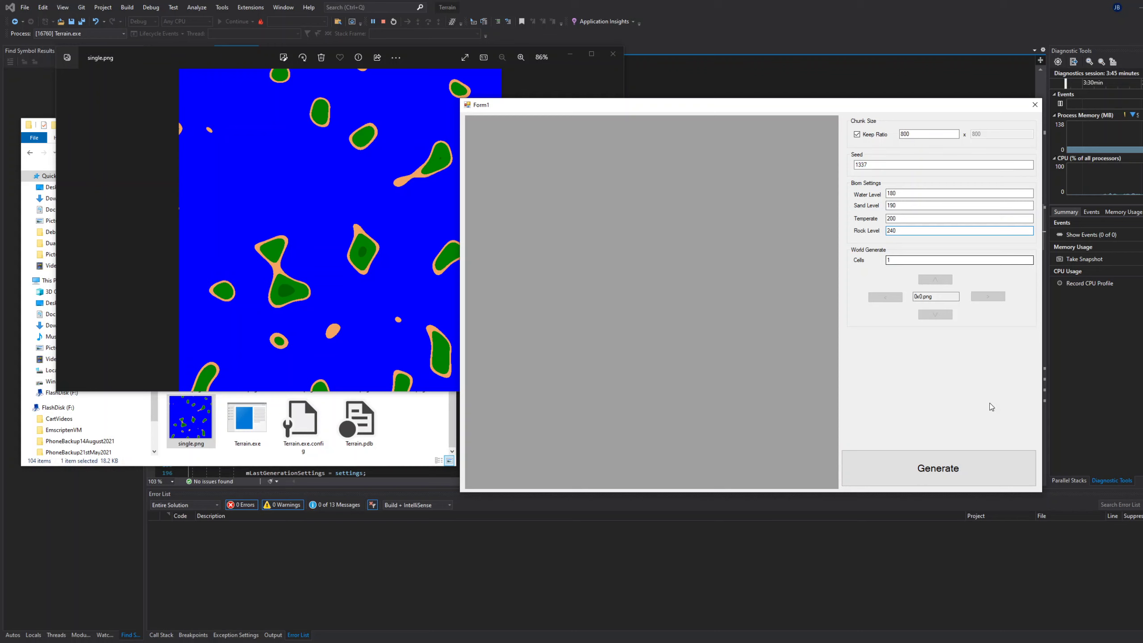
{"action": "left_click", "coordinate": [938, 468]}
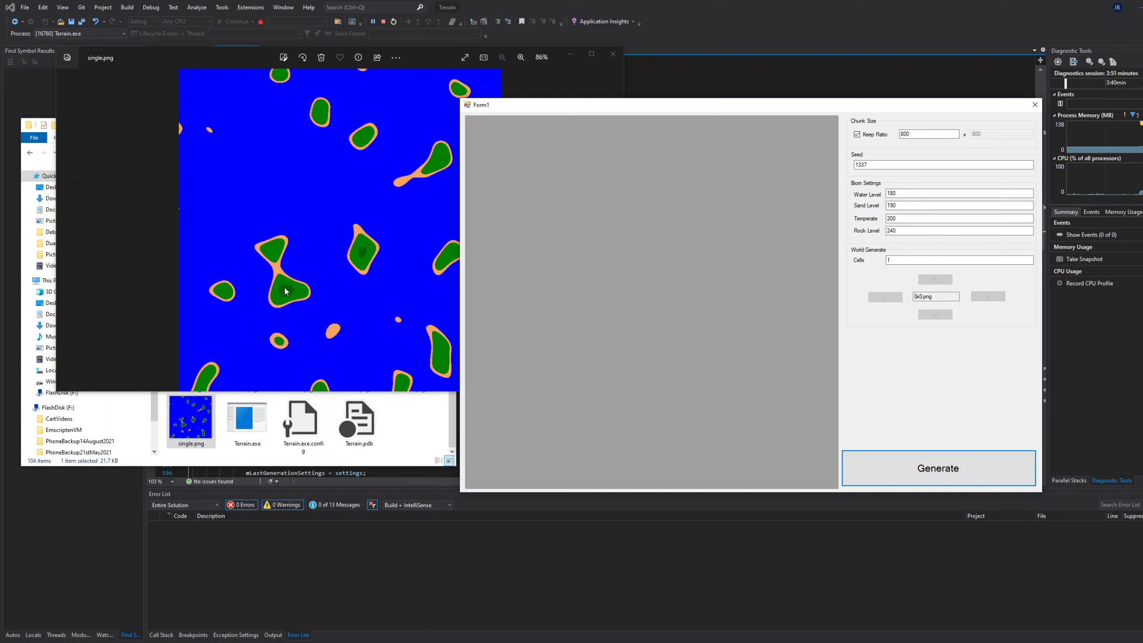
{"action": "left_click", "coordinate": [442, 170]}
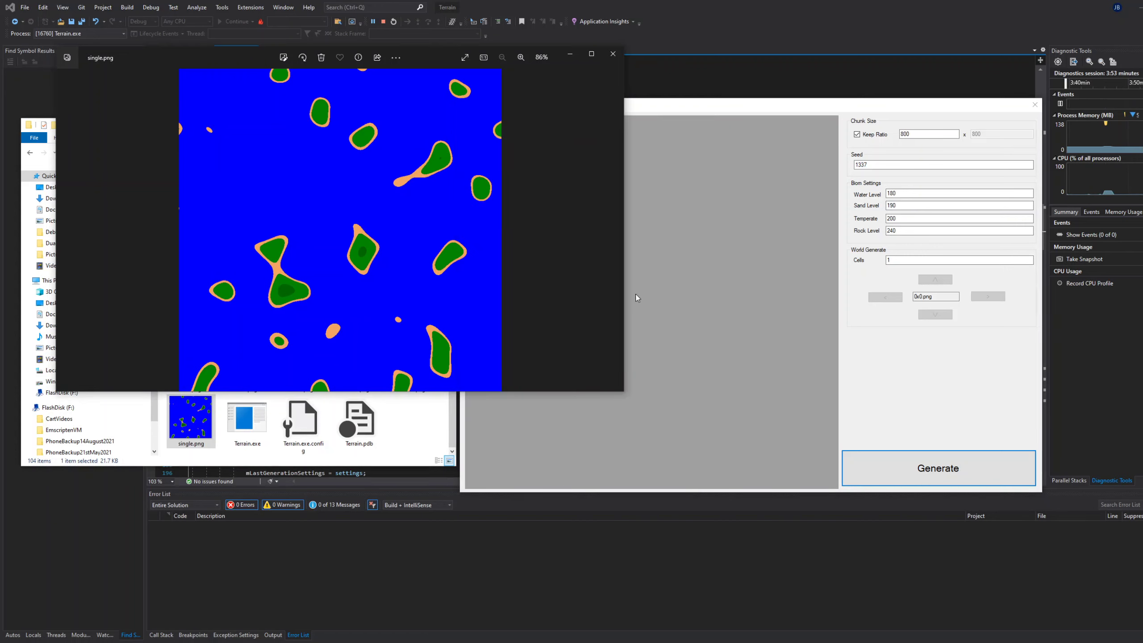
{"action": "left_click", "coordinate": [871, 232]}
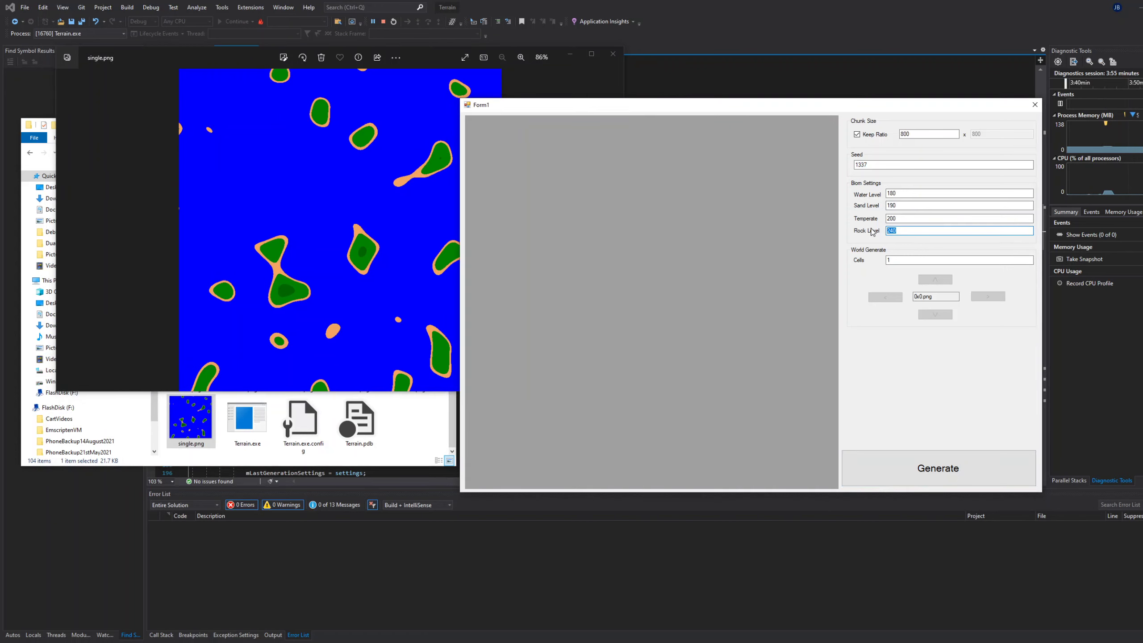
{"action": "type", "text": "2"}
{"action": "left_click", "coordinate": [909, 467]}
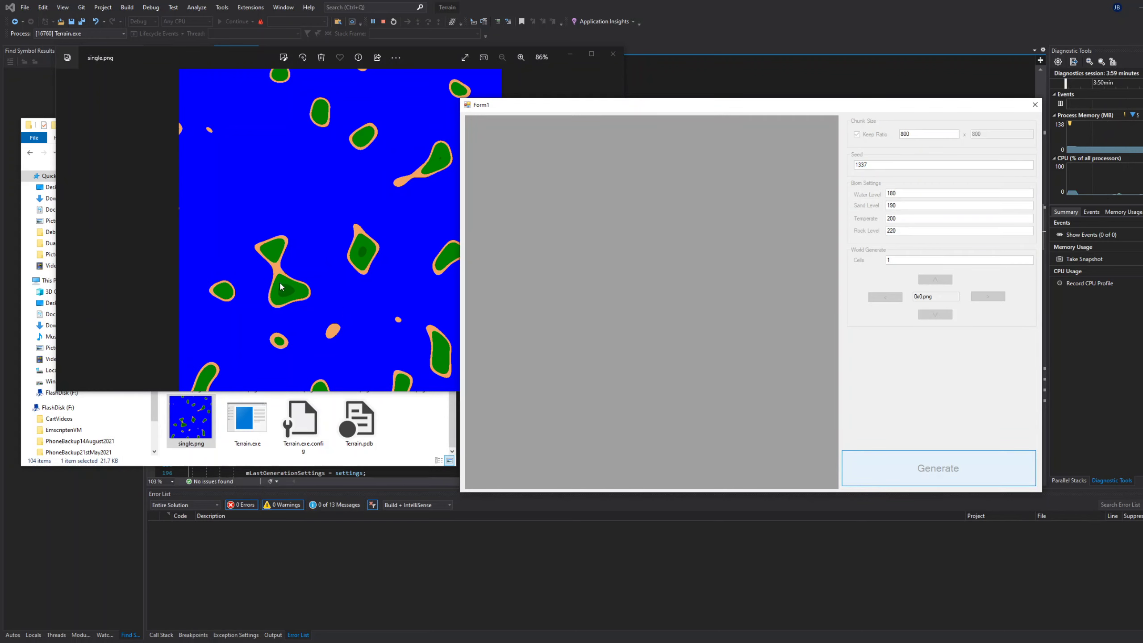
{"action": "left_click", "coordinate": [309, 245]}
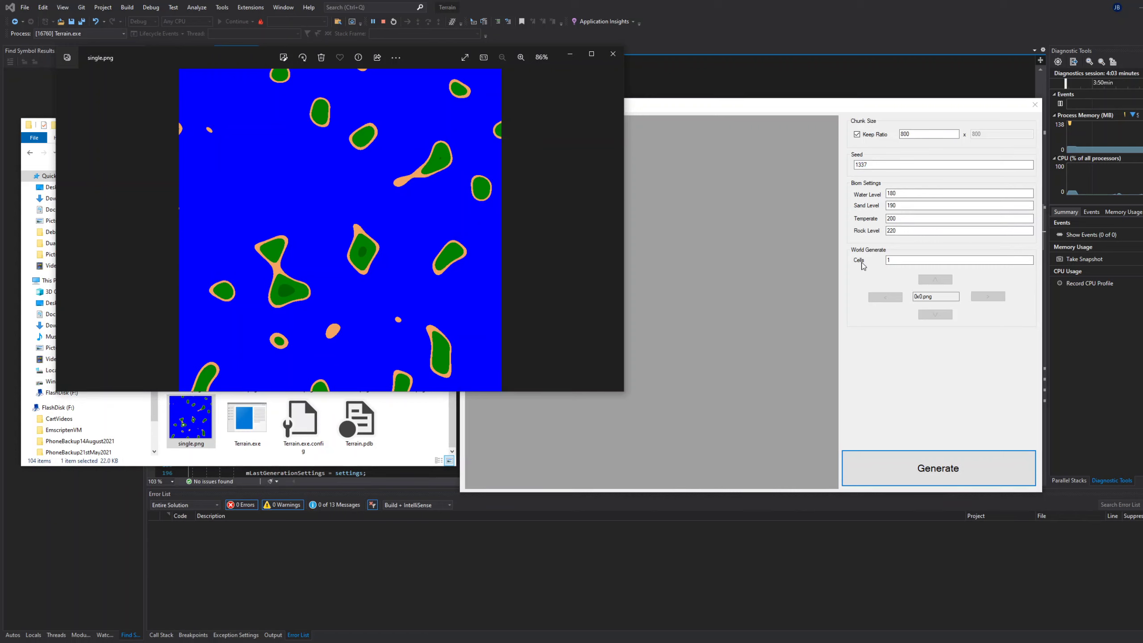
Step: Try Temperate 180, regenerate, and view the resulting terrain image
{"action": "left_click", "coordinate": [843, 218]}
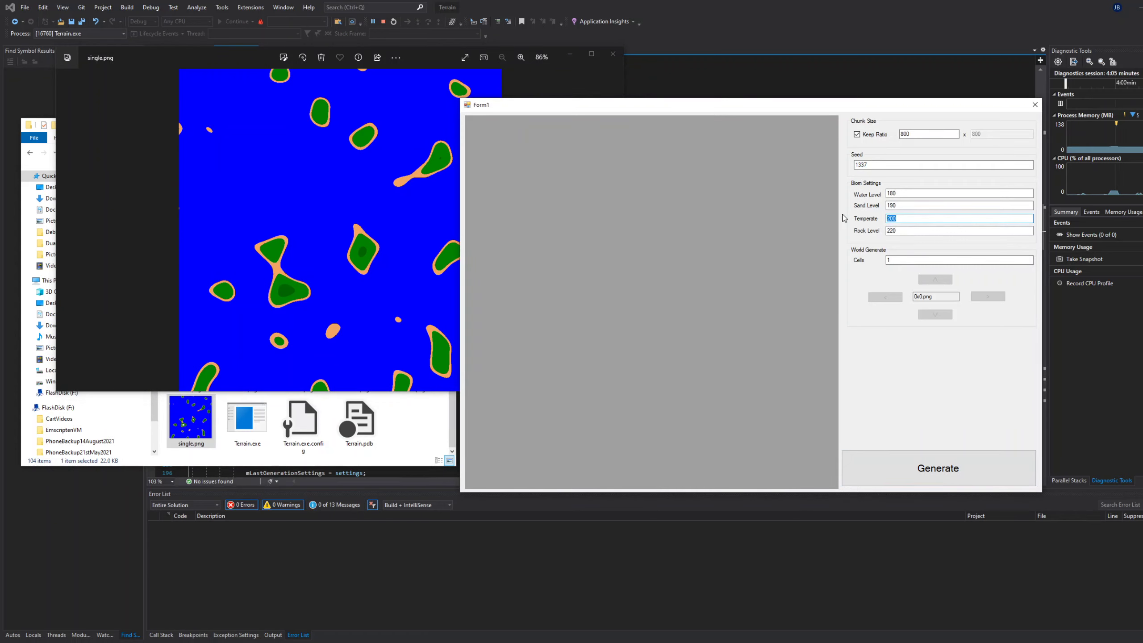
{"action": "type", "text": "180"}
{"action": "left_click", "coordinate": [943, 462]}
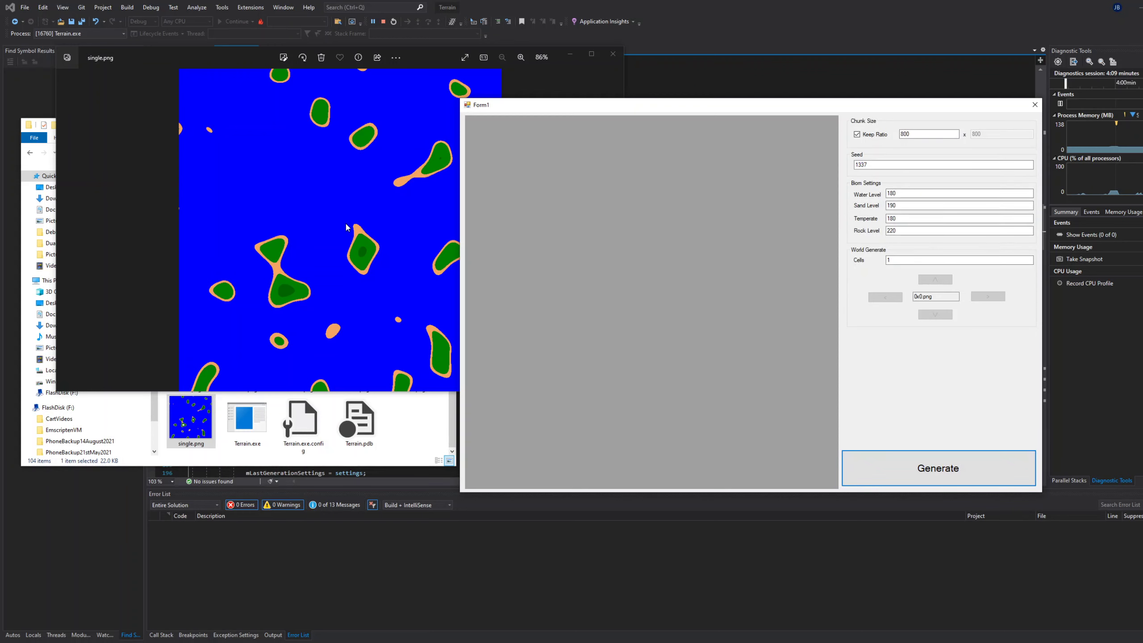
{"action": "left_click", "coordinate": [340, 211]}
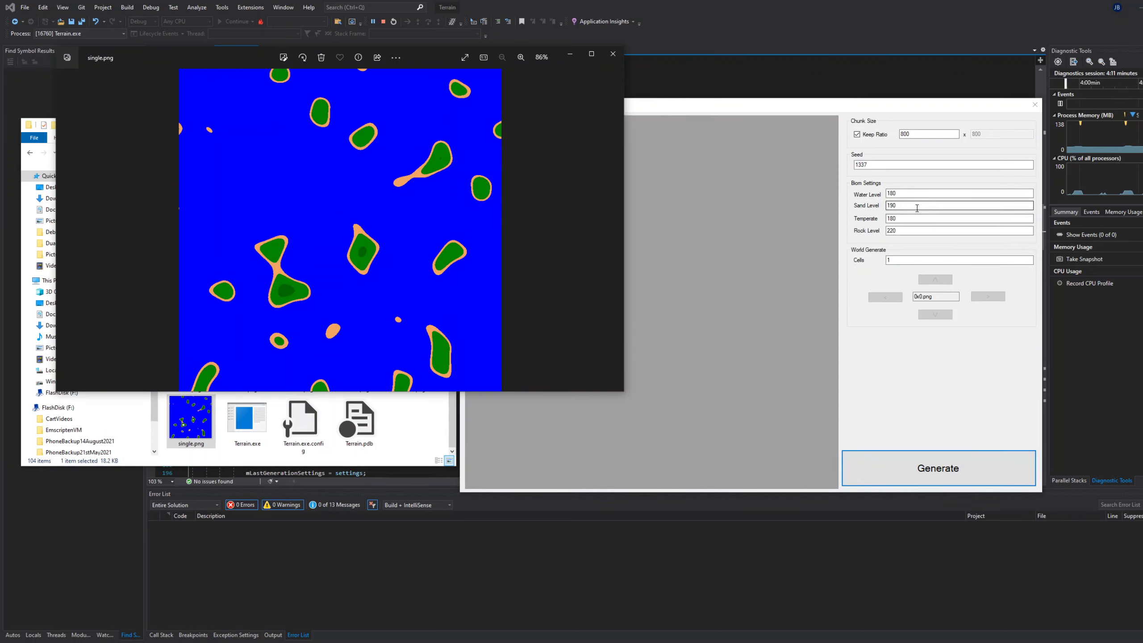
Step: Set Temperate to 200 and Rock Level to 210, then regenerate the terrain
{"action": "double_click", "coordinate": [905, 231]}
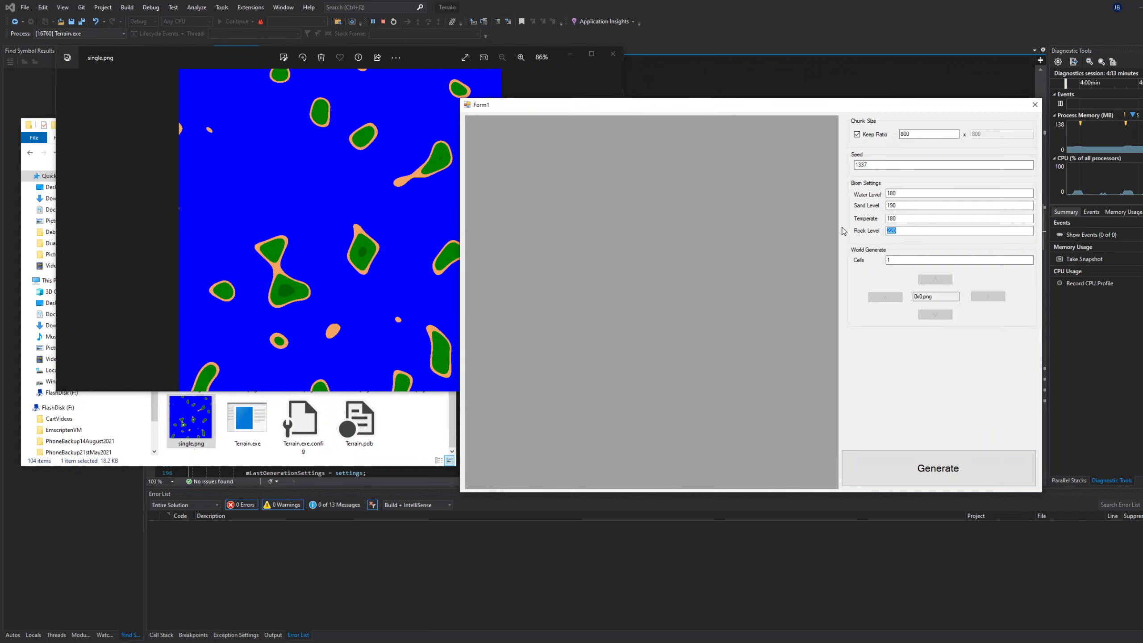
{"action": "type", "text": "190"}
{"action": "double_click", "coordinate": [905, 217]}
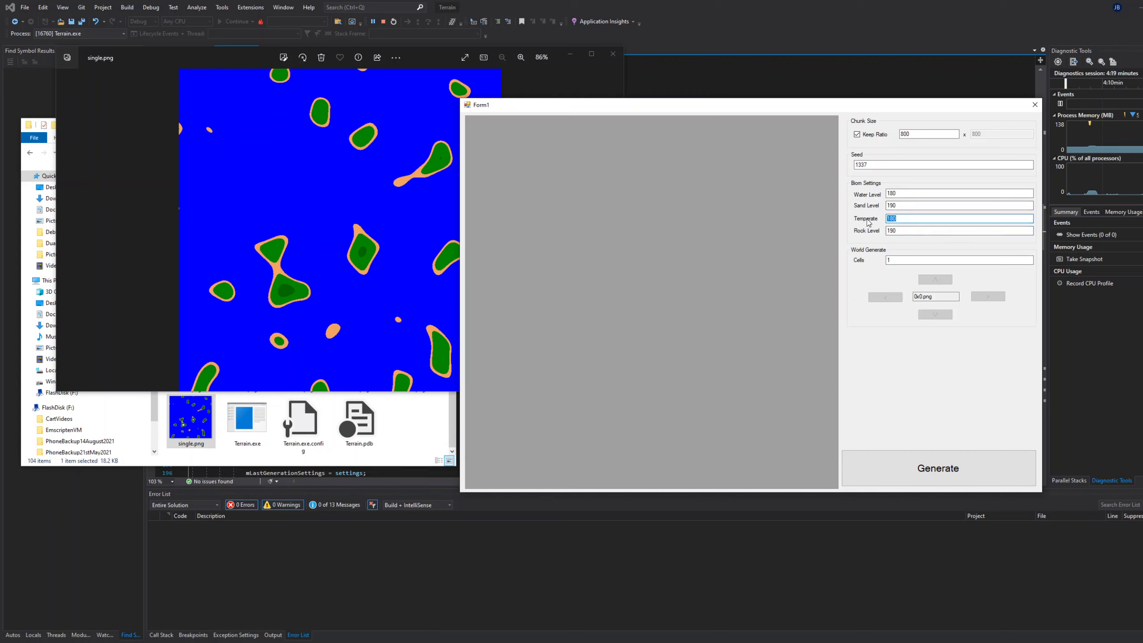
{"action": "type", "text": "200"}
{"action": "key", "text": "Tab"}
{"action": "type", "text": "21"}
{"action": "left_click", "coordinate": [934, 474]}
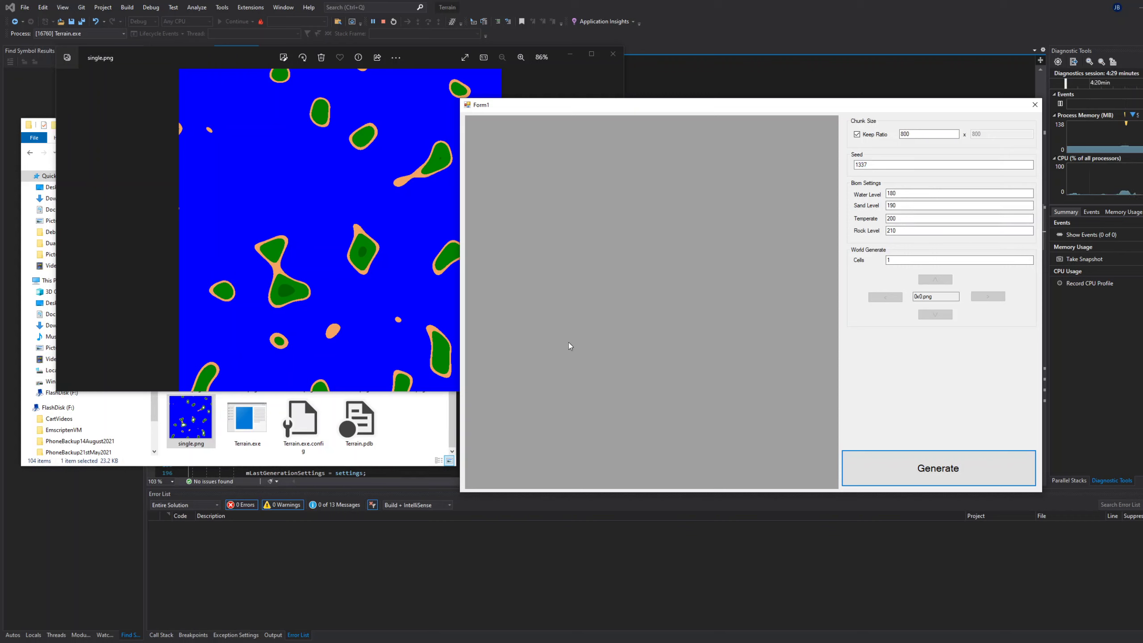
Step: Set the biome levels to Water 170, Sand 180, Temperate 240 and Rock 244
{"action": "left_click", "coordinate": [334, 221]}
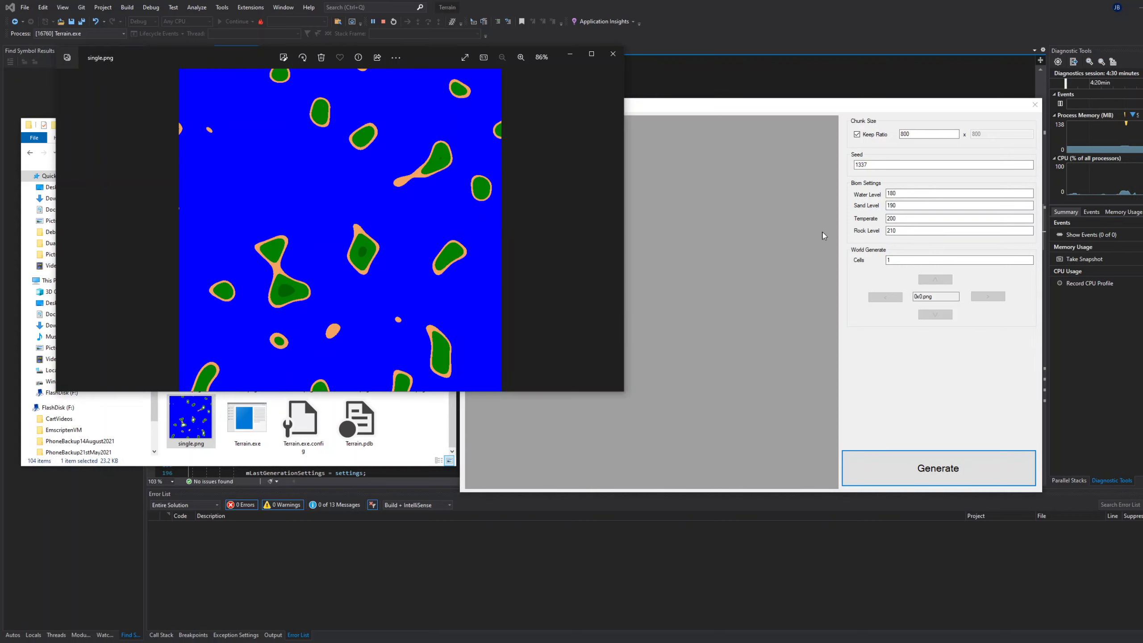
{"action": "left_click", "coordinate": [904, 230]}
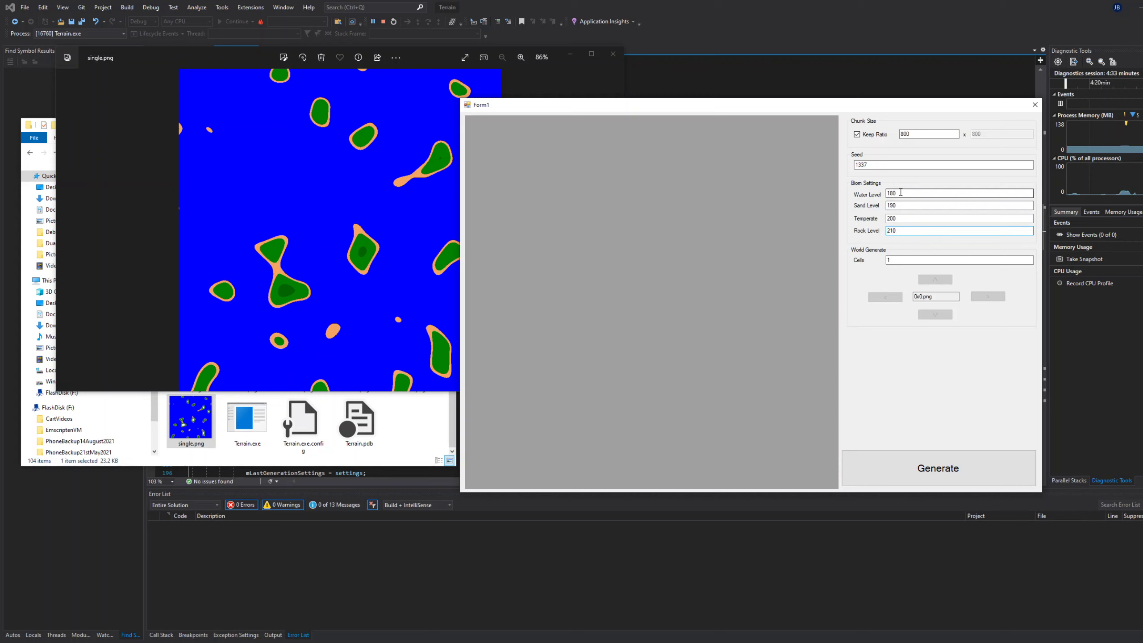
{"action": "left_click_drag", "start_coordinate": [884, 193], "coordinate": [884, 193]}
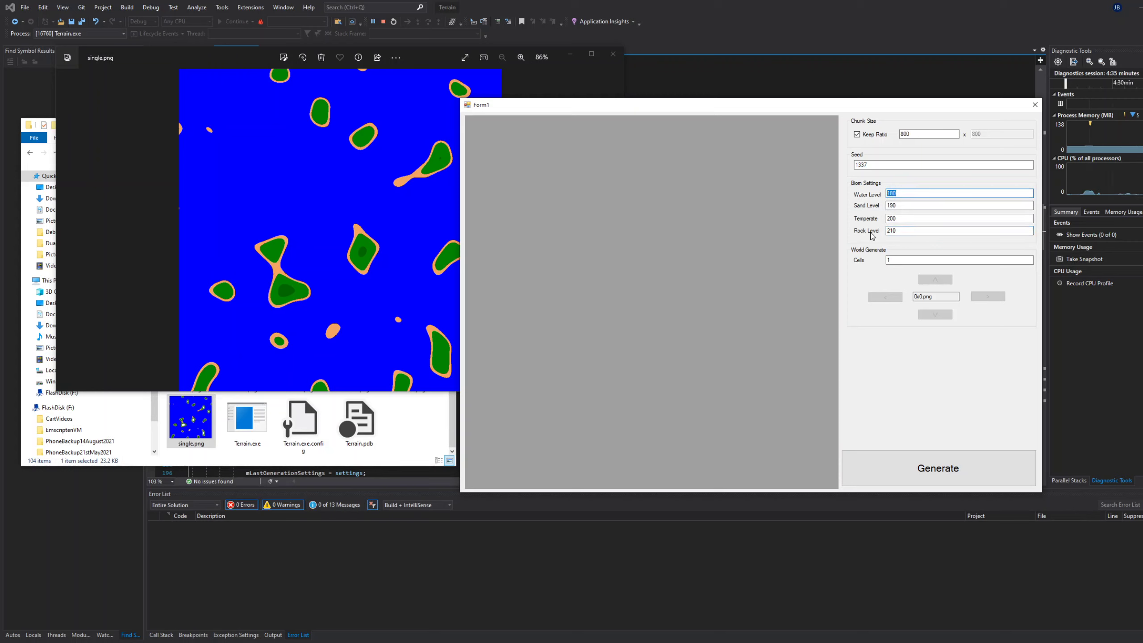
{"action": "type", "text": "1"}
{"action": "key", "text": "Tab"}
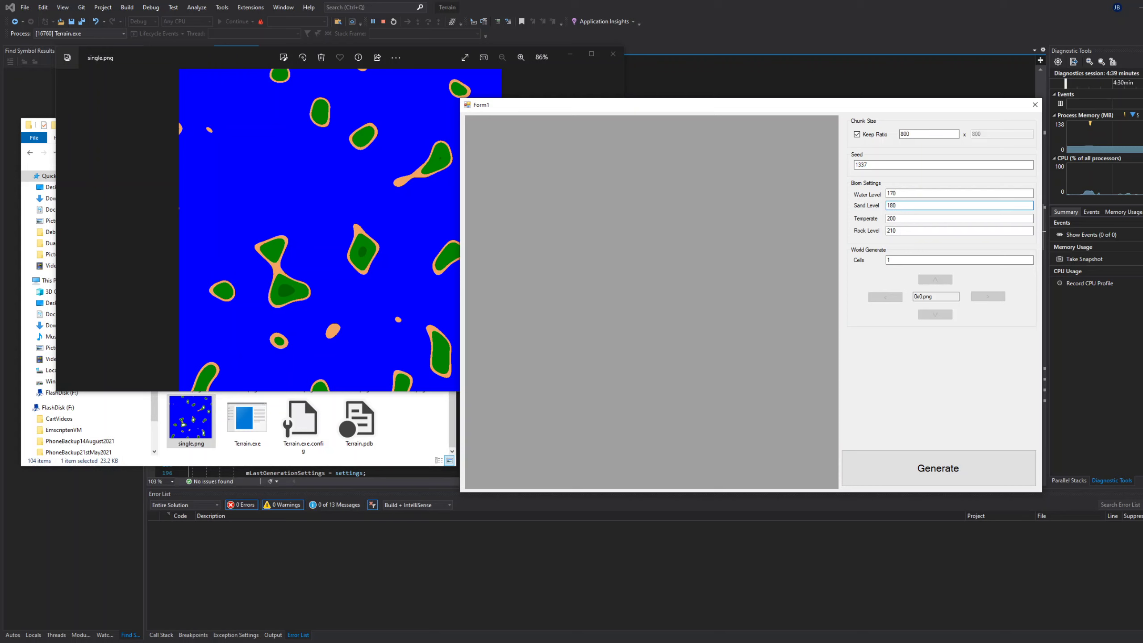
{"action": "left_click", "coordinate": [896, 218]}
{"action": "key", "text": "BackSpace"}
{"action": "key", "text": "BackSpace"}
{"action": "key", "text": "BackSpace"}
{"action": "key", "text": "BackSpace"}
{"action": "key", "text": "BackSpace"}
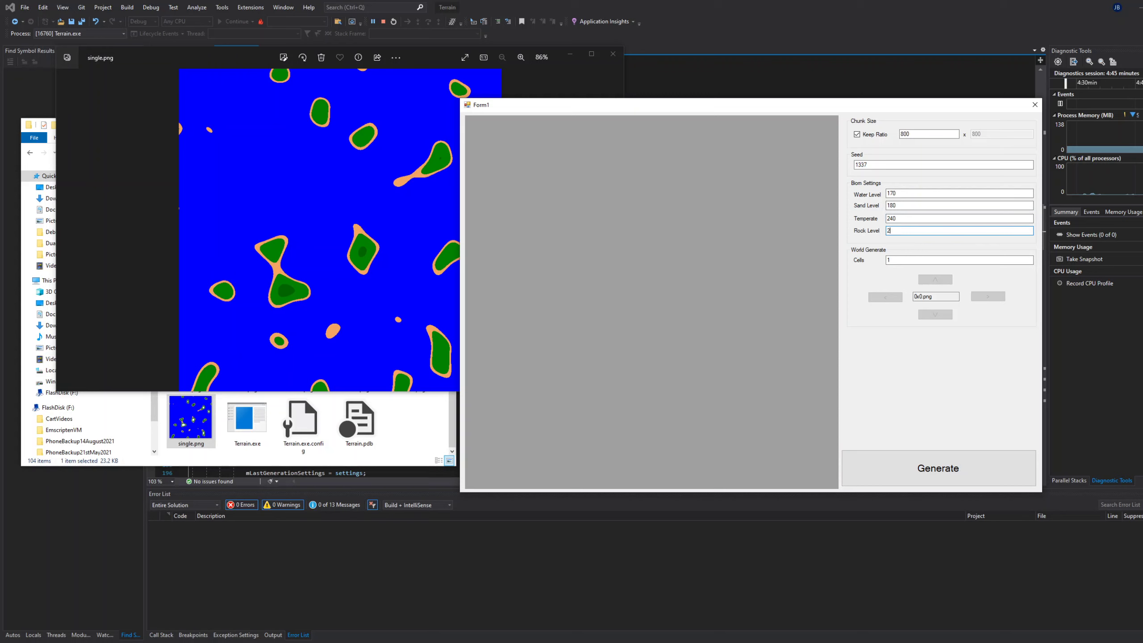
{"action": "type", "text": "244"}
Step: Regenerate the terrain, check single.png, and close the Photos viewer
{"action": "left_click", "coordinate": [905, 468]}
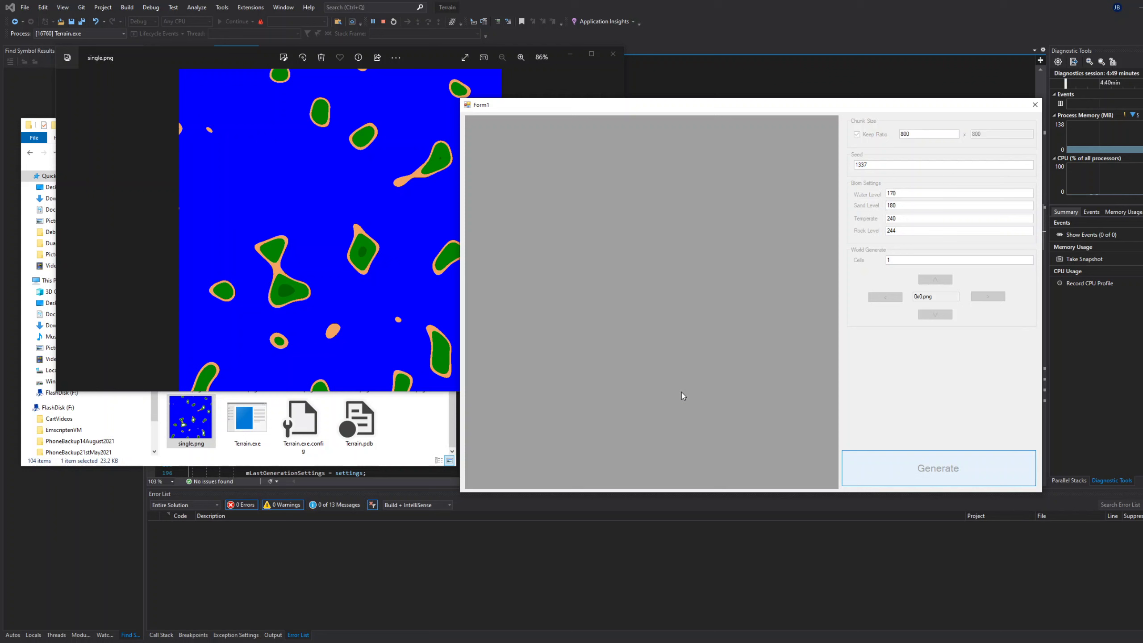
{"action": "left_click", "coordinate": [300, 198]}
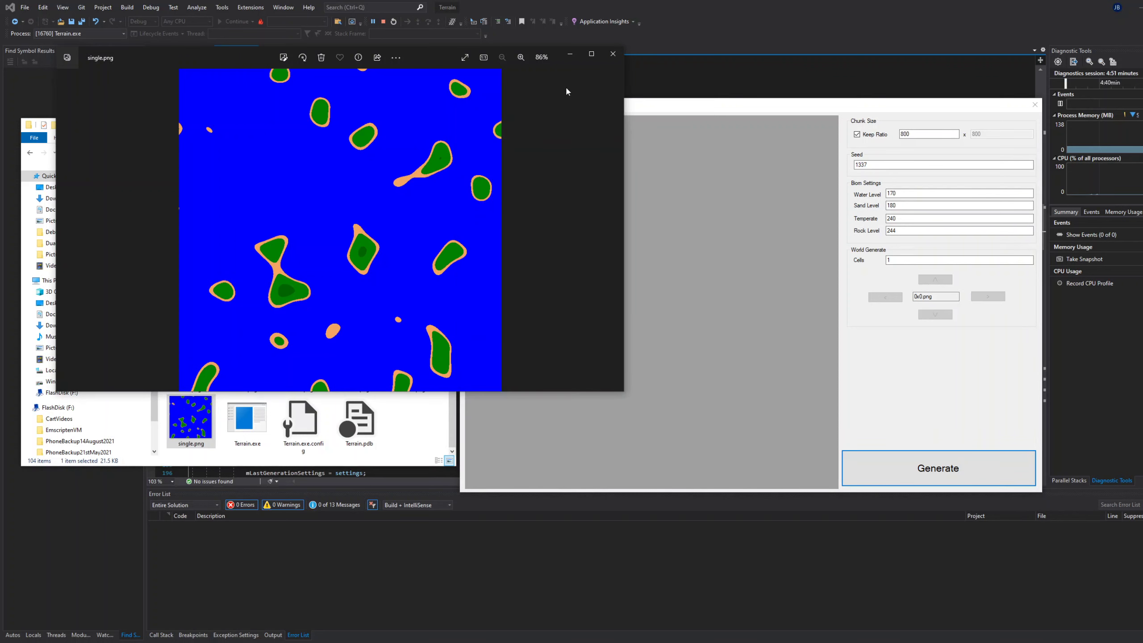
{"action": "left_click", "coordinate": [620, 53]}
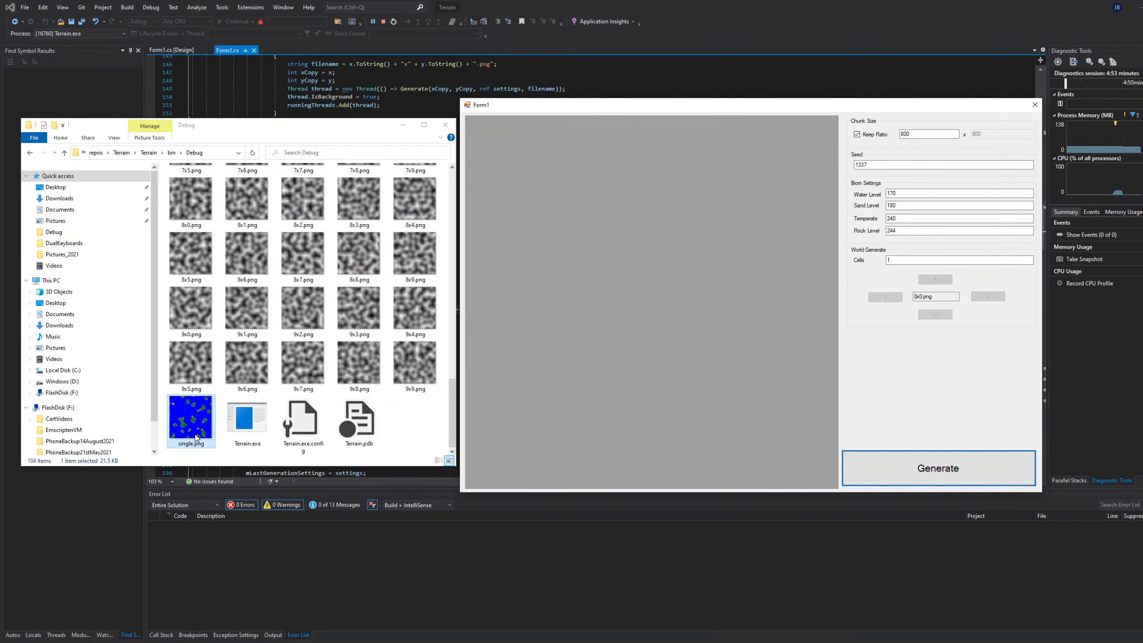
Step: Open the regenerated single.png in Photos and compare it with the terrain settings
{"action": "double_click", "coordinate": [191, 418]}
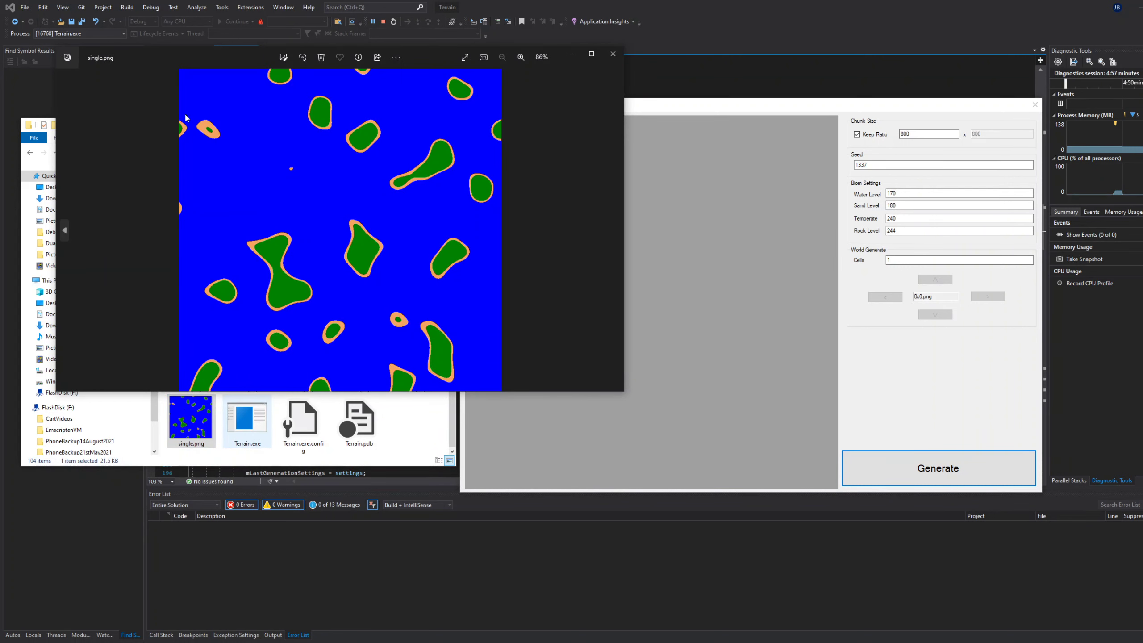
{"action": "left_click", "coordinate": [613, 55]}
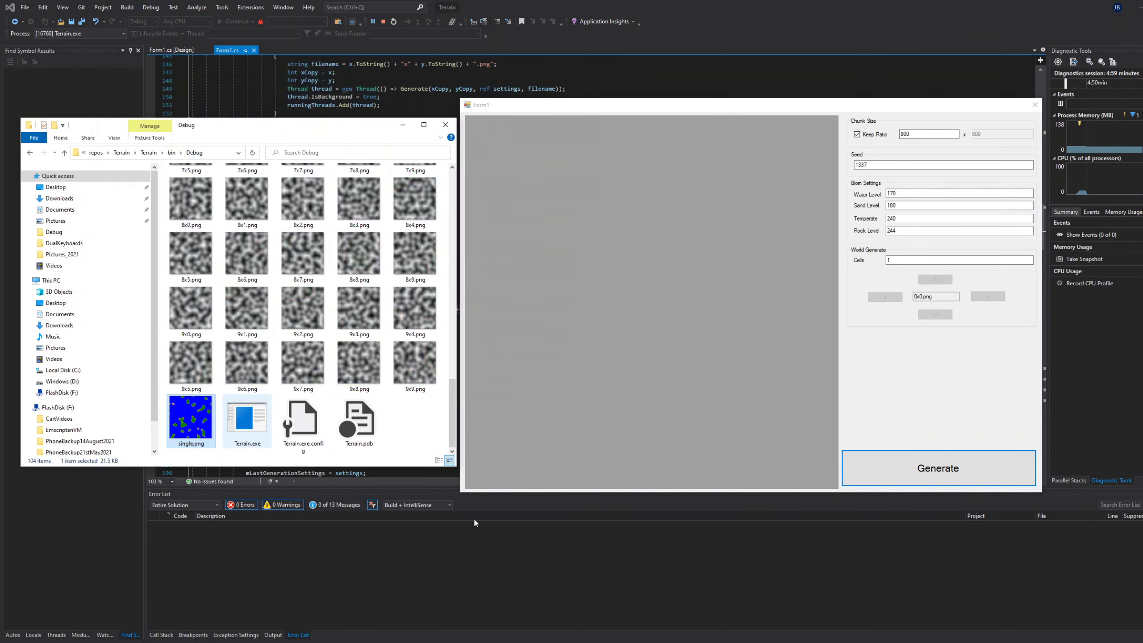
{"action": "double_click", "coordinate": [193, 423]}
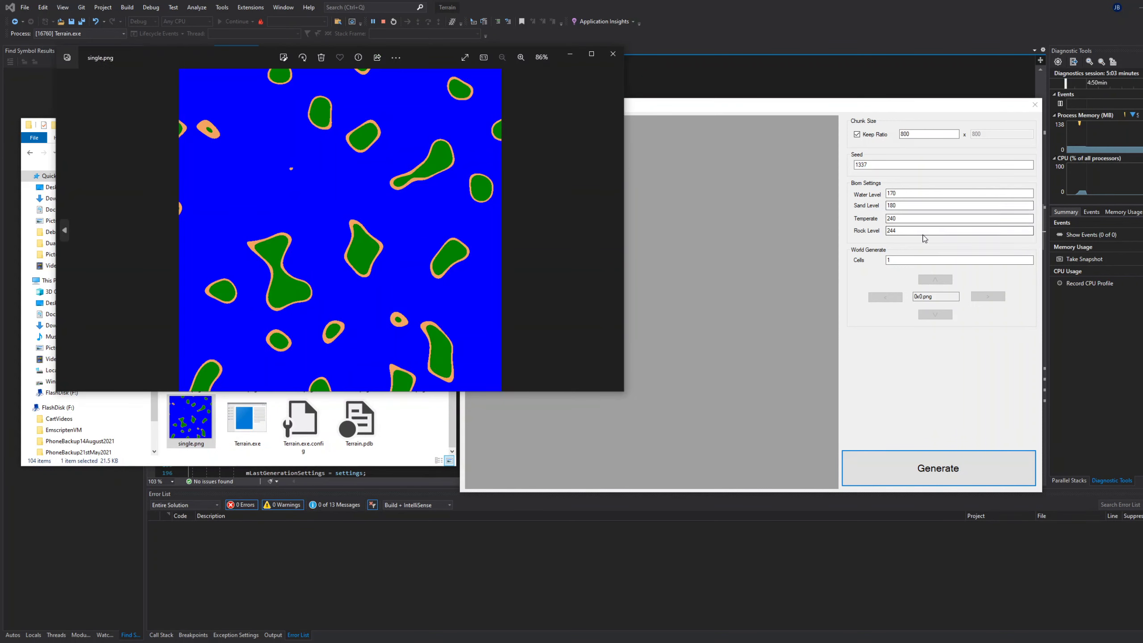
{"action": "left_click", "coordinate": [904, 195]}
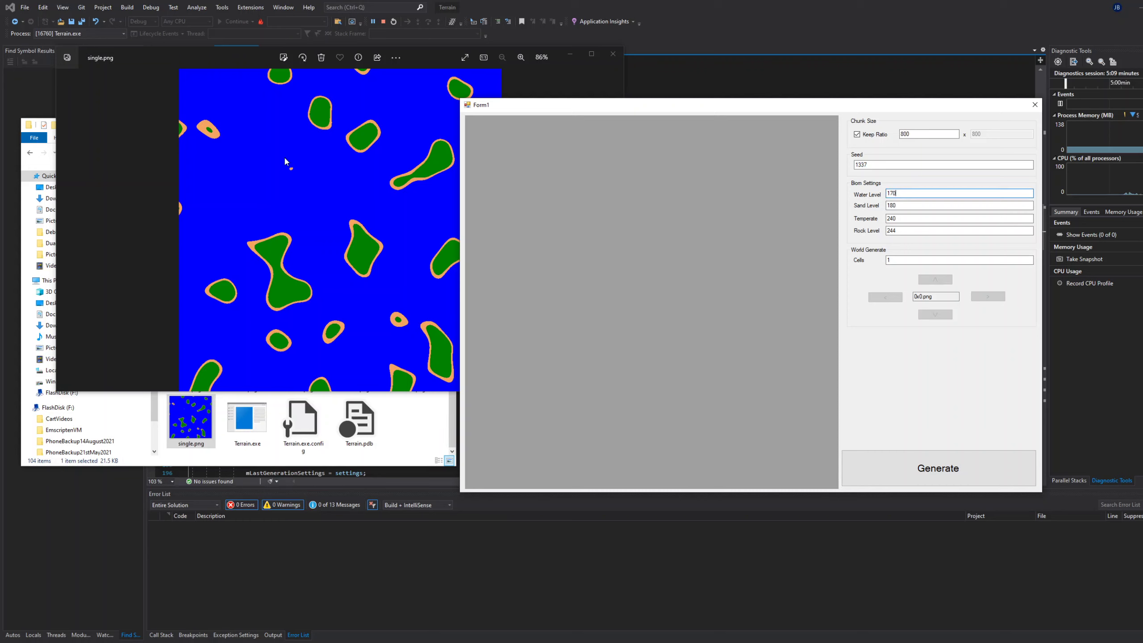
{"action": "left_click", "coordinate": [221, 141]}
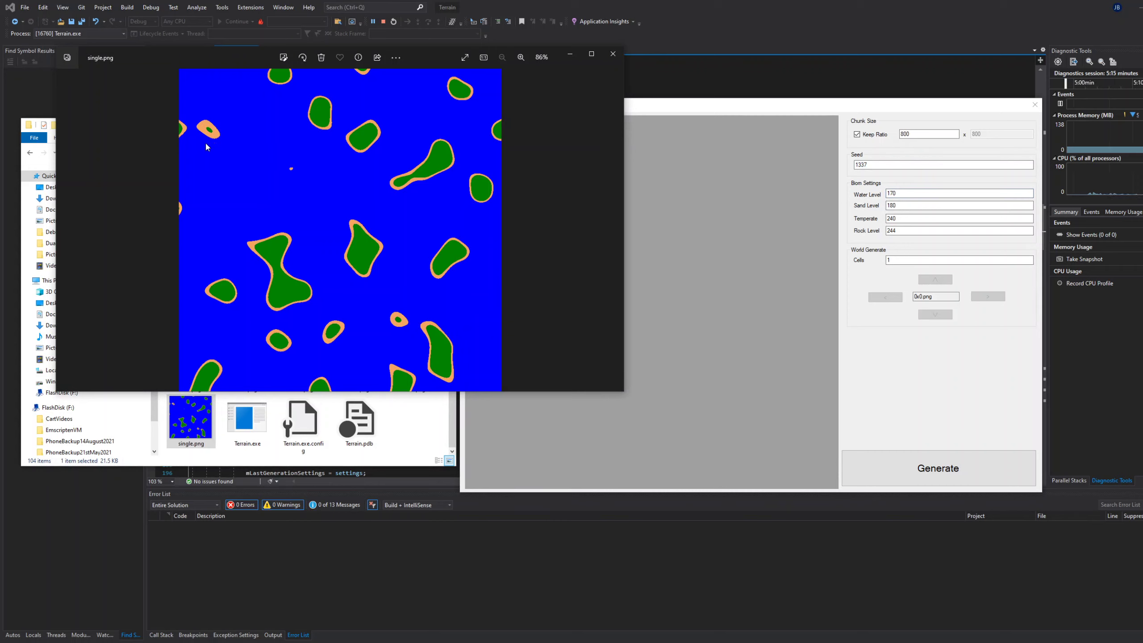
Step: Change Water Level from 170 to 180
{"action": "left_click", "coordinate": [909, 194]}
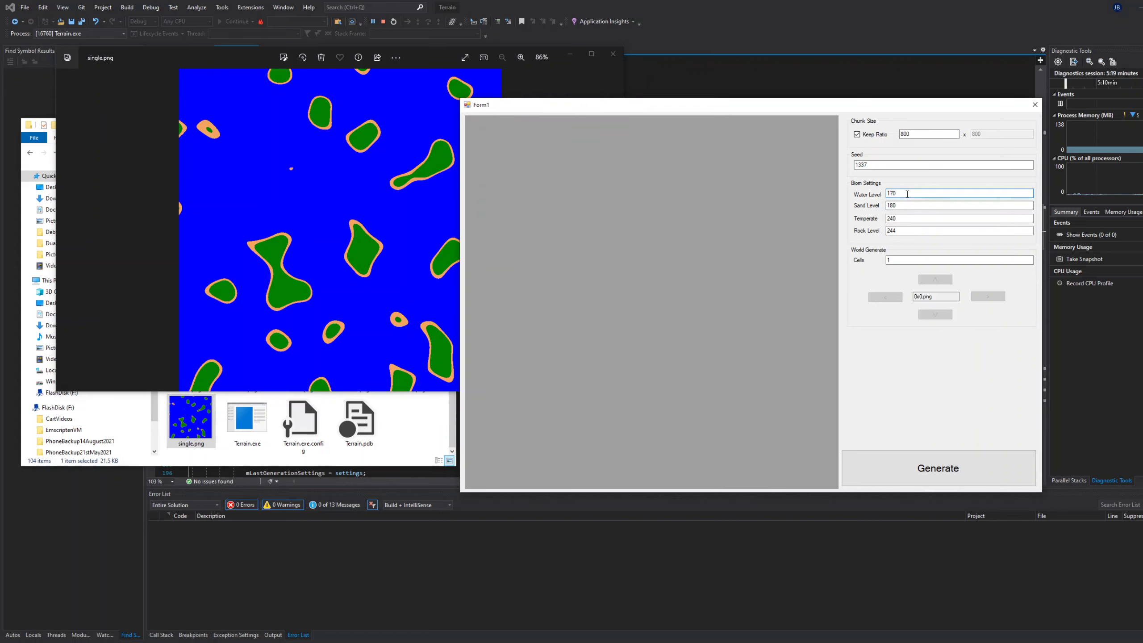
{"action": "left_click", "coordinate": [894, 194]}
{"action": "key", "text": "BackSpace"}
{"action": "type", "text": "8"}
Step: Set Sand 195, Temperate 230 and Rock 240, then regenerate the terrain
{"action": "left_click", "coordinate": [896, 206]}
{"action": "key", "text": "BackSpace"}
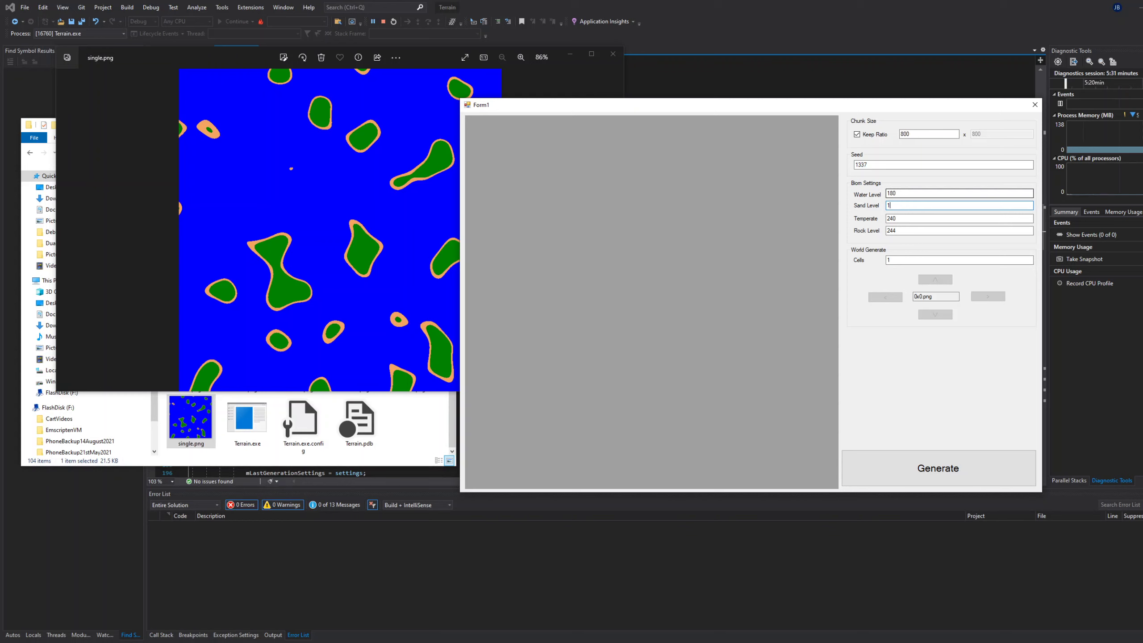
{"action": "type", "text": "195"}
{"action": "left_click", "coordinate": [899, 206]}
{"action": "left_click", "coordinate": [890, 218]}
{"action": "left_click", "coordinate": [945, 471]}
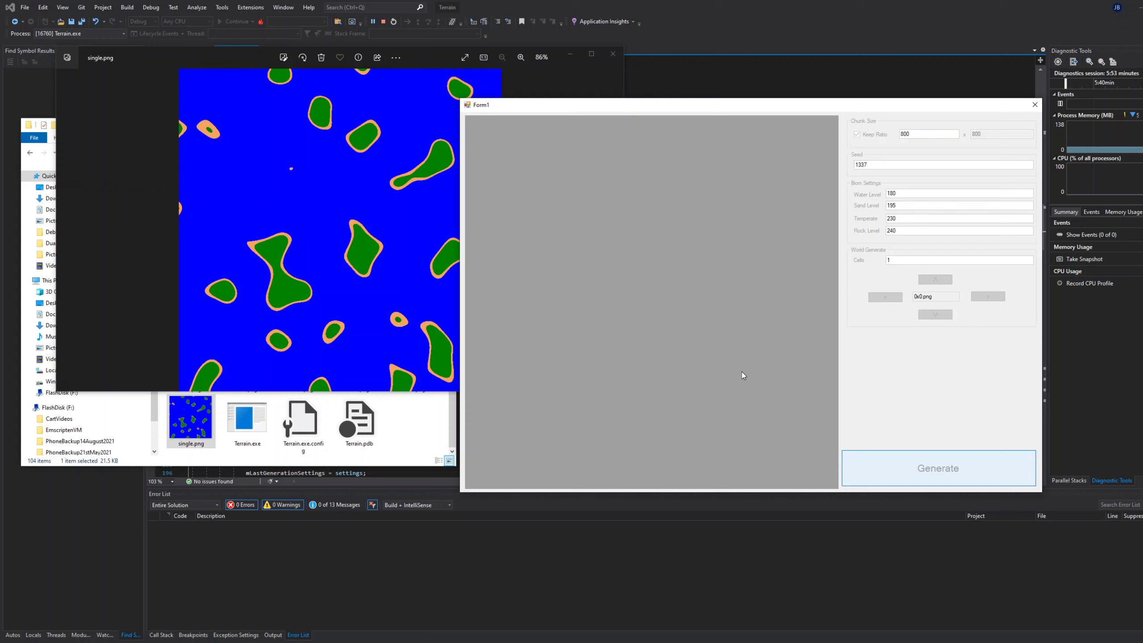
Step: Inspect the regenerated single.png and close the Photos viewer
{"action": "left_click", "coordinate": [433, 442]}
{"action": "left_click", "coordinate": [376, 94]}
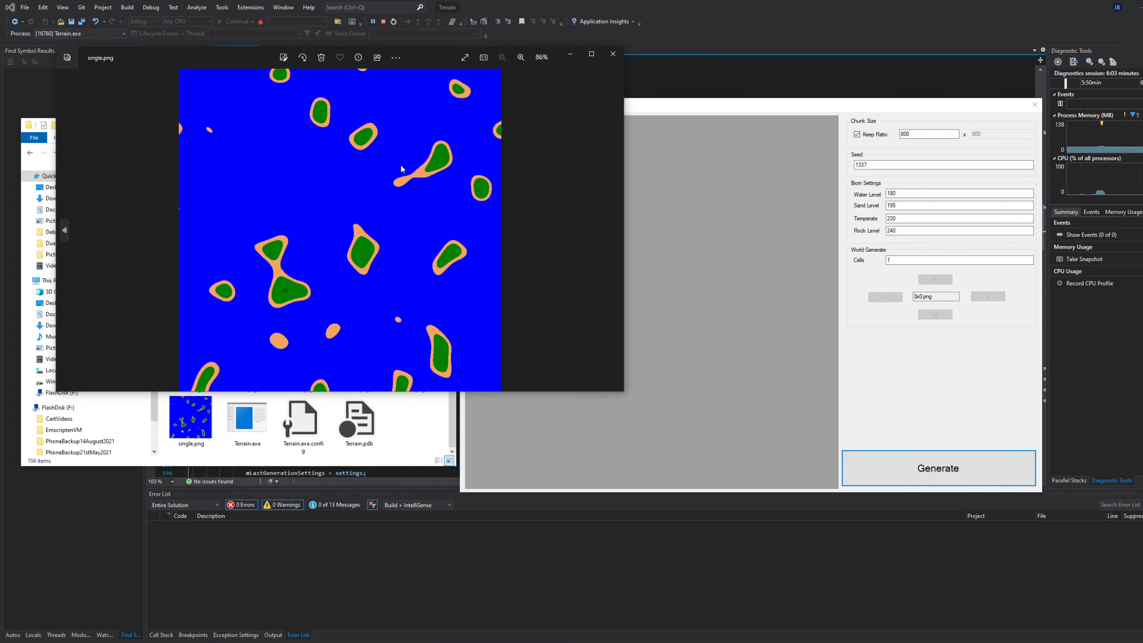
{"action": "scroll", "coordinate": [400, 164], "scroll_direction": "up", "scroll_amount": 1, "text": "ctrl"}
{"action": "scroll", "coordinate": [434, 185], "scroll_direction": "down", "scroll_amount": 1, "text": "ctrl"}
{"action": "left_click", "coordinate": [613, 54]}
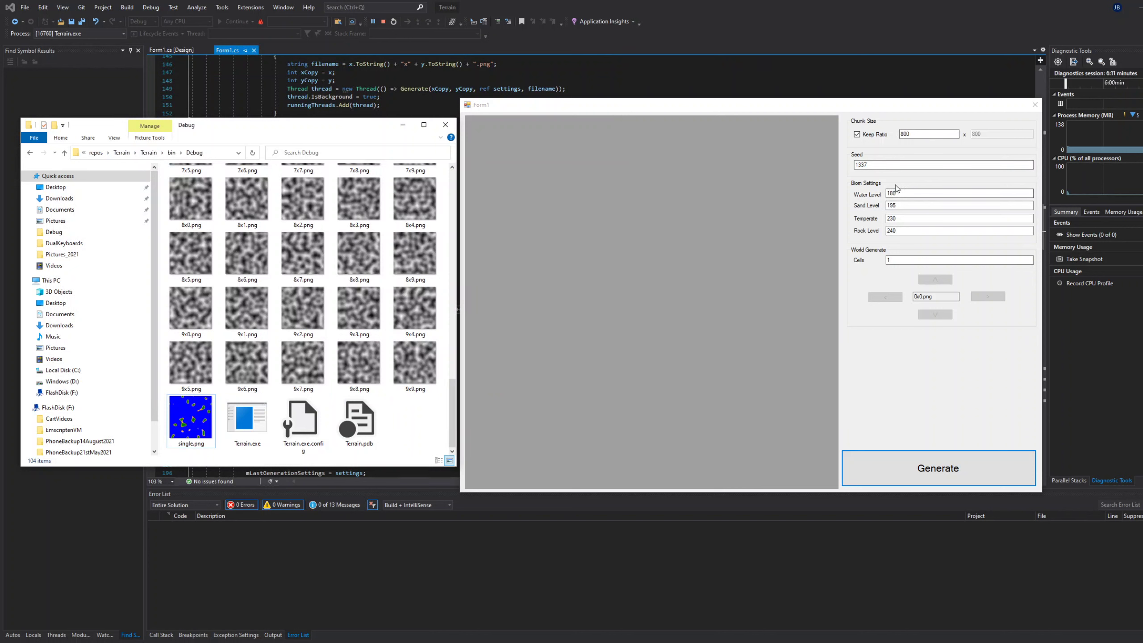
Step: Set Water Level to 190 and regenerate the terrain
{"action": "left_click", "coordinate": [901, 195]}
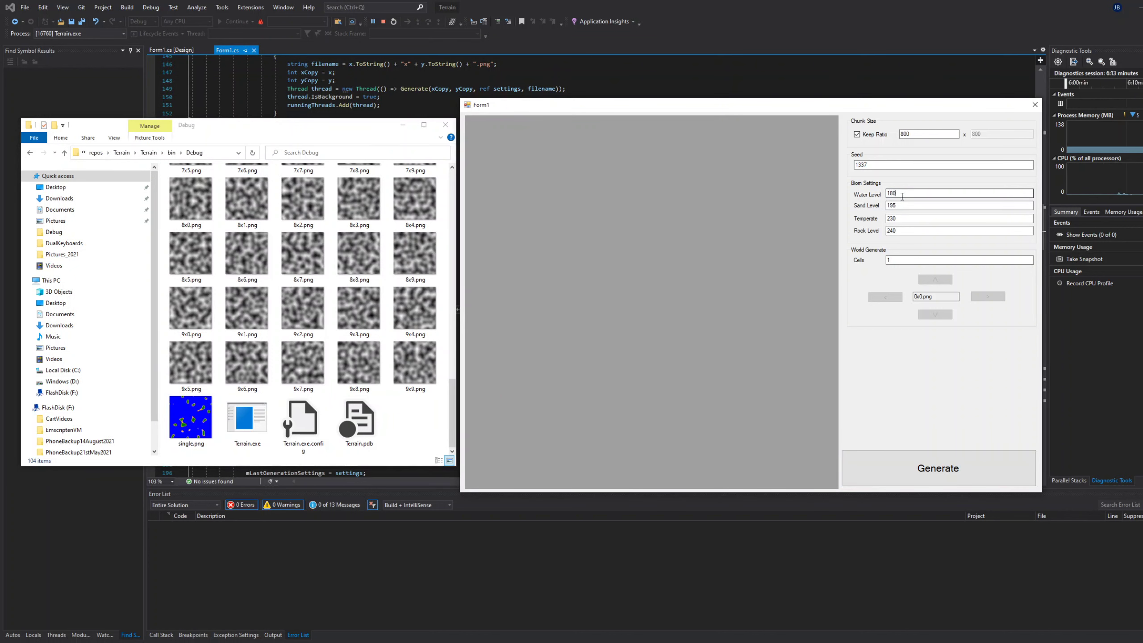
{"action": "left_click", "coordinate": [888, 205]}
{"action": "left_click", "coordinate": [916, 481]}
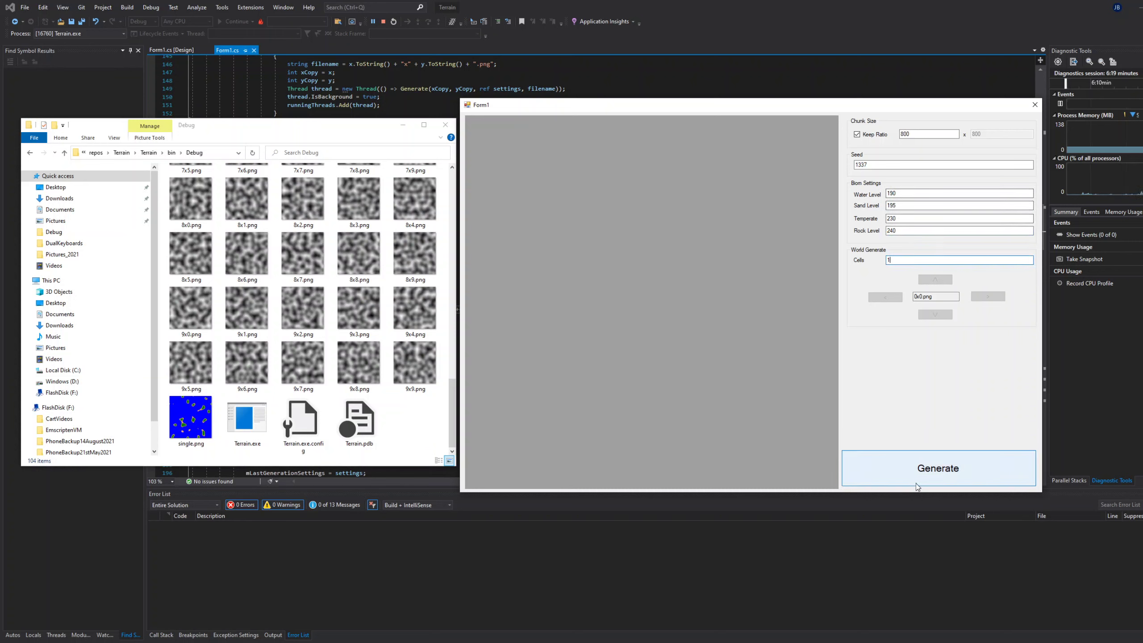
{"action": "double_click", "coordinate": [183, 415]}
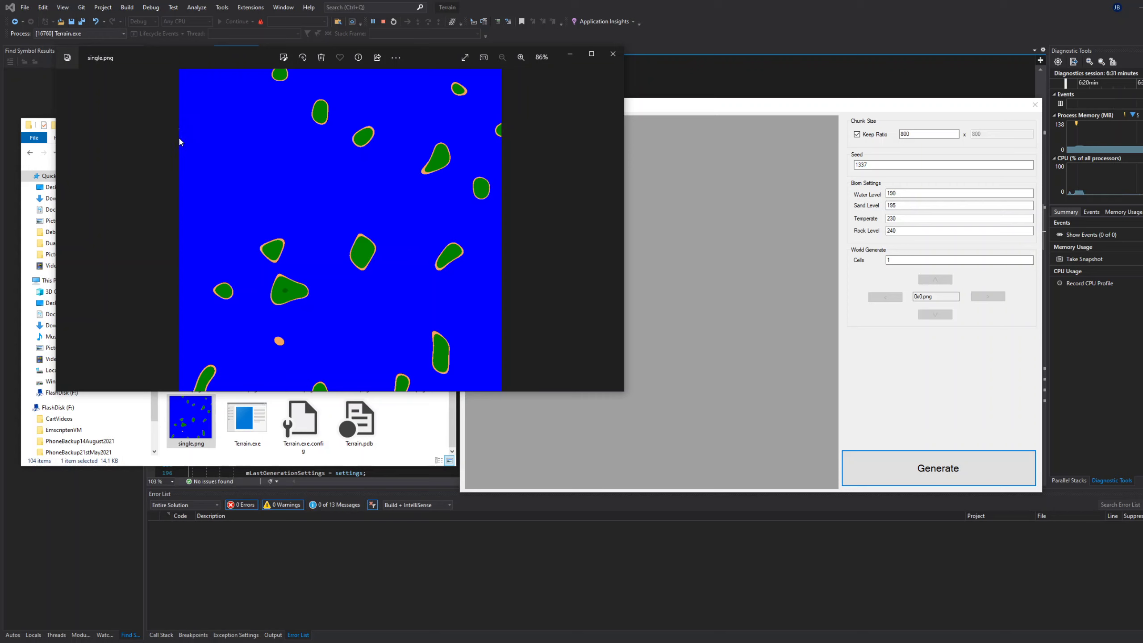
{"action": "scroll", "coordinate": [179, 148], "scroll_direction": "up", "scroll_amount": 4}
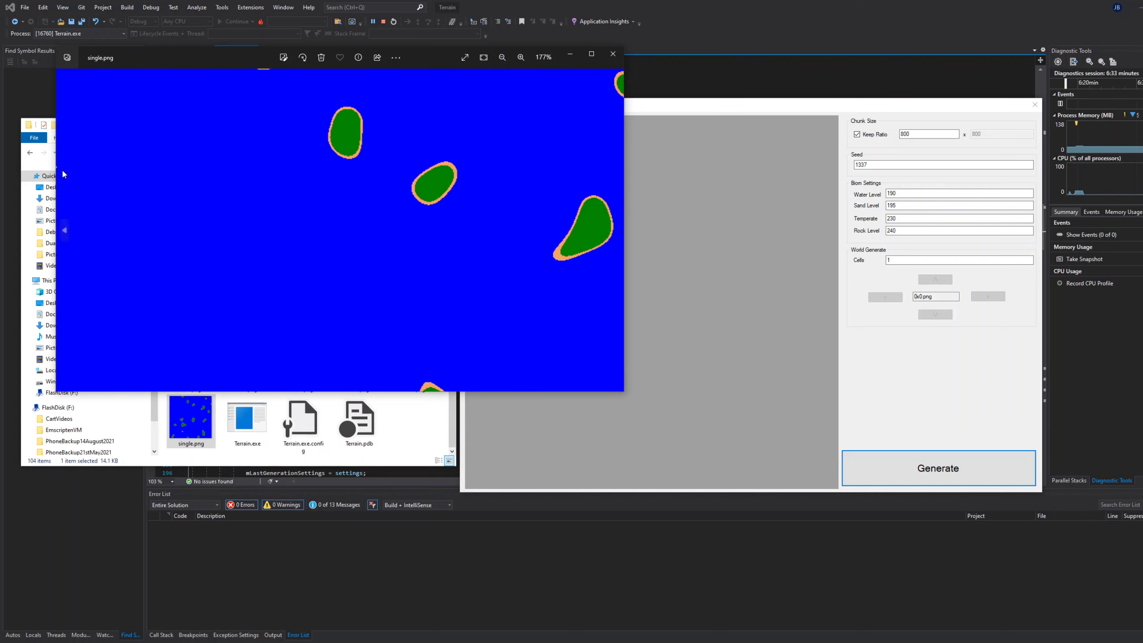
{"action": "scroll", "coordinate": [130, 195], "scroll_direction": "down", "scroll_amount": 4}
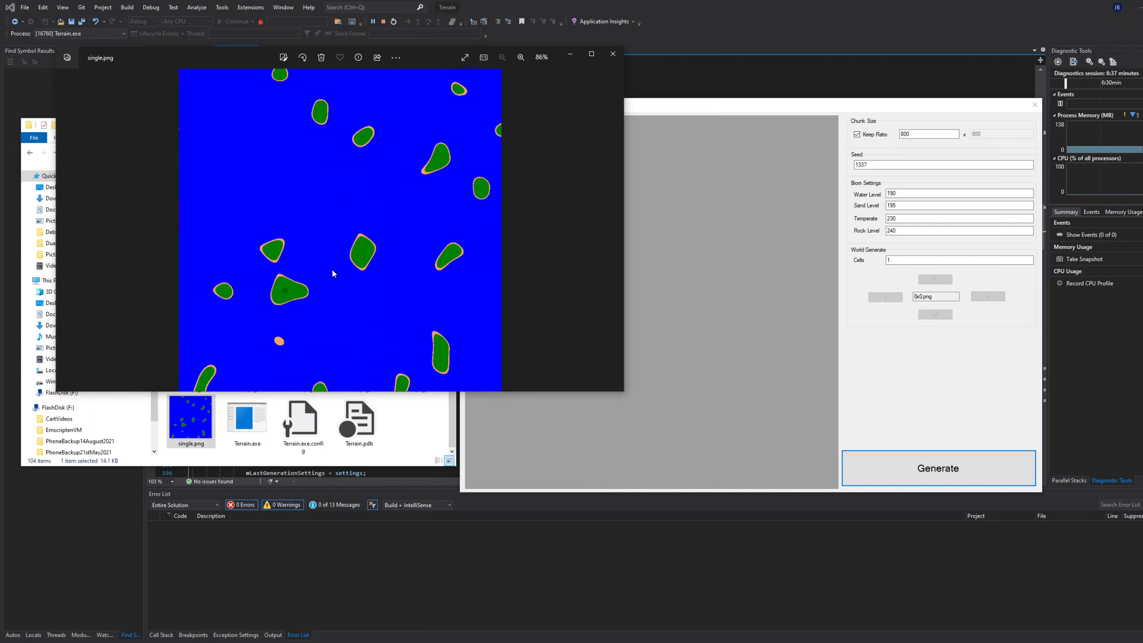
{"action": "scroll", "coordinate": [252, 279], "scroll_direction": "up", "scroll_amount": 4}
{"action": "scroll", "coordinate": [227, 286], "scroll_direction": "up", "scroll_amount": 6}
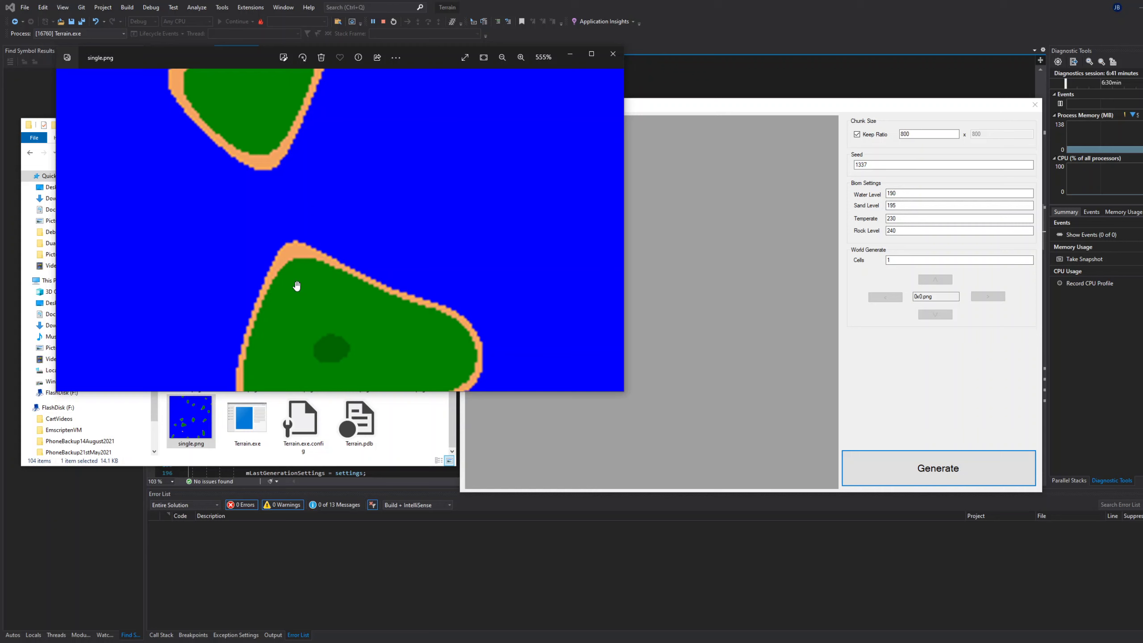
{"action": "scroll", "coordinate": [285, 264], "scroll_direction": "down", "scroll_amount": 4}
{"action": "scroll", "coordinate": [279, 253], "scroll_direction": "down", "scroll_amount": 2}
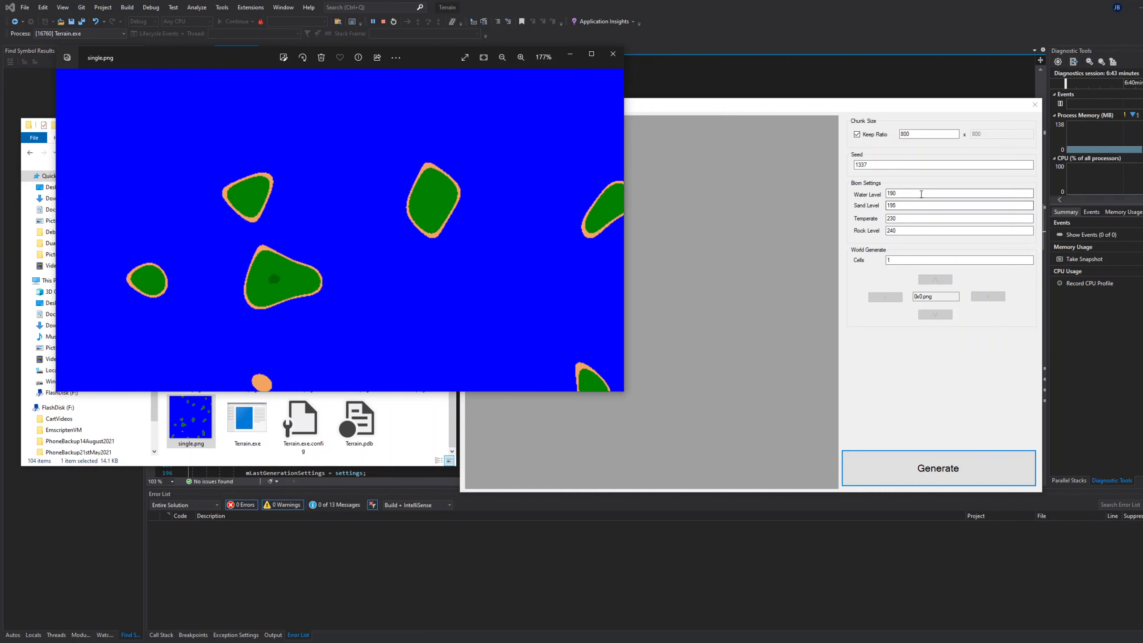
Step: Set Water Level to 135 and regenerate the terrain
{"action": "left_click", "coordinate": [827, 185]}
{"action": "type", "text": "185"}
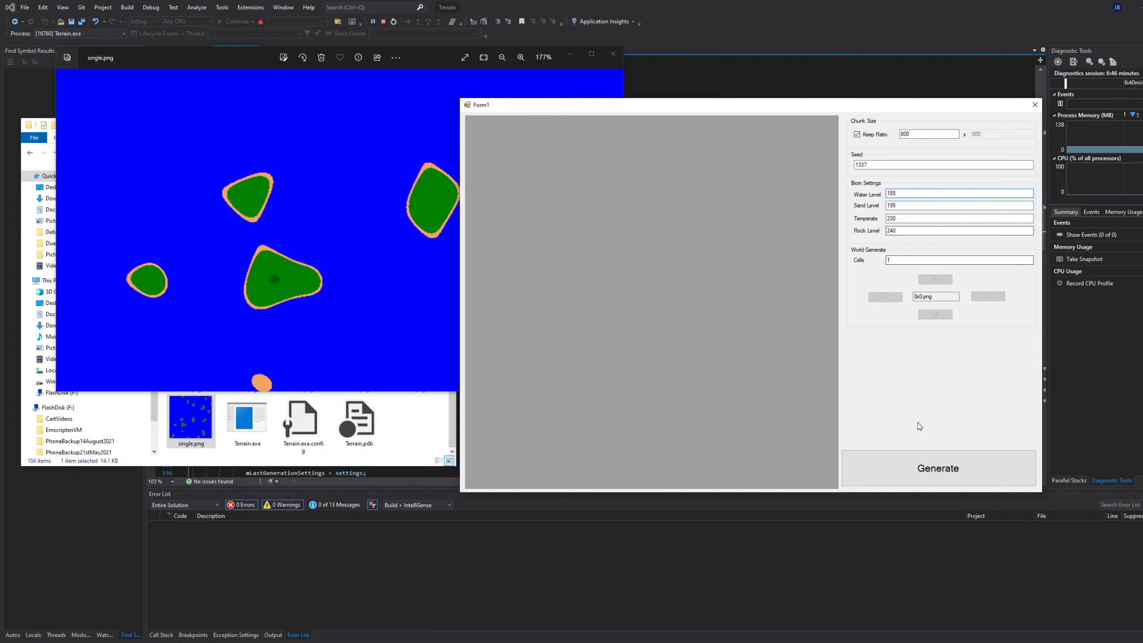
{"action": "left_click", "coordinate": [936, 479]}
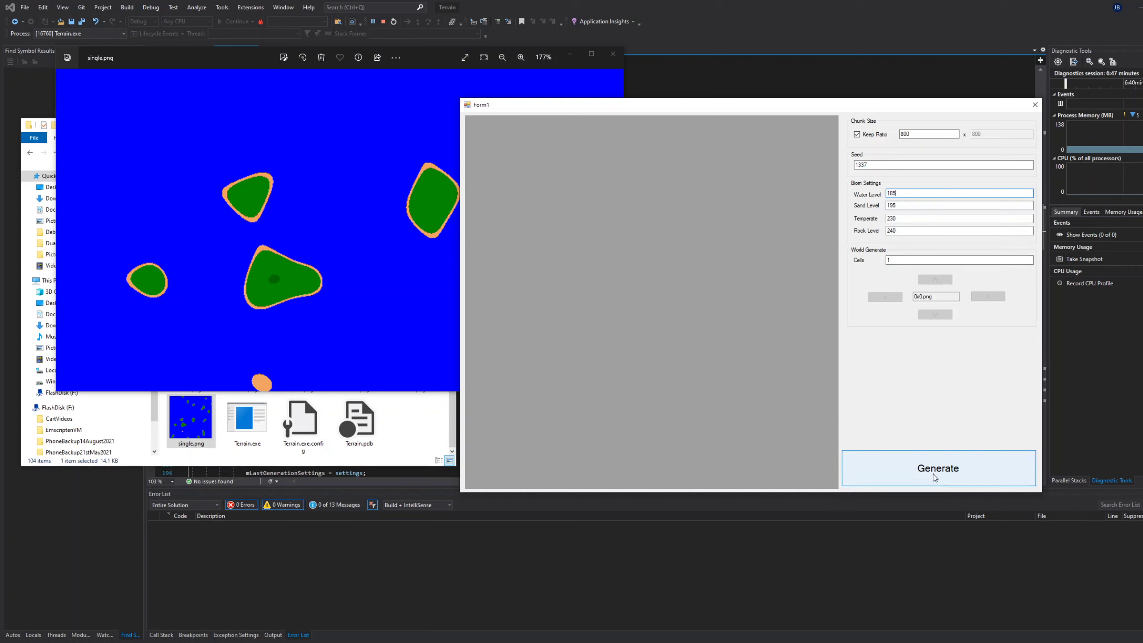
{"action": "left_click", "coordinate": [293, 235]}
Step: Open single.png in Photos and zoom in on the bigger sand-bordered islands
{"action": "scroll", "coordinate": [318, 225], "scroll_direction": "down", "scroll_amount": 5}
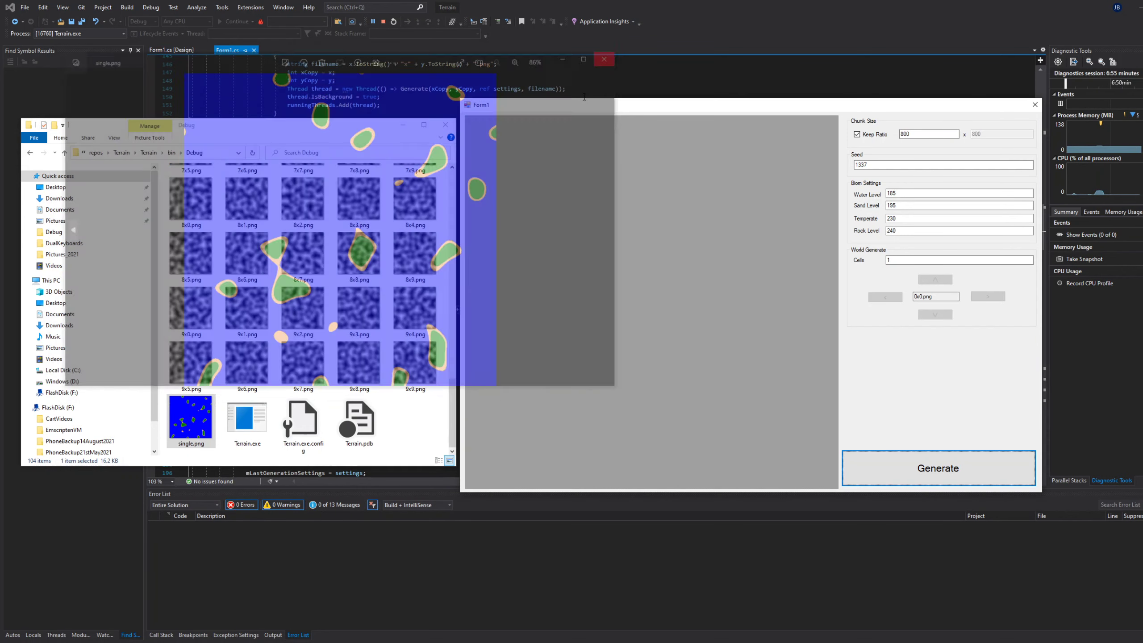
{"action": "double_click", "coordinate": [211, 432]}
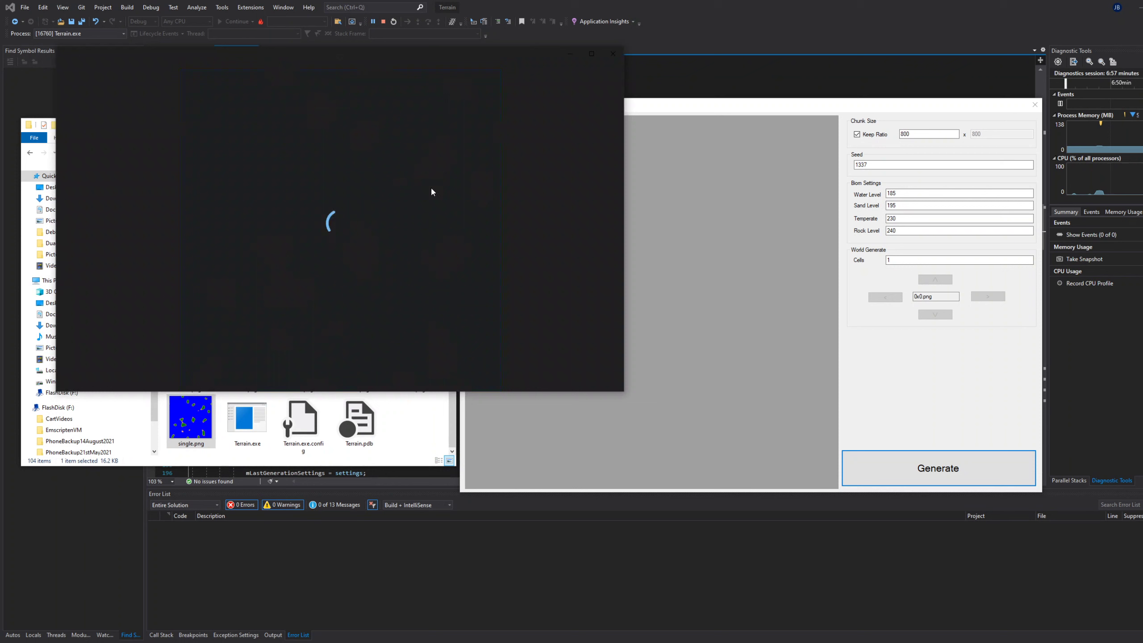
{"action": "scroll", "coordinate": [320, 243], "scroll_direction": "up", "scroll_amount": 6}
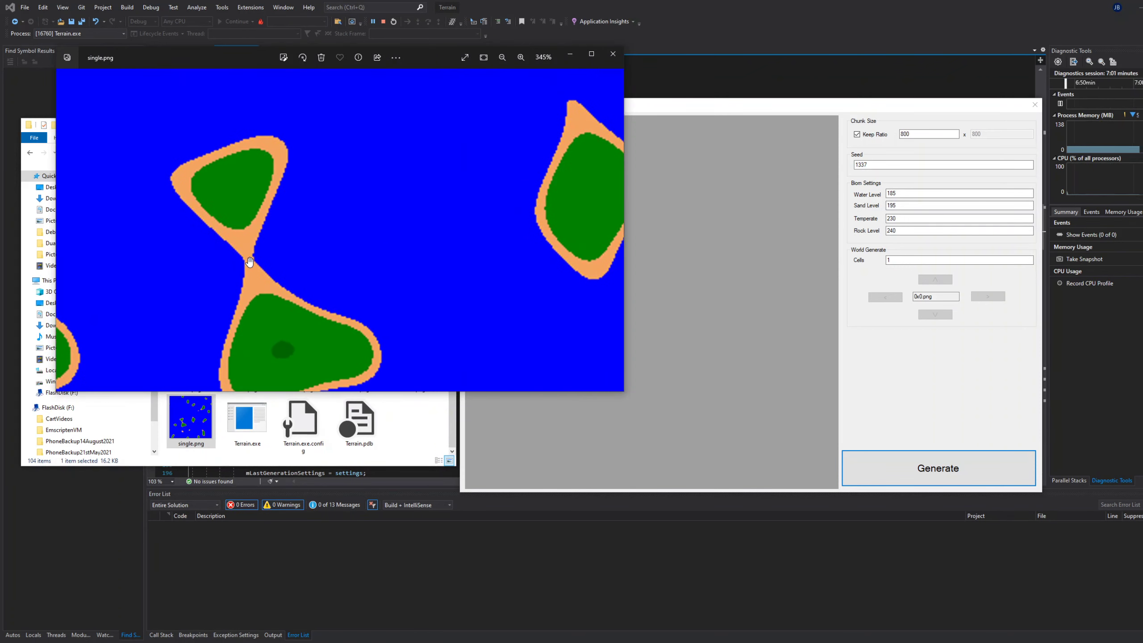
{"action": "scroll", "coordinate": [249, 265], "scroll_direction": "down", "scroll_amount": 5}
{"action": "scroll", "coordinate": [250, 265], "scroll_direction": "down", "scroll_amount": 1}
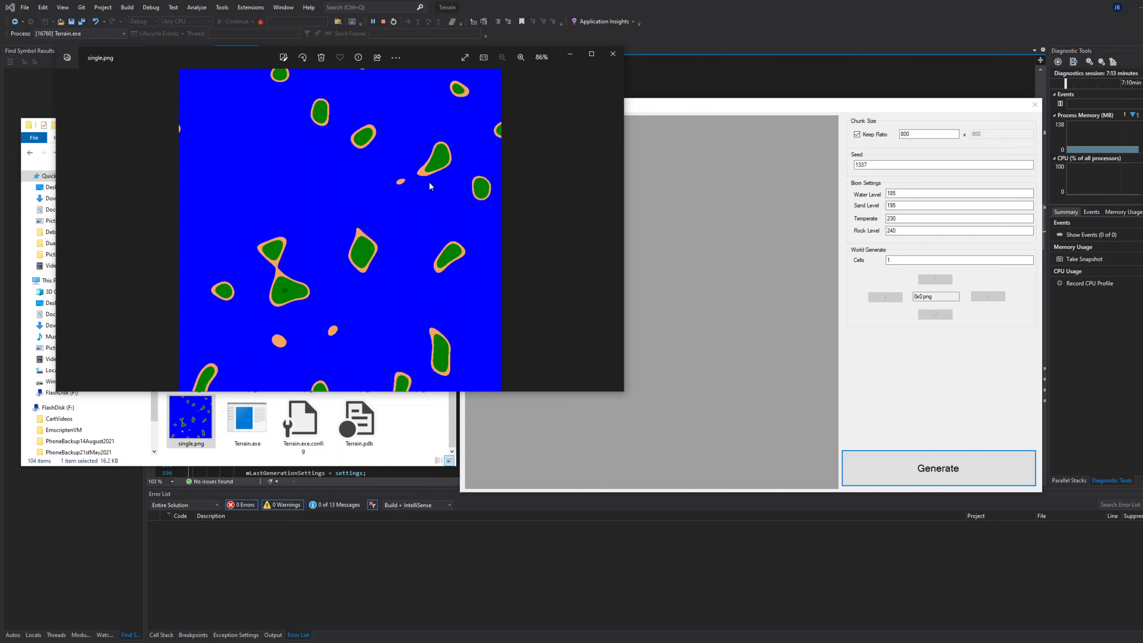
{"action": "scroll", "coordinate": [398, 184], "scroll_direction": "up", "scroll_amount": 2}
{"action": "scroll", "coordinate": [399, 182], "scroll_direction": "up", "scroll_amount": 10}
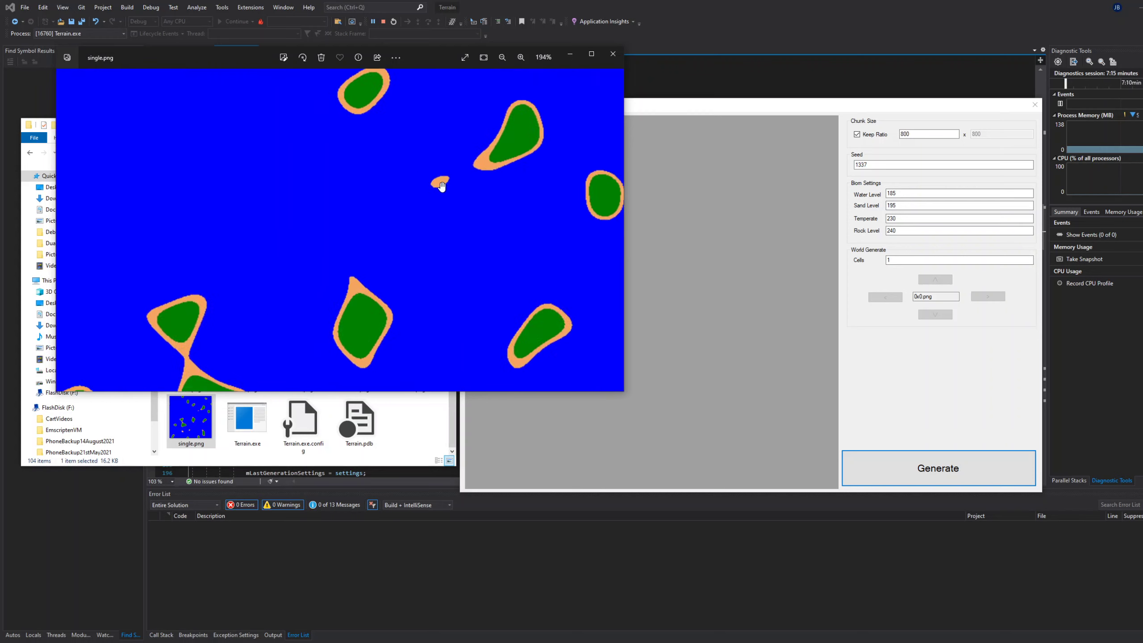
{"action": "scroll", "coordinate": [401, 179], "scroll_direction": "down", "scroll_amount": 10}
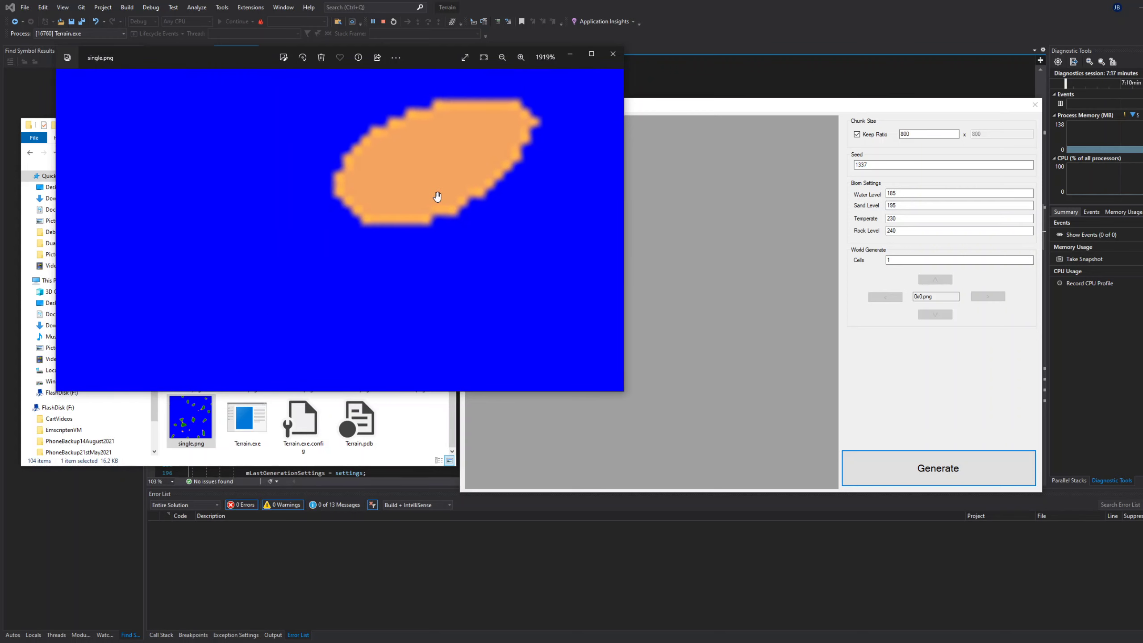
{"action": "scroll", "coordinate": [429, 224], "scroll_direction": "down", "scroll_amount": 2}
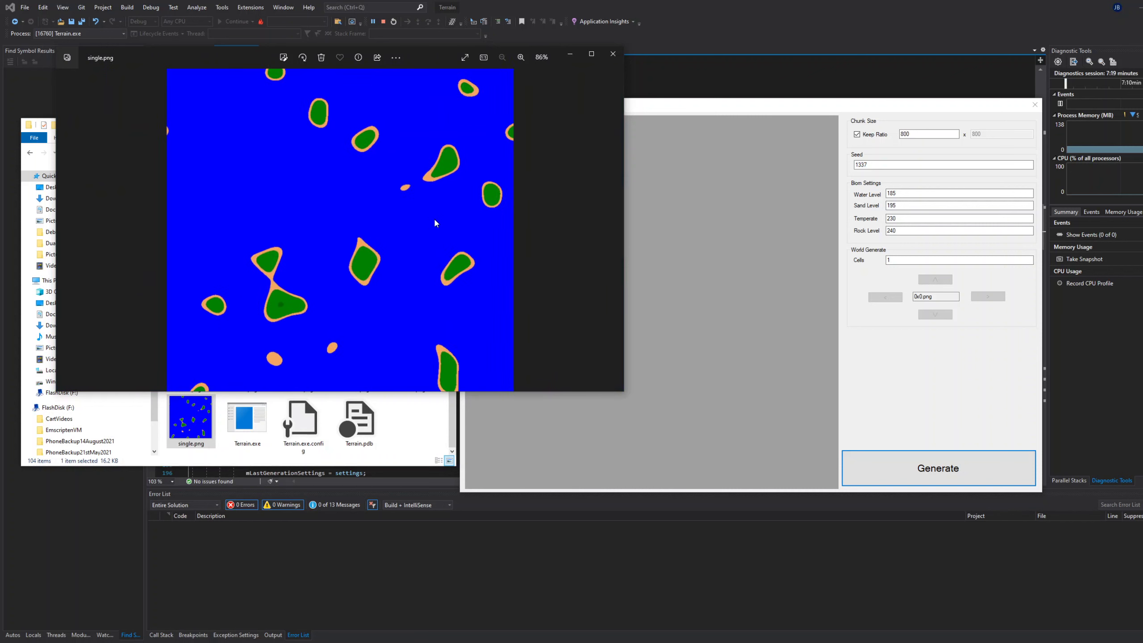
Step: Set Sand Level to 190, regenerate, and reopen the new single.png in Photos
{"action": "left_click", "coordinate": [909, 205]}
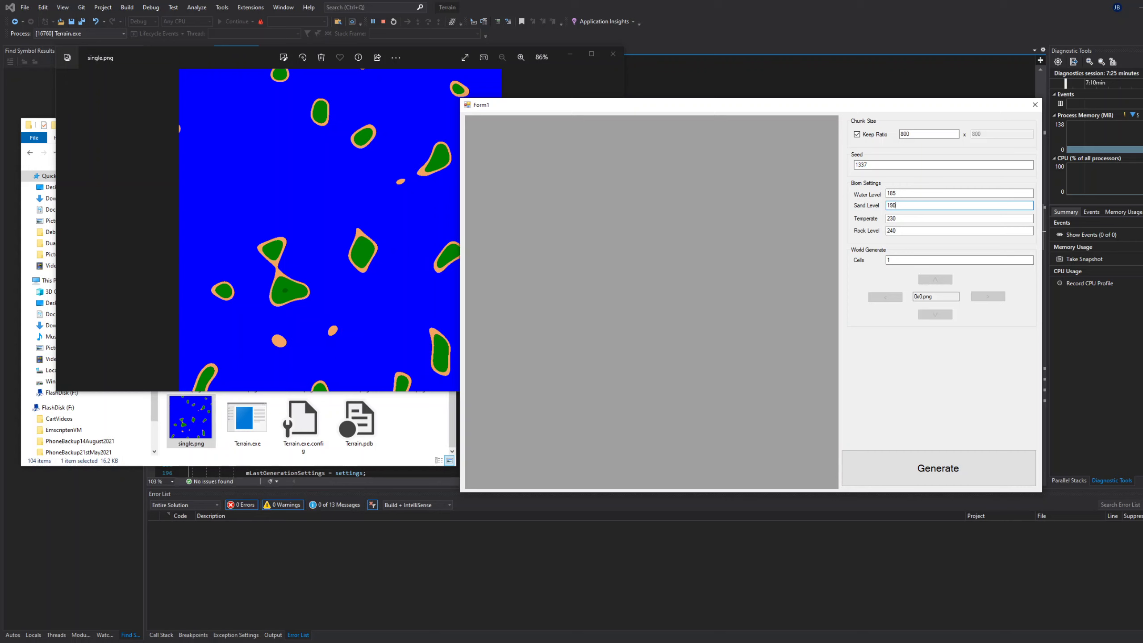
{"action": "left_click", "coordinate": [916, 473]}
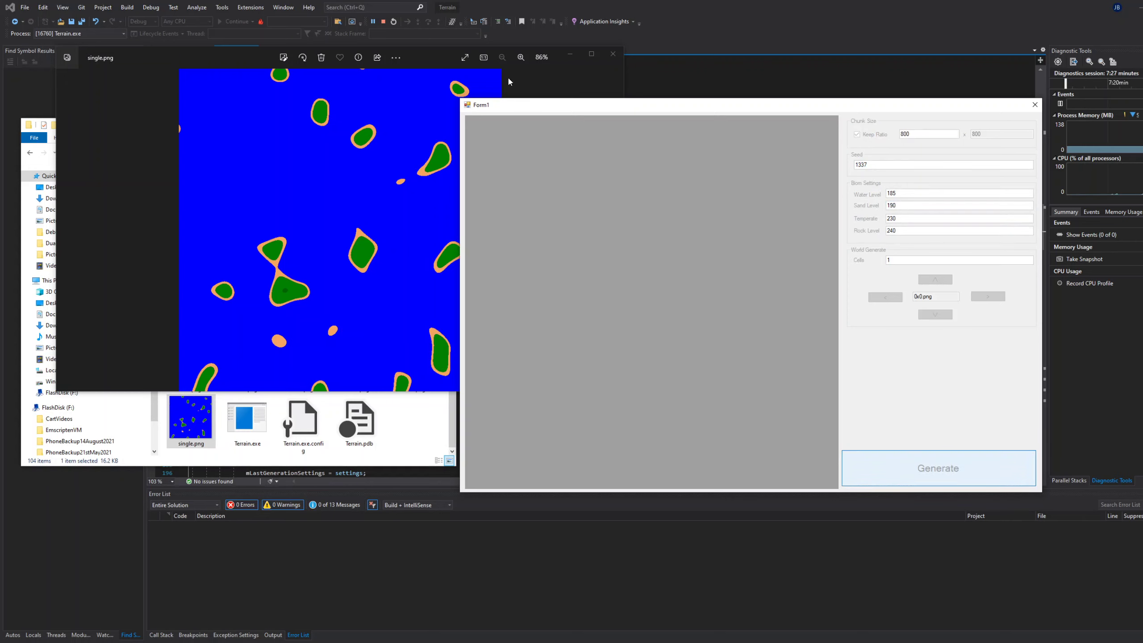
{"action": "left_click", "coordinate": [612, 57]}
{"action": "double_click", "coordinate": [208, 409]}
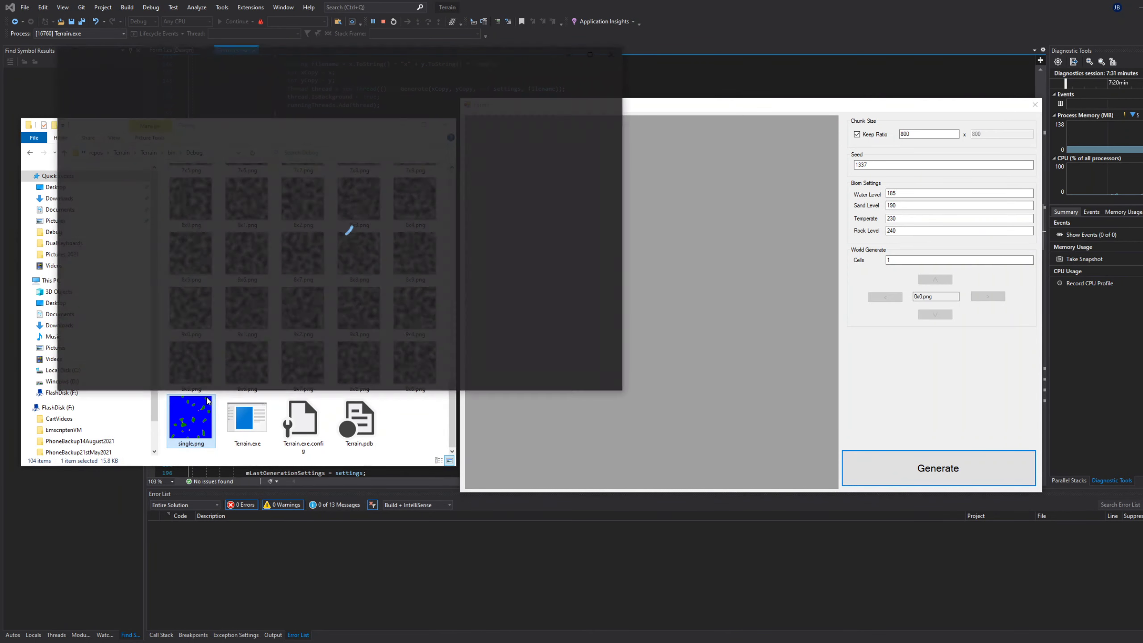
Step: Pan and zoom across the map to inspect the islands' thinner sand rims
{"action": "scroll", "coordinate": [352, 273], "scroll_direction": "up", "scroll_amount": 5}
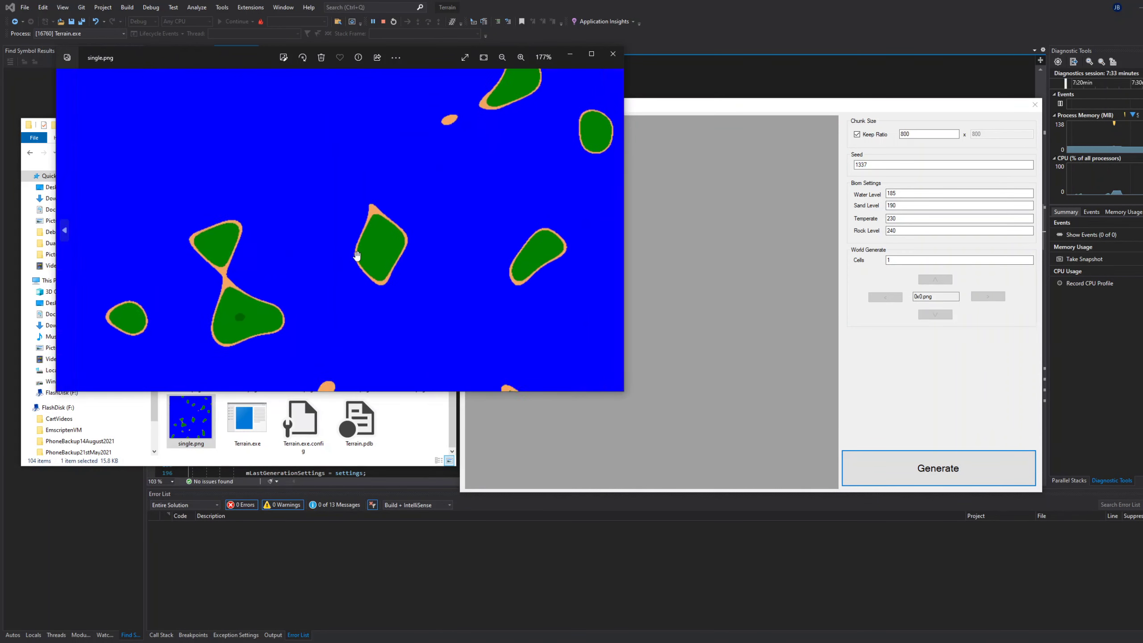
{"action": "left_click_drag", "start_coordinate": [395, 307], "coordinate": [408, 377]}
{"action": "left_click_drag", "start_coordinate": [476, 178], "coordinate": [508, 308]}
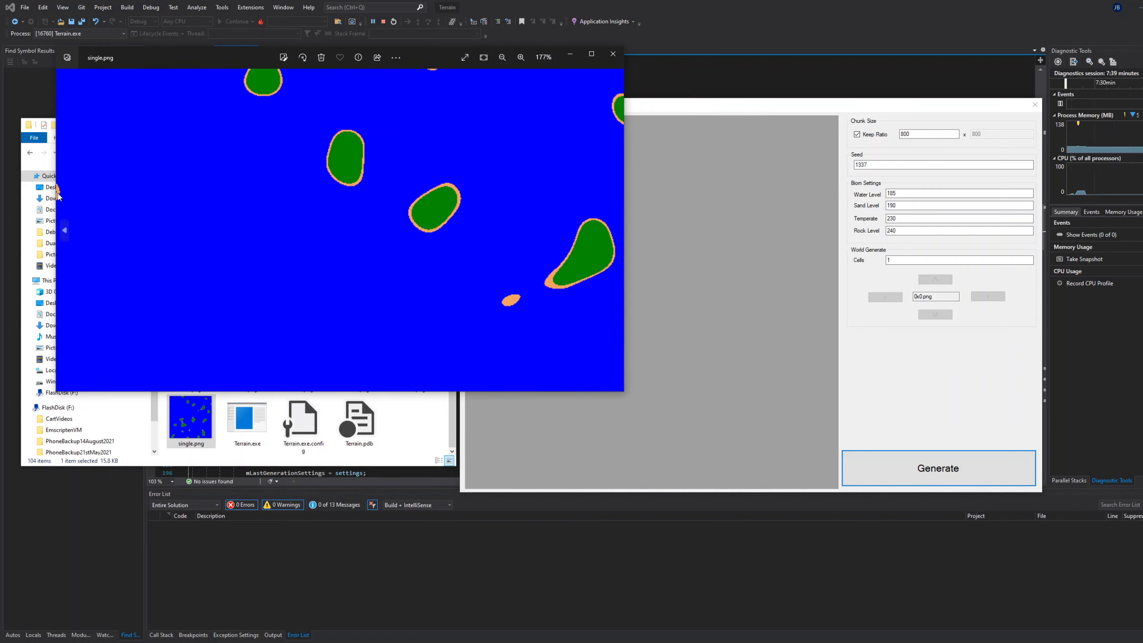
{"action": "left_click_drag", "start_coordinate": [498, 235], "coordinate": [400, 363]}
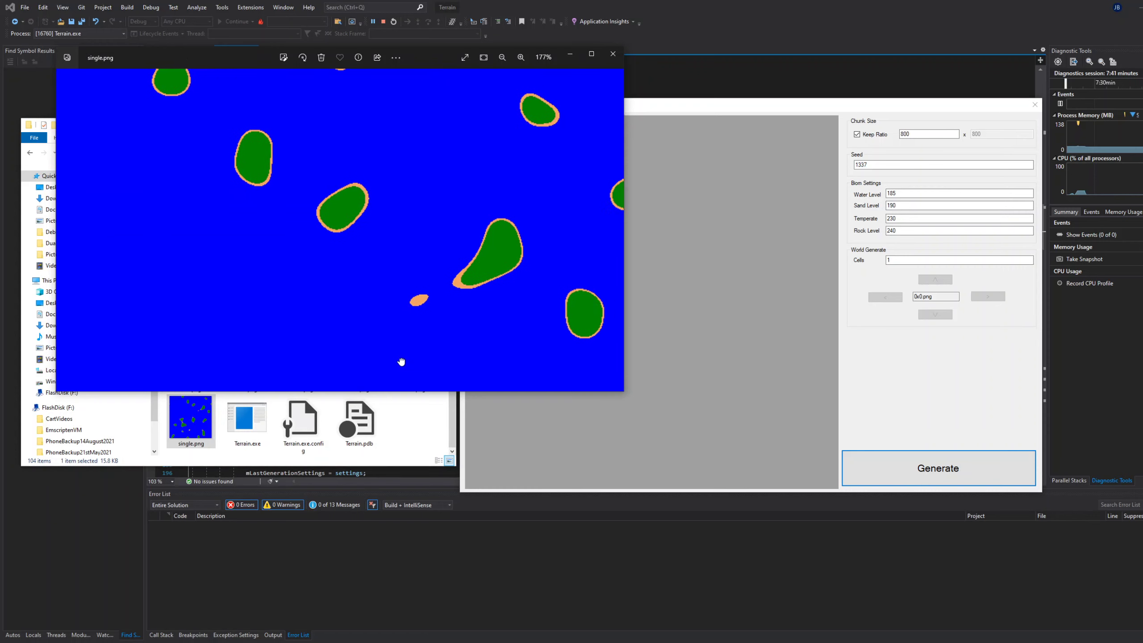
{"action": "left_click_drag", "start_coordinate": [518, 314], "coordinate": [384, 273]}
{"action": "scroll", "coordinate": [383, 316], "scroll_direction": "down", "scroll_amount": 5}
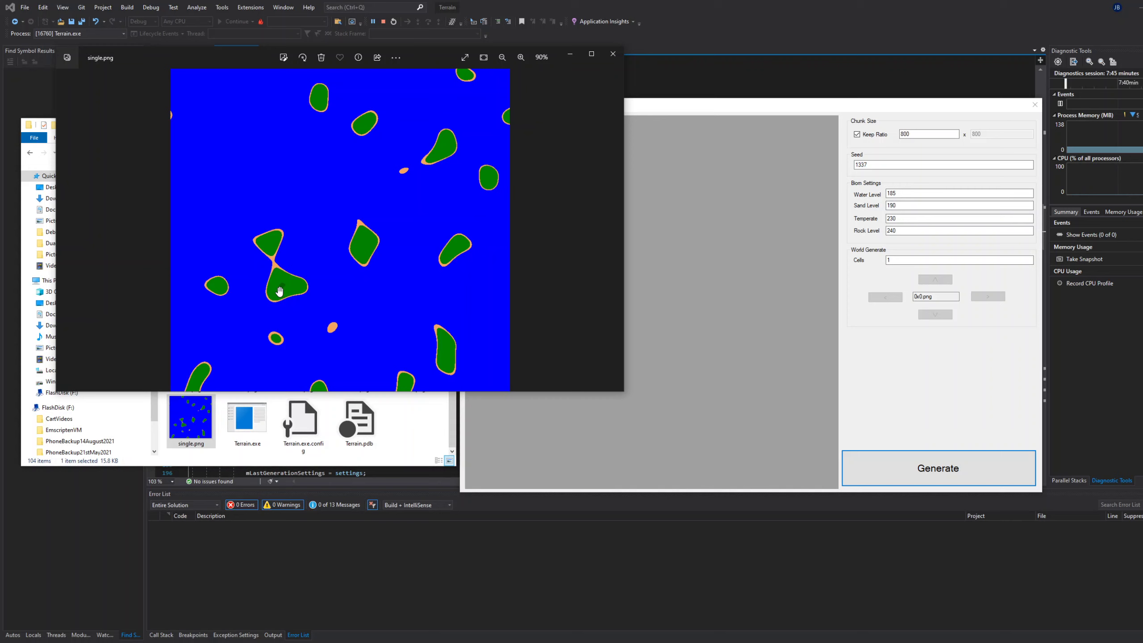
{"action": "scroll", "coordinate": [280, 288], "scroll_direction": "up", "scroll_amount": 3}
{"action": "scroll", "coordinate": [281, 288], "scroll_direction": "up", "scroll_amount": 12}
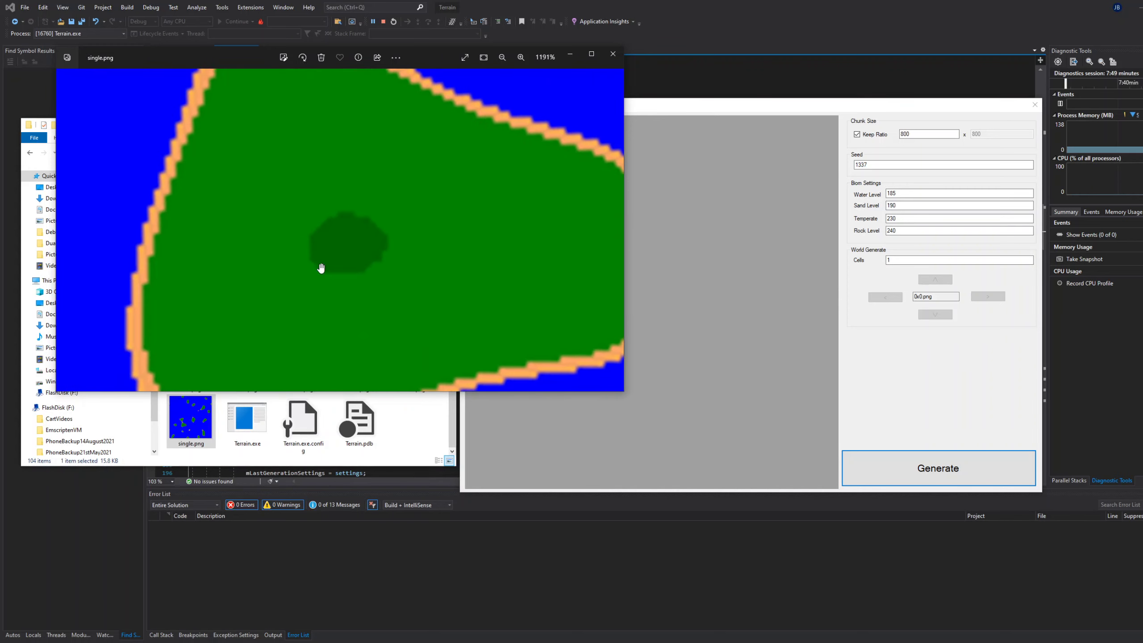
Step: Set the Temperate level to 200 and regenerate the terrain
{"action": "left_click", "coordinate": [909, 220]}
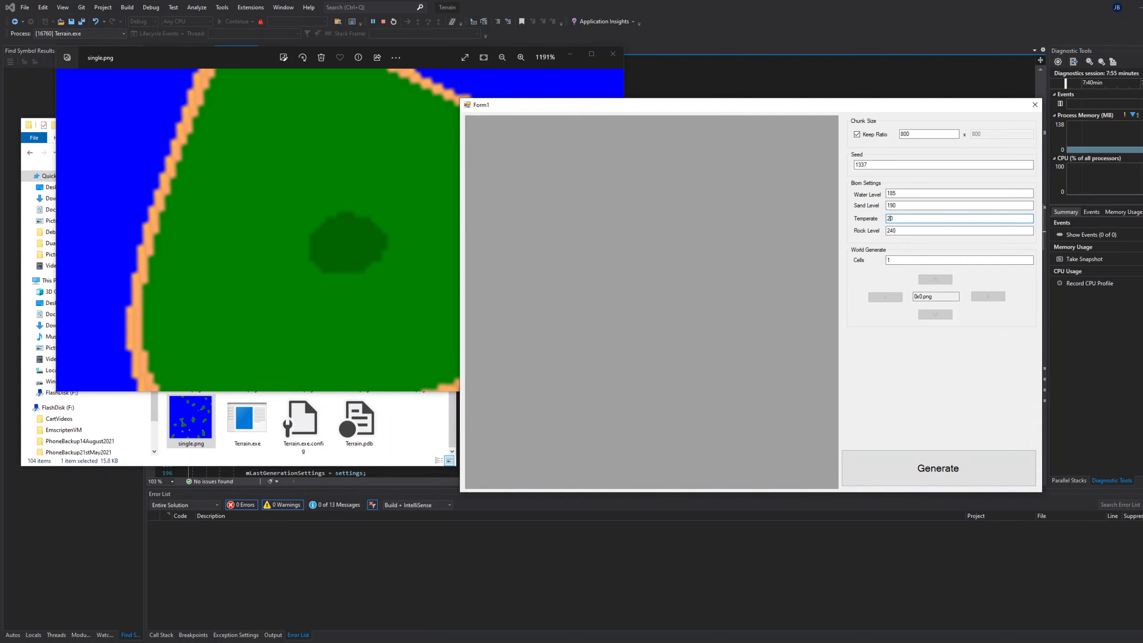
{"action": "type", "text": "0"}
{"action": "left_click", "coordinate": [905, 481]}
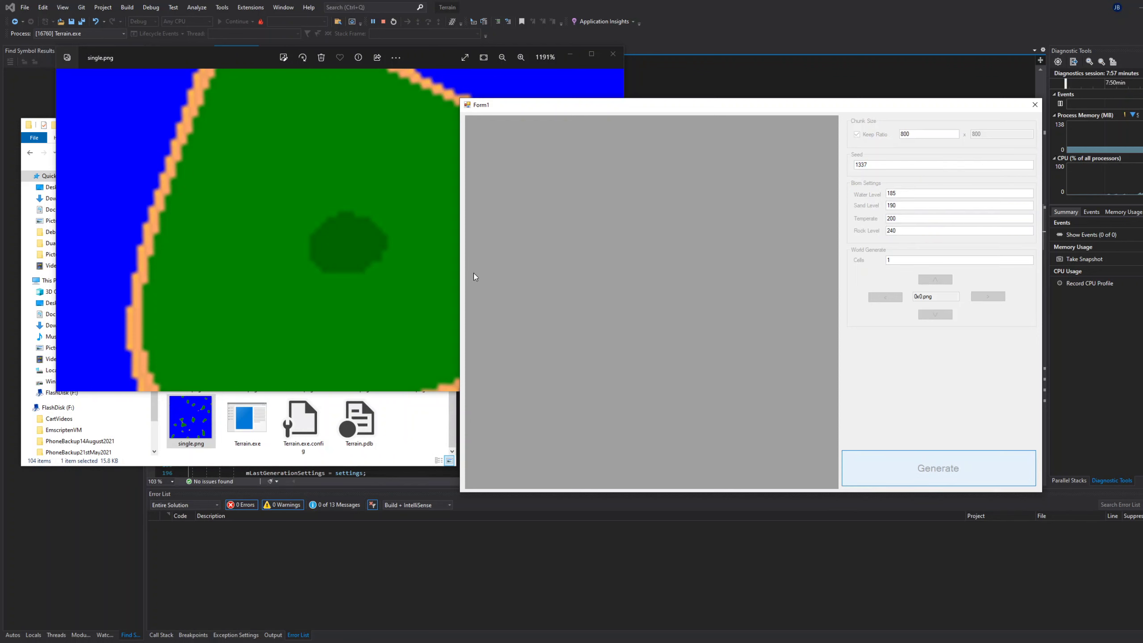
Step: Close the outdated single.png map image and return to the terrain settings form
{"action": "scroll", "coordinate": [356, 184], "scroll_direction": "down", "scroll_amount": 5}
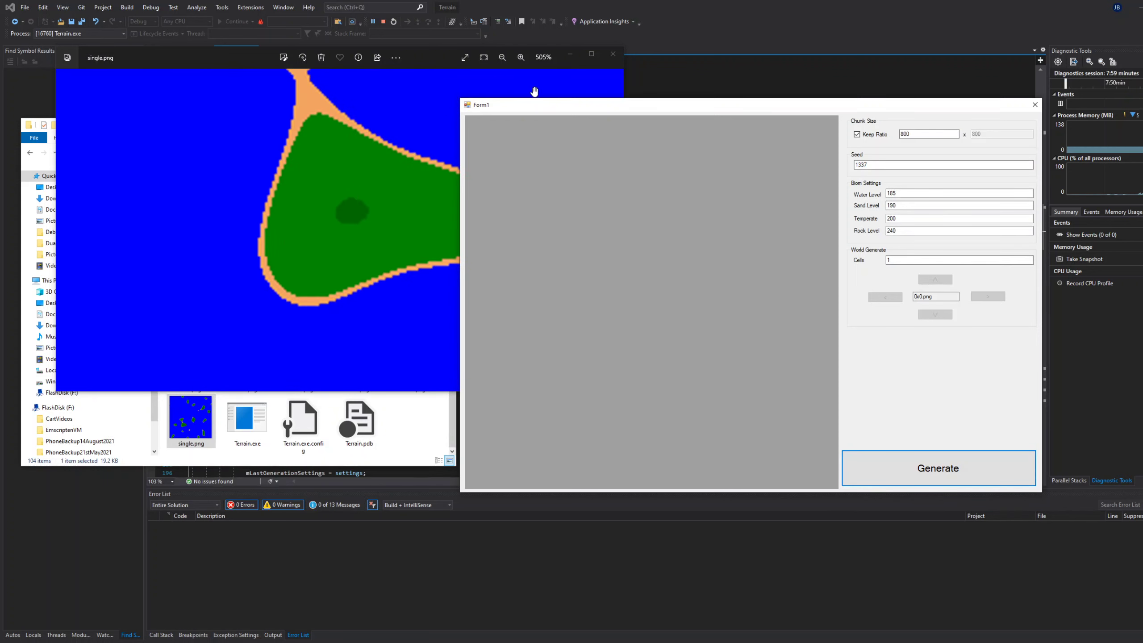
{"action": "left_click", "coordinate": [613, 54]}
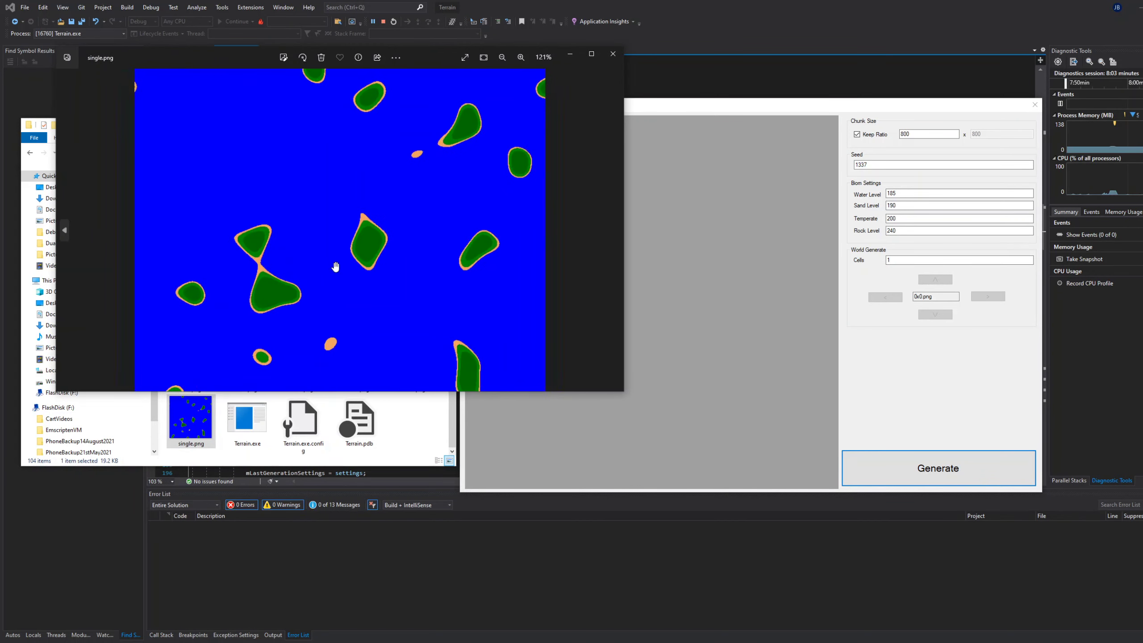
{"action": "scroll", "coordinate": [335, 267], "scroll_direction": "up", "scroll_amount": 2}
{"action": "scroll", "coordinate": [585, 252], "scroll_direction": "up", "scroll_amount": 3}
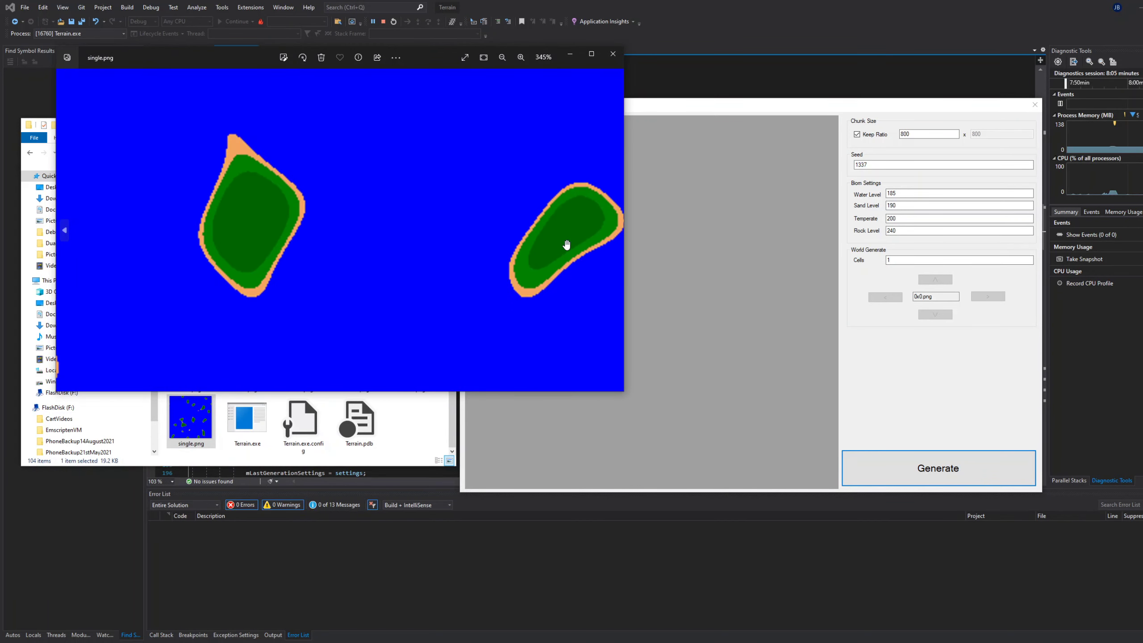
{"action": "scroll", "coordinate": [217, 225], "scroll_direction": "down", "scroll_amount": 3}
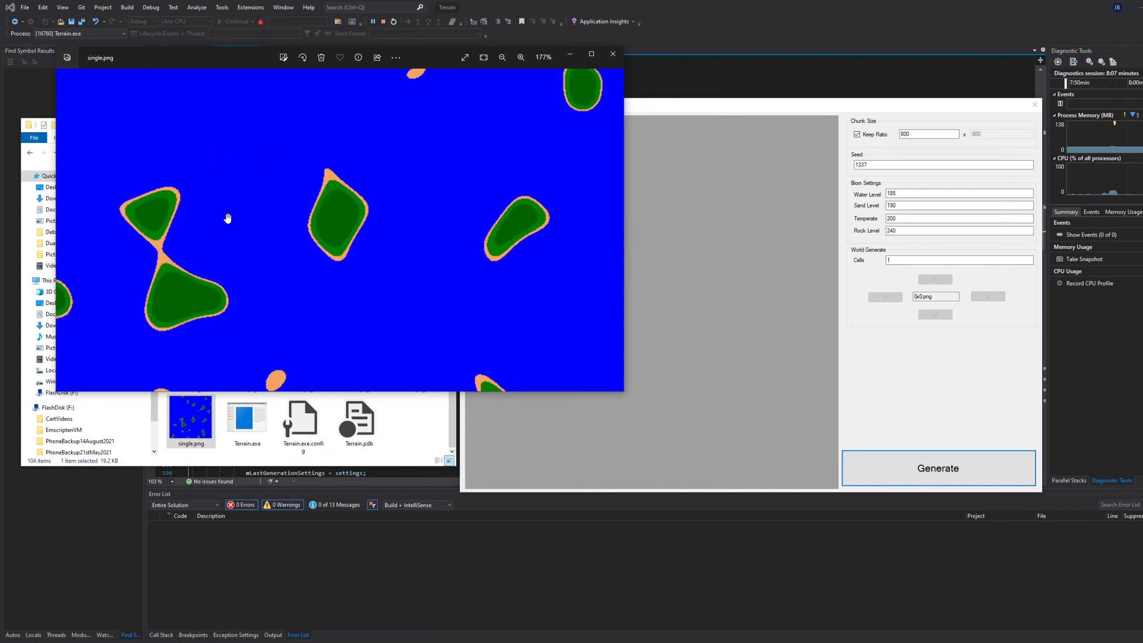
{"action": "left_click", "coordinate": [883, 219]}
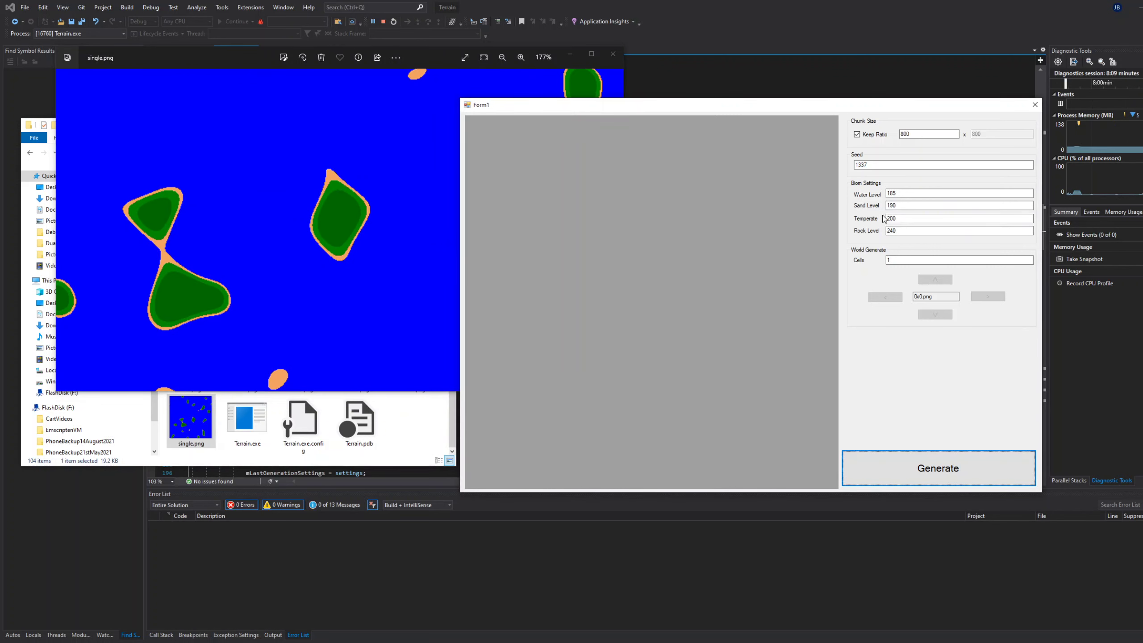
Step: Set Temperate to 215, regenerate, and reopen the new single.png map zoomed in
{"action": "double_click", "coordinate": [890, 219]}
{"action": "type", "text": "2"}
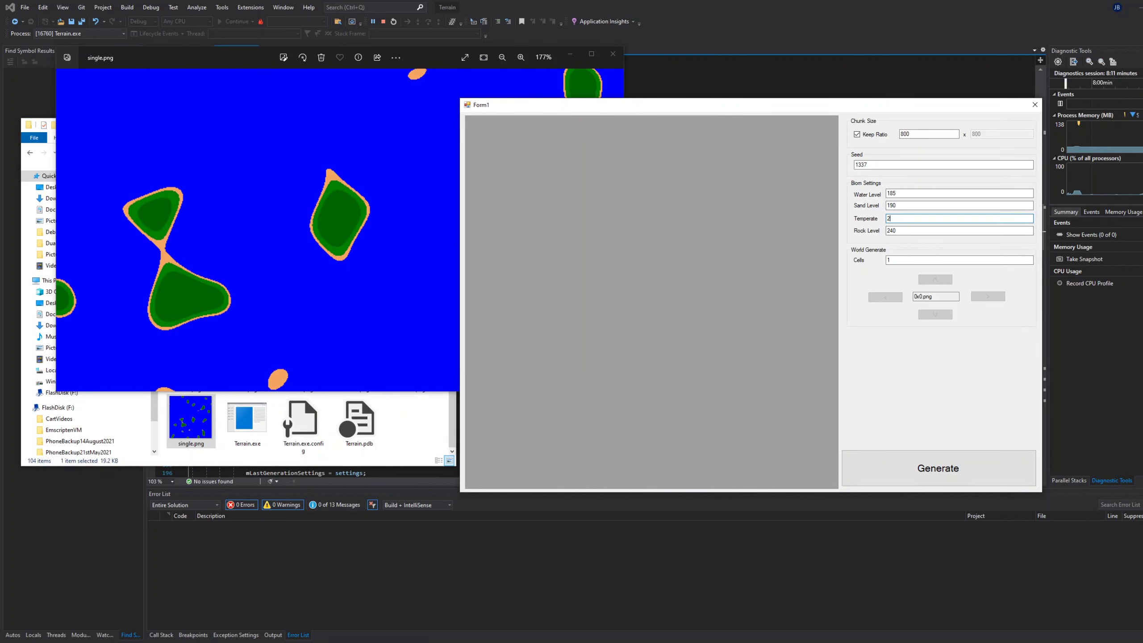
{"action": "type", "text": "15"}
{"action": "left_click", "coordinate": [935, 467]}
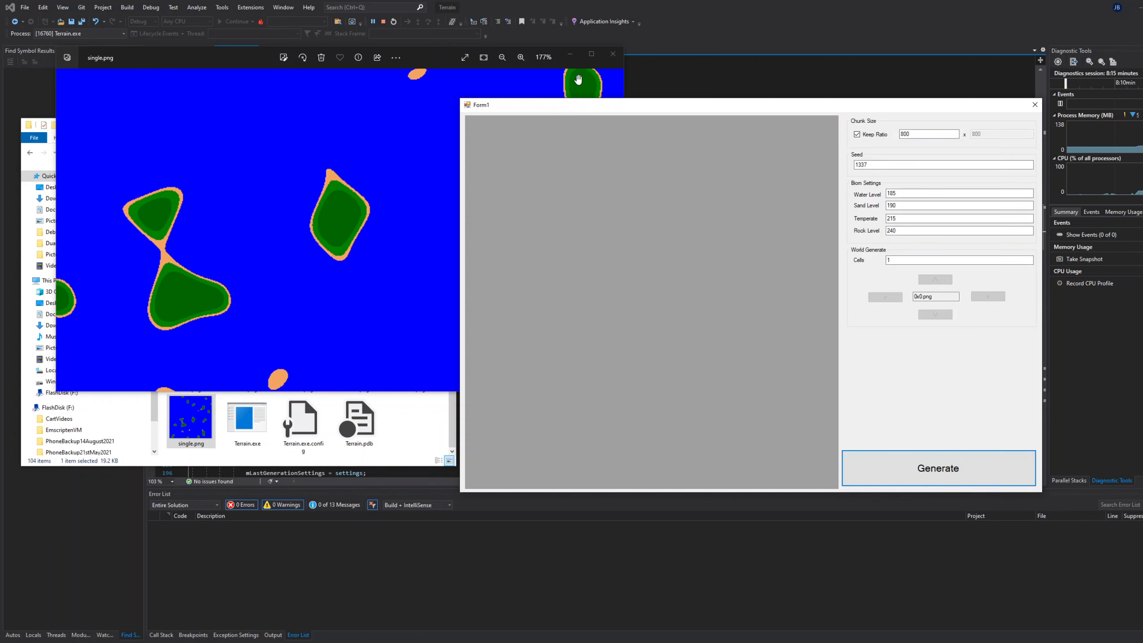
{"action": "left_click", "coordinate": [585, 57]}
{"action": "left_click", "coordinate": [613, 53]}
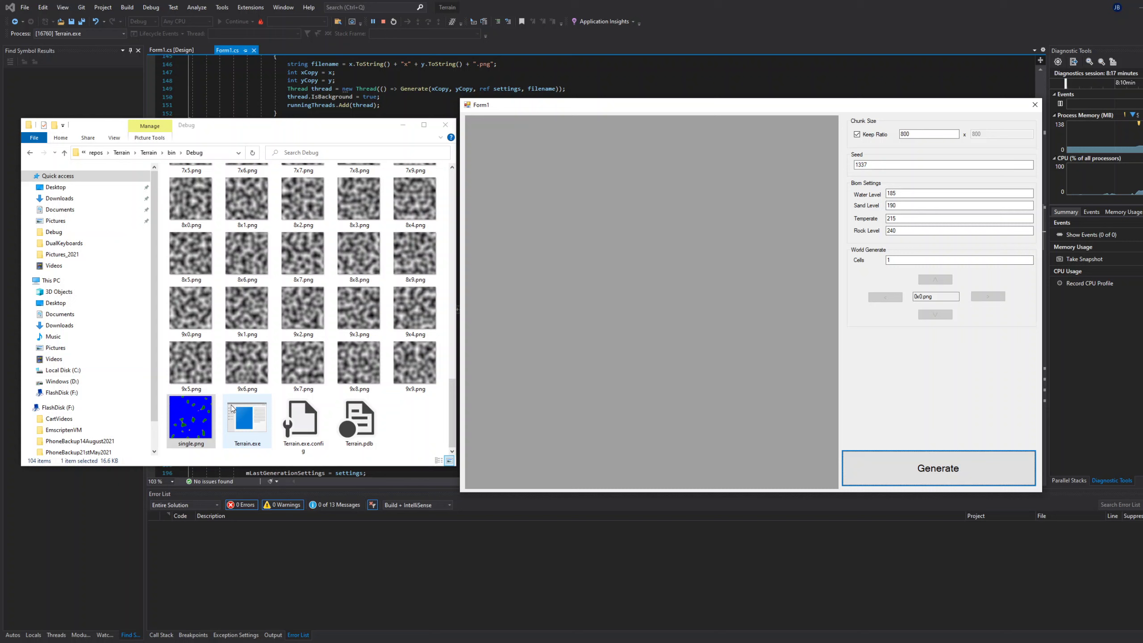
{"action": "double_click", "coordinate": [197, 421]}
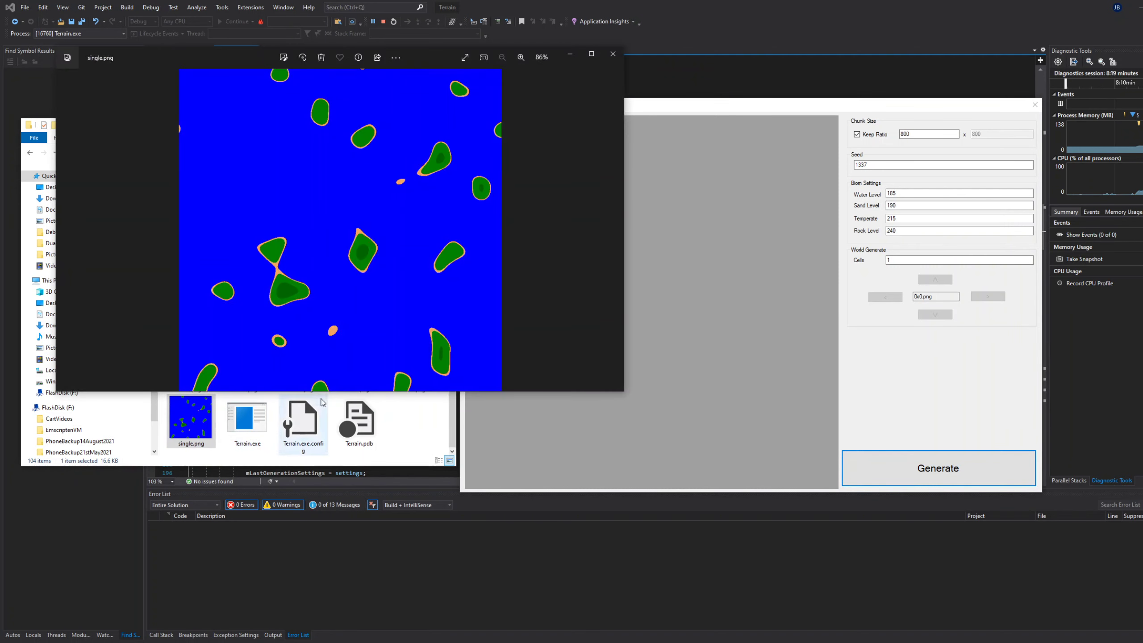
{"action": "scroll", "coordinate": [394, 206], "scroll_direction": "up", "scroll_amount": 3}
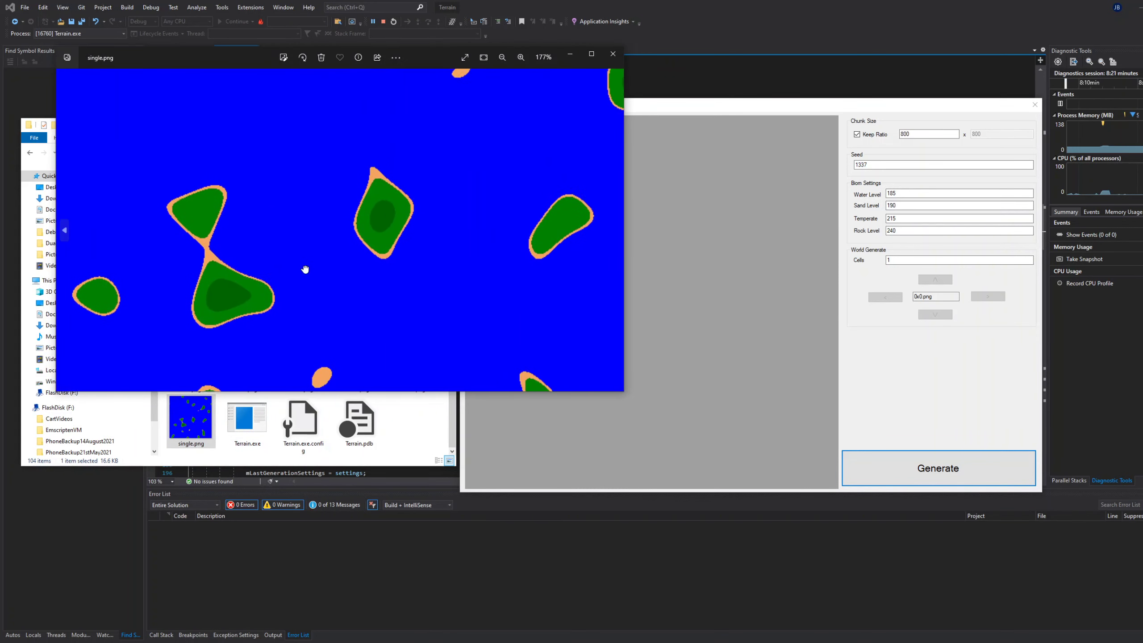
Step: Regenerate the single chunk again, reopen single.png and pan the zoomed map across the islands
{"action": "left_click", "coordinate": [906, 219]}
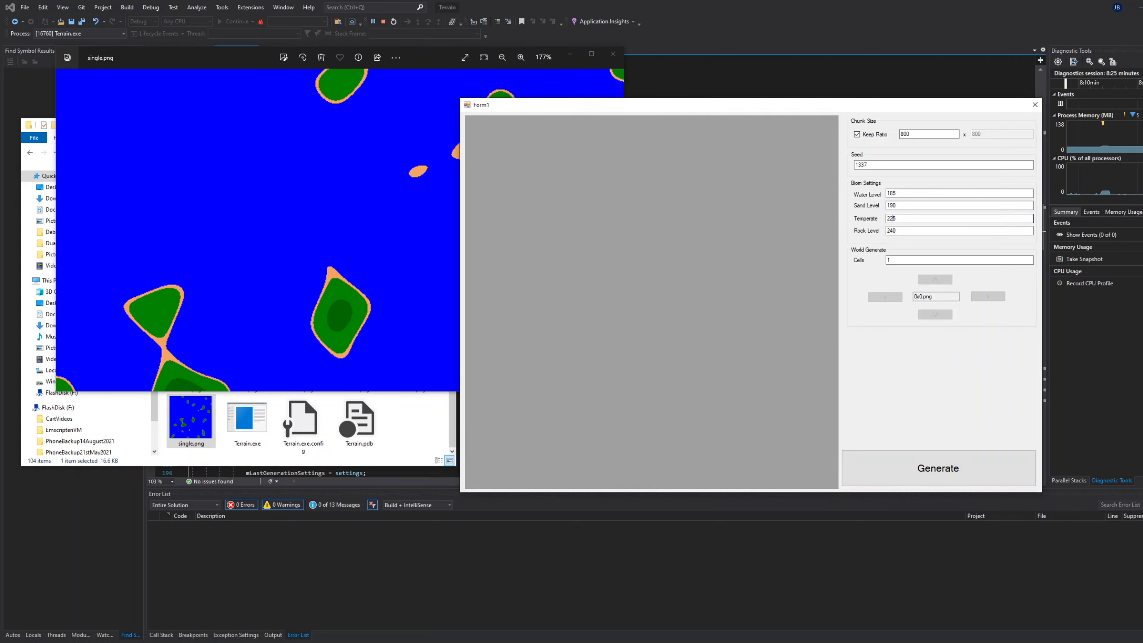
{"action": "left_click", "coordinate": [882, 462]}
{"action": "left_click", "coordinate": [618, 56]}
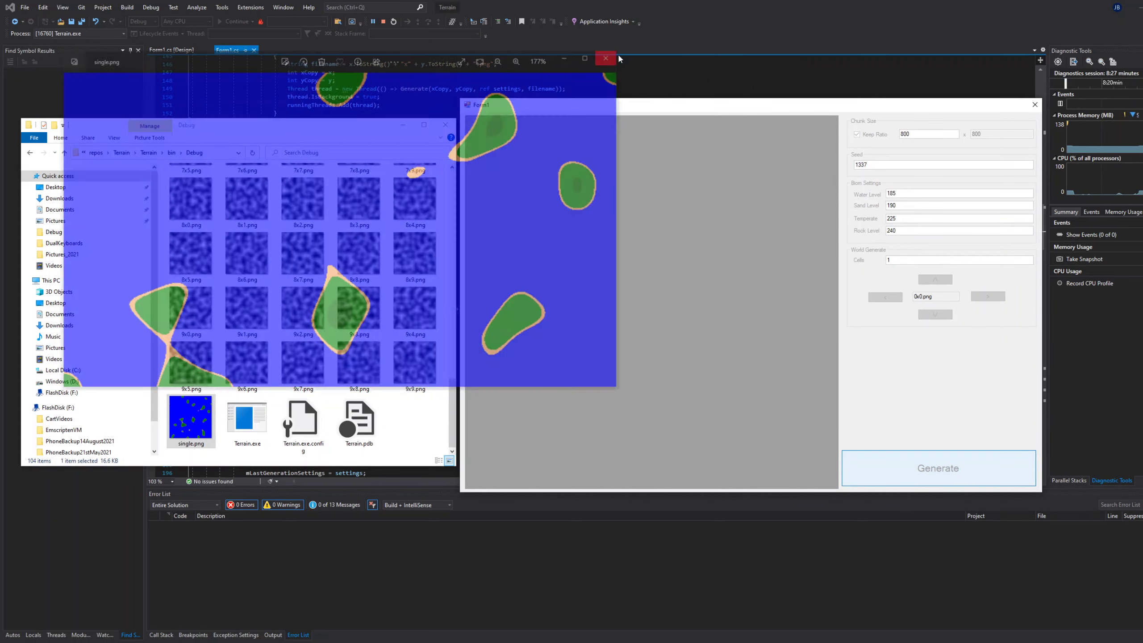
{"action": "double_click", "coordinate": [197, 429]}
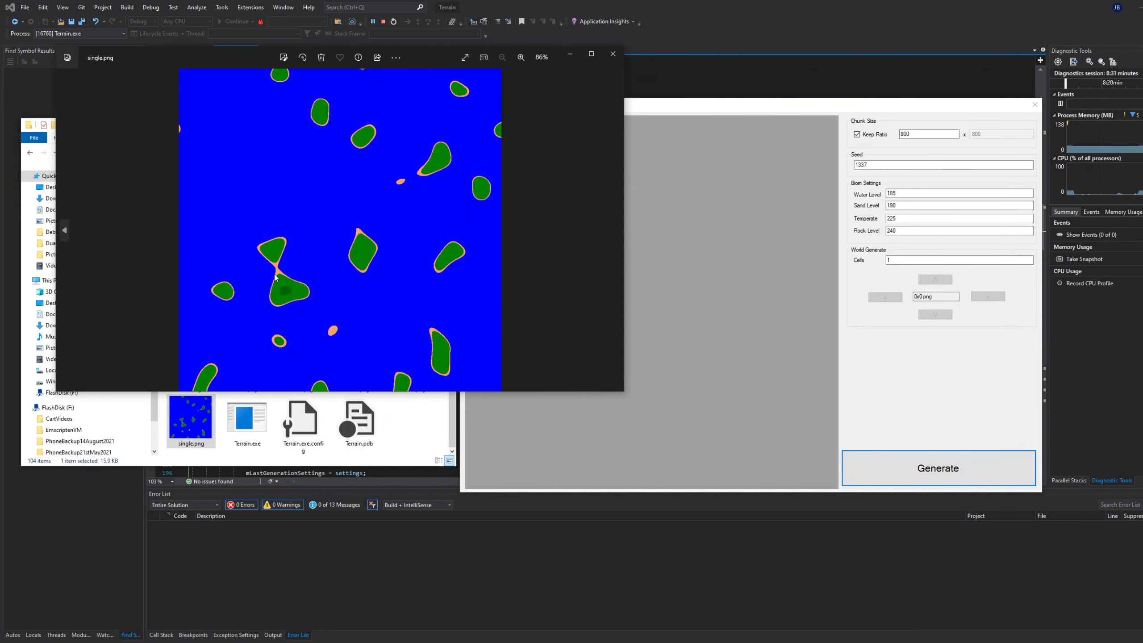
{"action": "scroll", "coordinate": [284, 279], "scroll_direction": "up", "scroll_amount": 3}
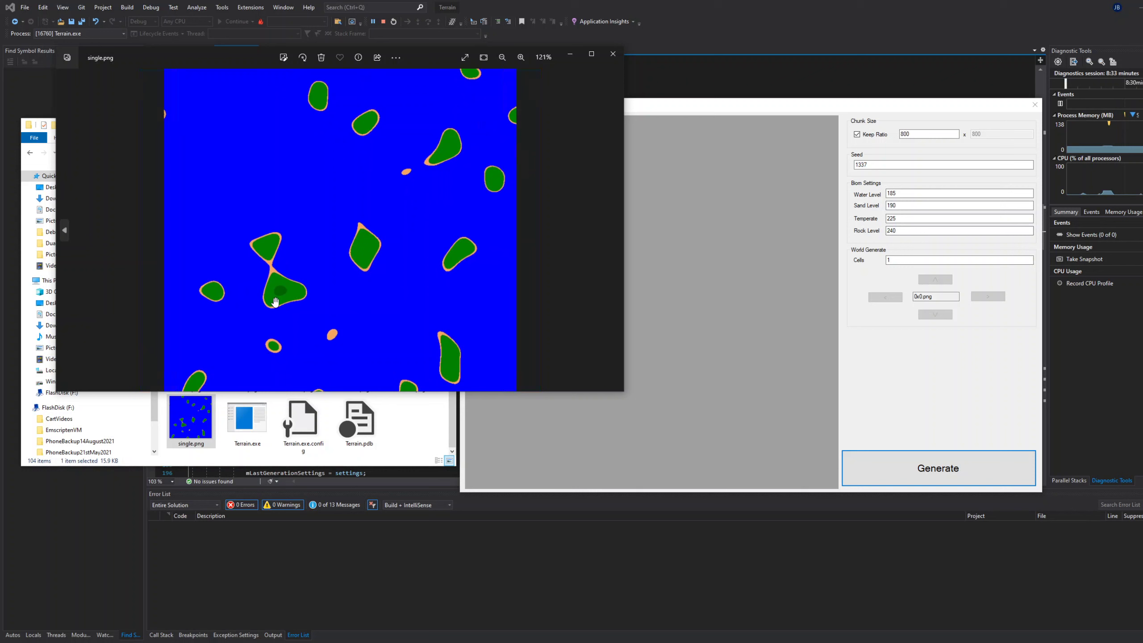
{"action": "left_click", "coordinate": [959, 218]}
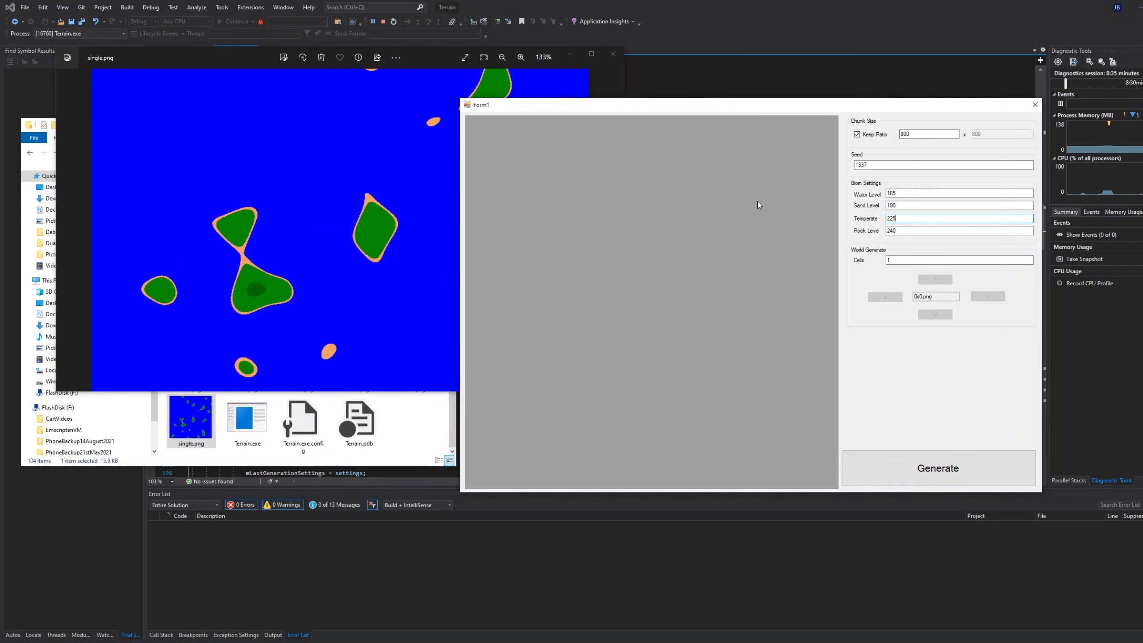
{"action": "left_click", "coordinate": [432, 176]}
{"action": "left_click_drag", "start_coordinate": [462, 168], "coordinate": [491, 316]}
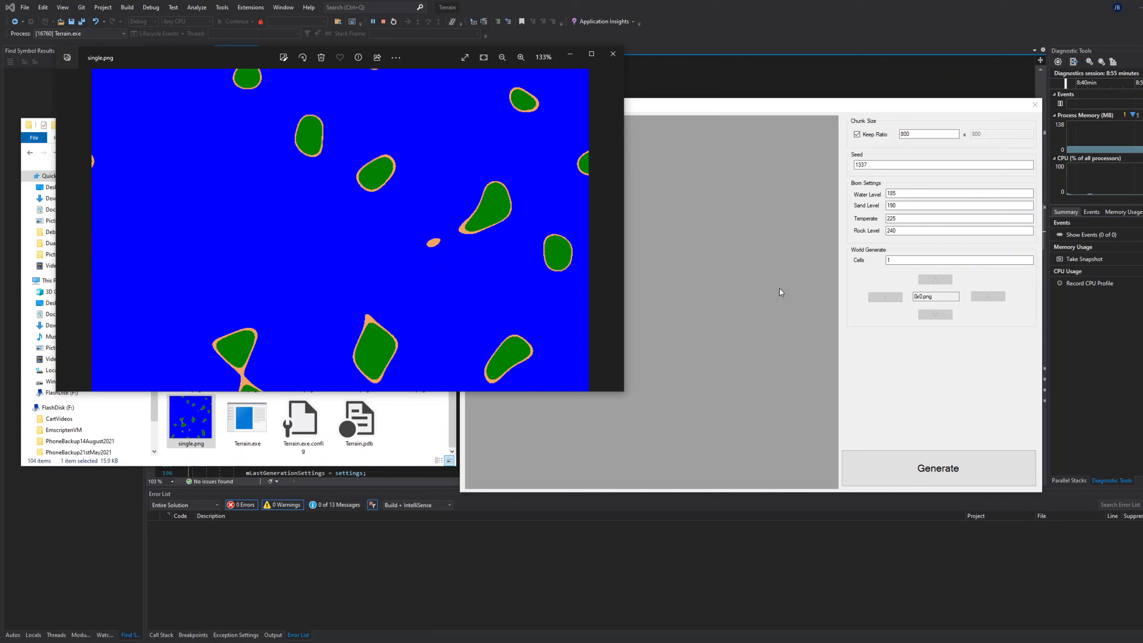
Step: Change Cells to 10, generate the 10x10 world, and watch chunk PNGs appear in Debug
{"action": "left_click", "coordinate": [897, 261]}
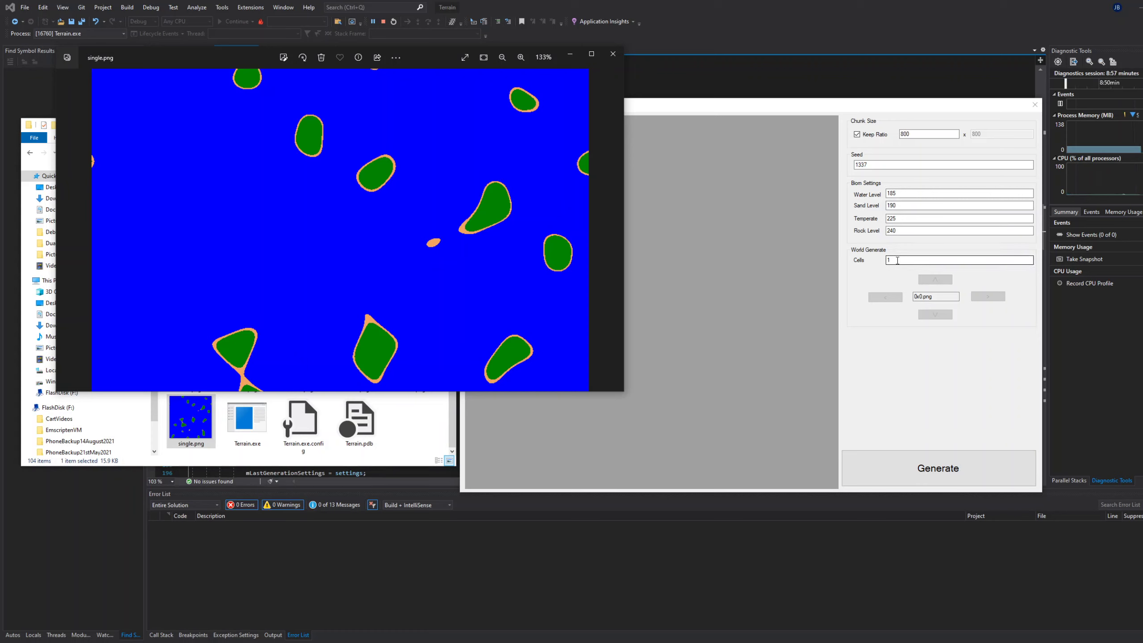
{"action": "left_click", "coordinate": [897, 260]}
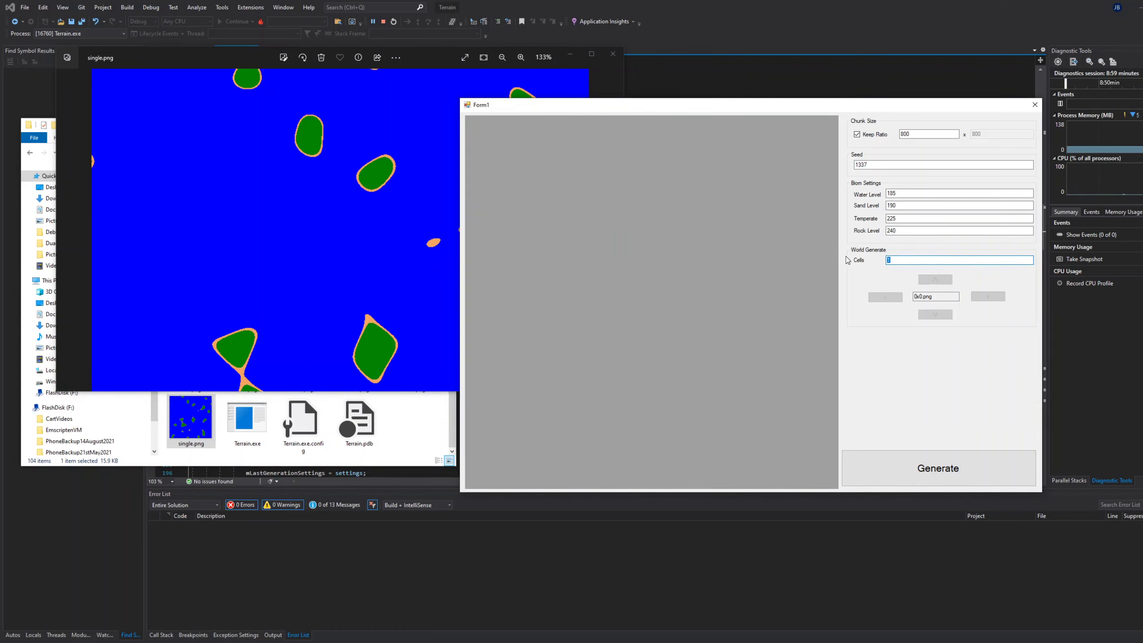
{"action": "type", "text": "0"}
{"action": "left_click", "coordinate": [920, 477]}
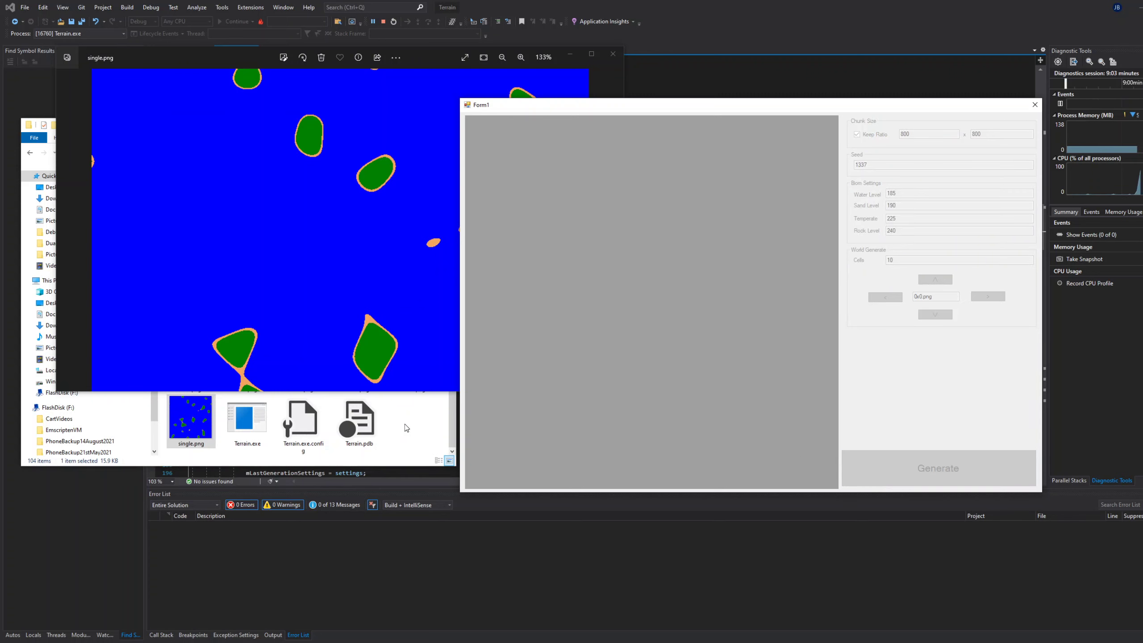
{"action": "left_click", "coordinate": [405, 424]}
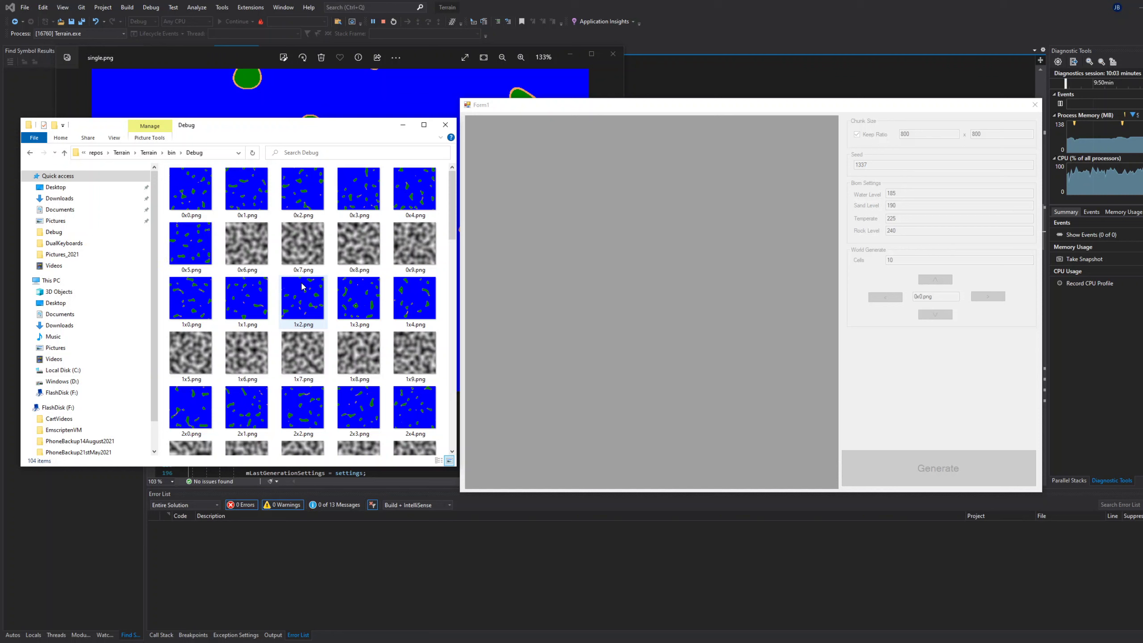
{"action": "left_click", "coordinate": [753, 308]}
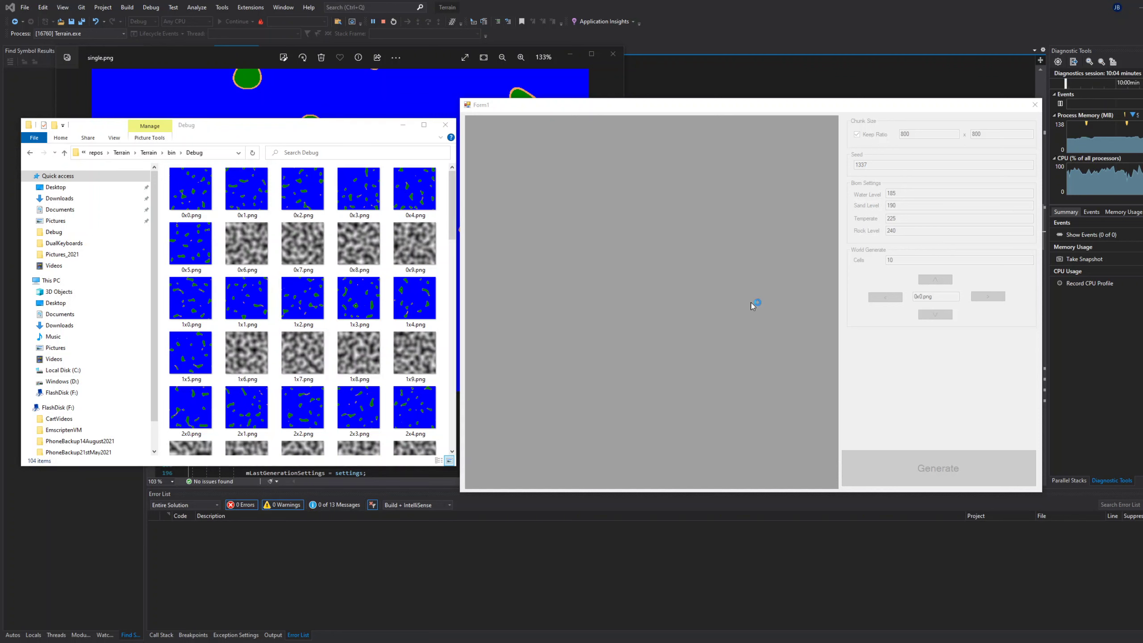
{"action": "key", "text": "ctrl+shift+Escape"}
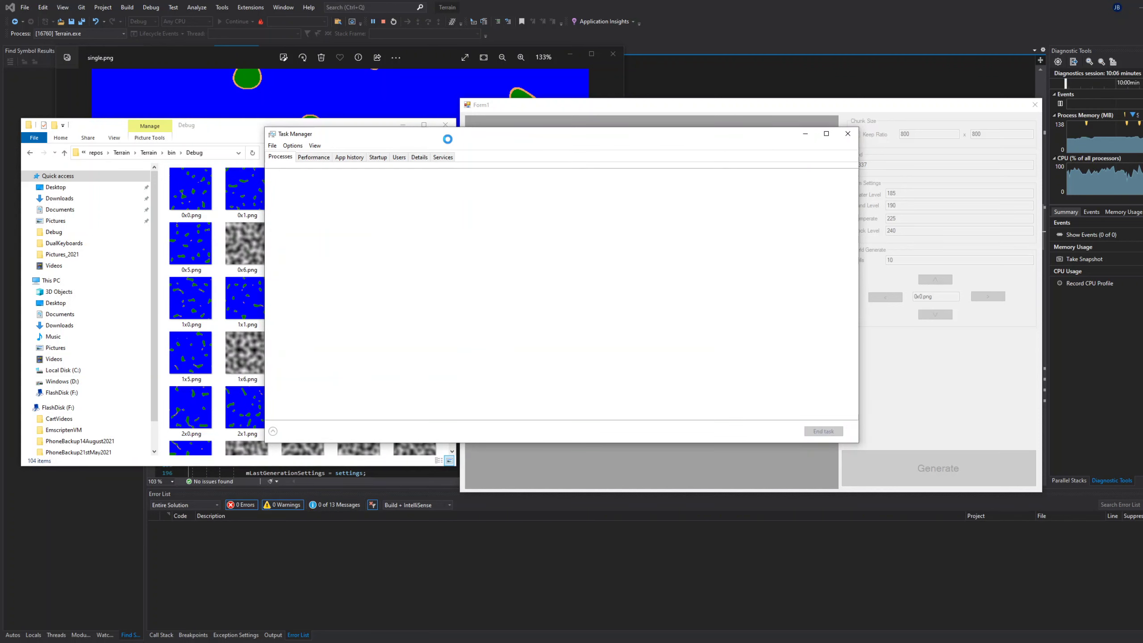
{"action": "left_click", "coordinate": [314, 157]}
{"action": "left_click_drag", "start_coordinate": [391, 141], "coordinate": [620, 107]}
{"action": "left_click", "coordinate": [537, 149]}
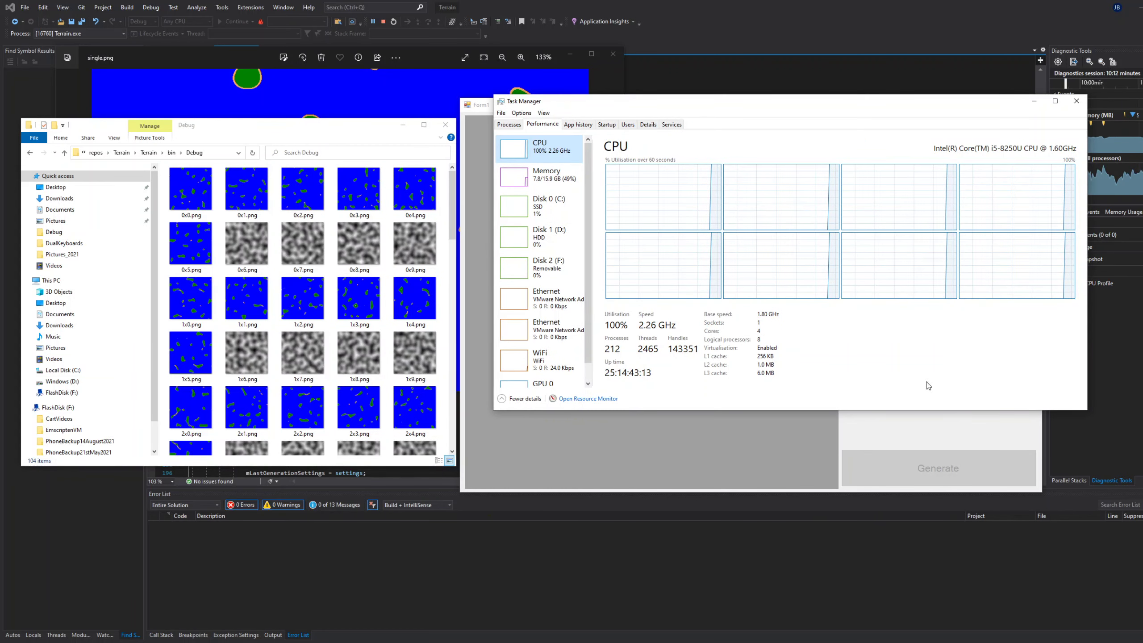
{"action": "left_click", "coordinate": [1072, 103]}
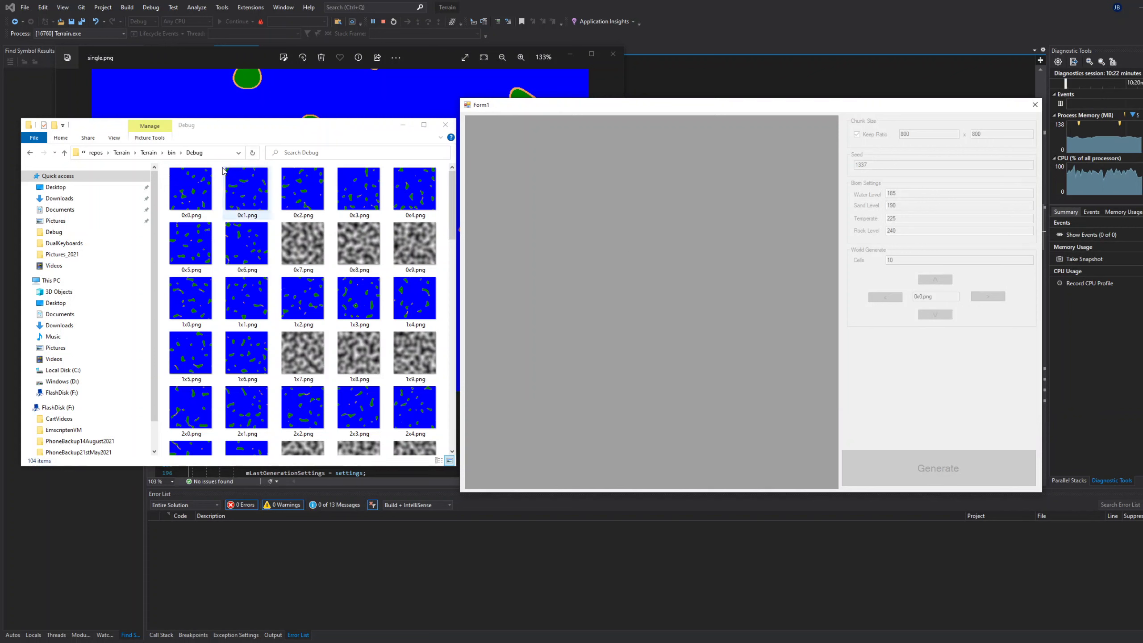
Step: Inspect chunks 0x0.png and 0x1.png in Photos, then put the viewer away
{"action": "double_click", "coordinate": [212, 178]}
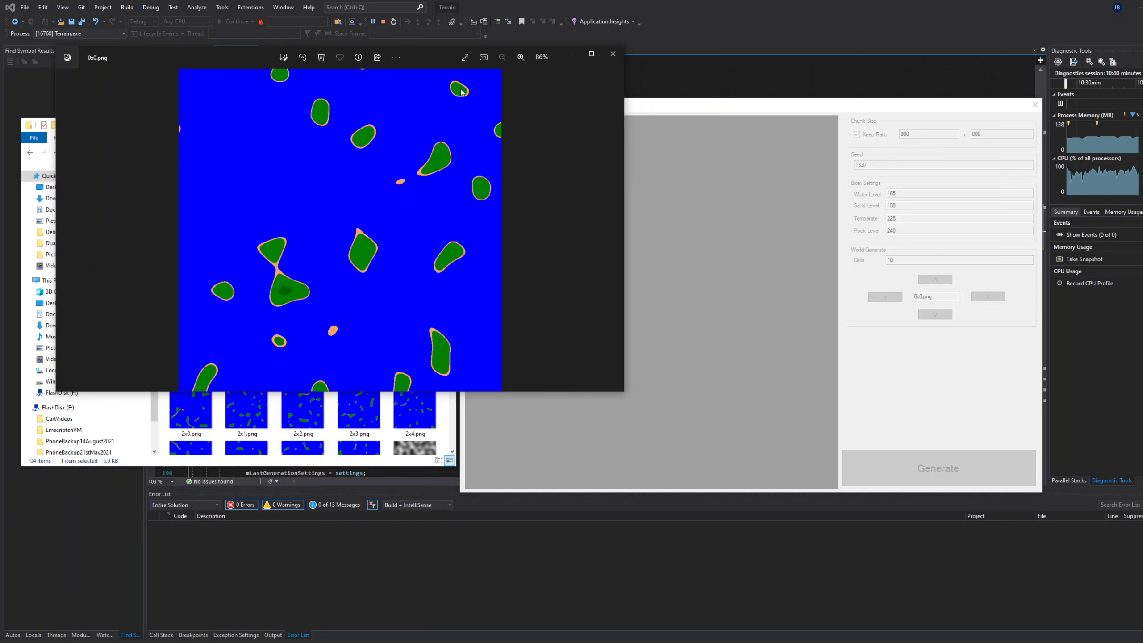
{"action": "key", "text": "alt+F4"}
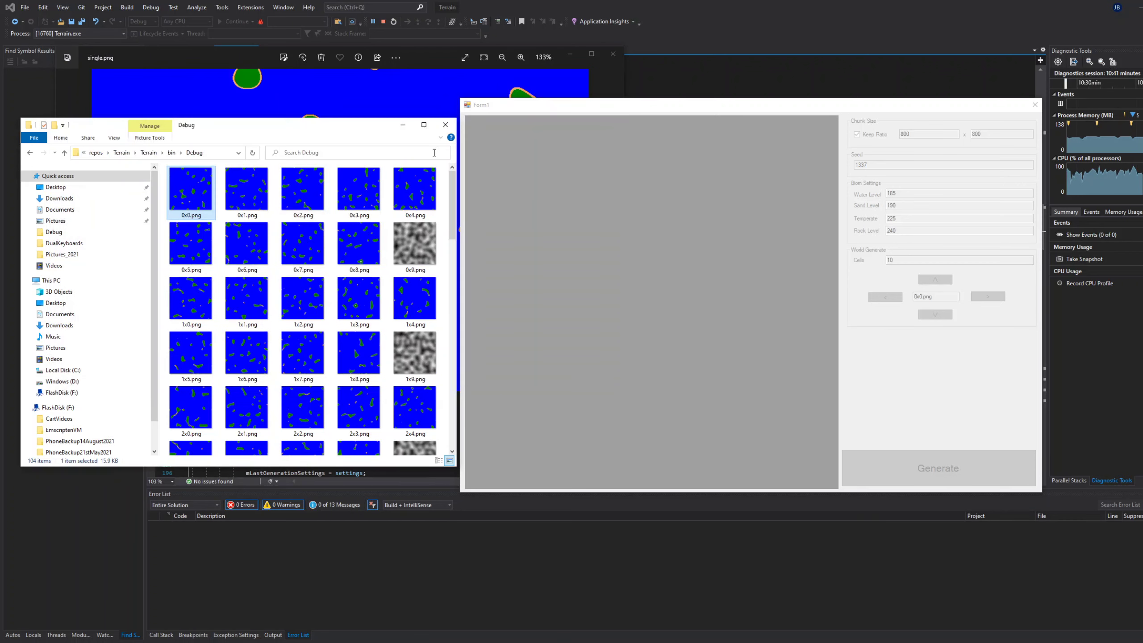
{"action": "left_click", "coordinate": [250, 202]}
{"action": "double_click", "coordinate": [250, 201]}
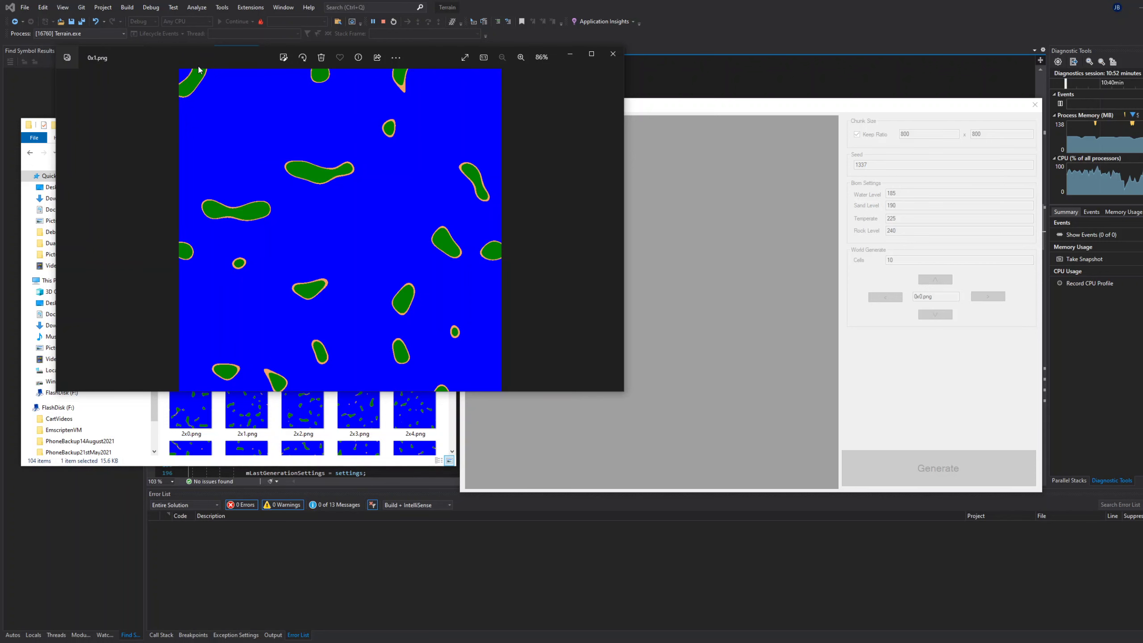
{"action": "left_click", "coordinate": [570, 54]}
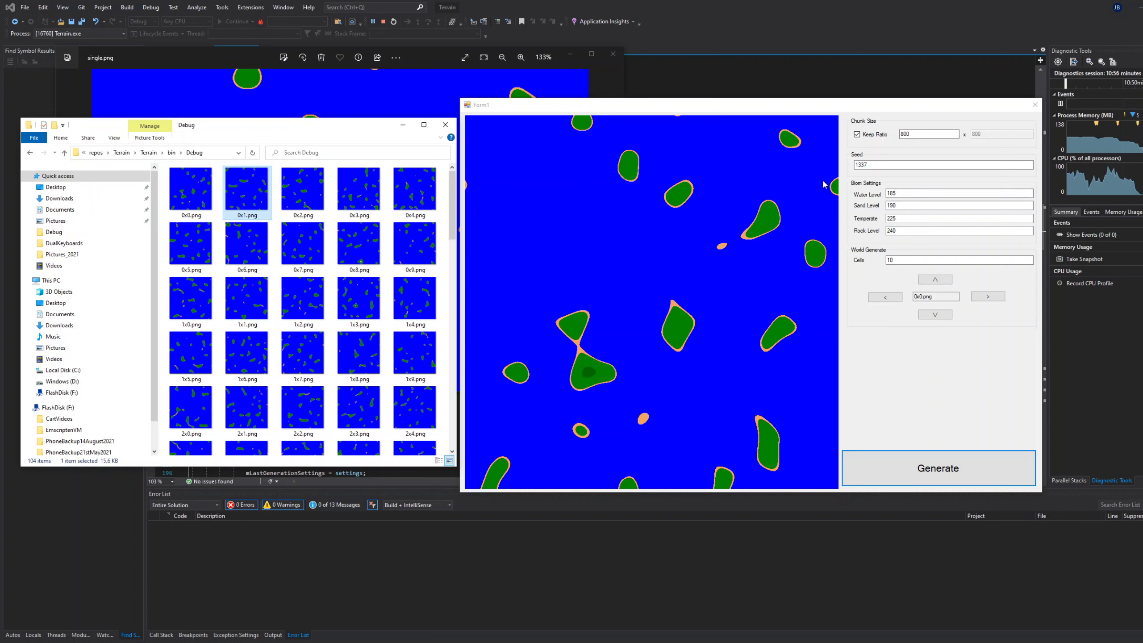
Step: Browse the top row of chunks from 0x0.png to 9x0.png in the terrain form
{"action": "left_click", "coordinate": [988, 296]}
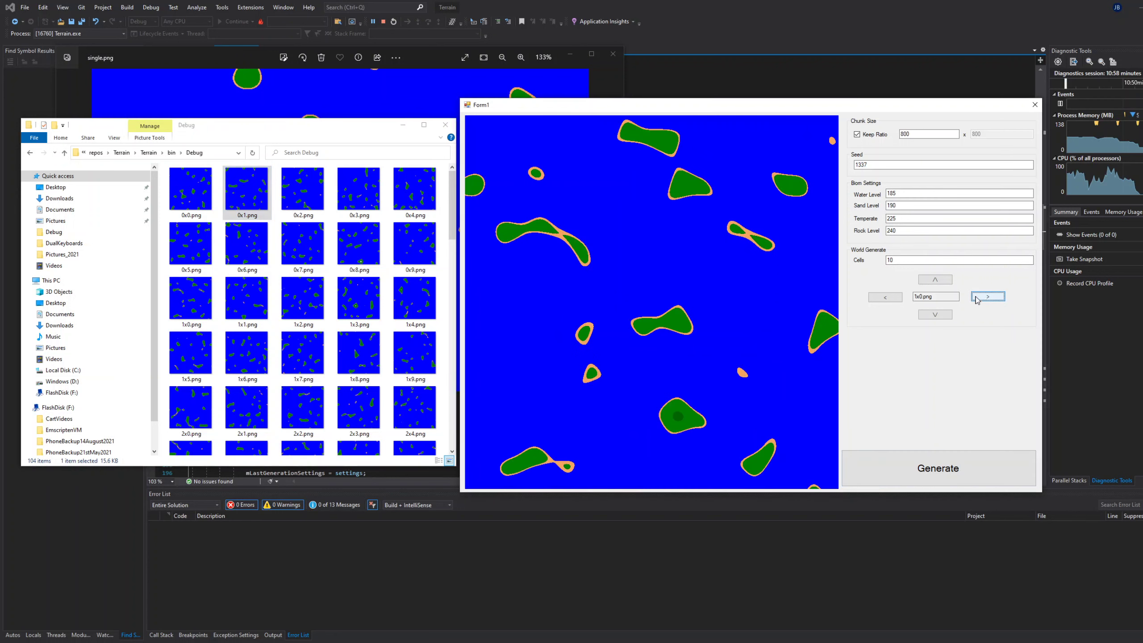
{"action": "left_click", "coordinate": [885, 298]}
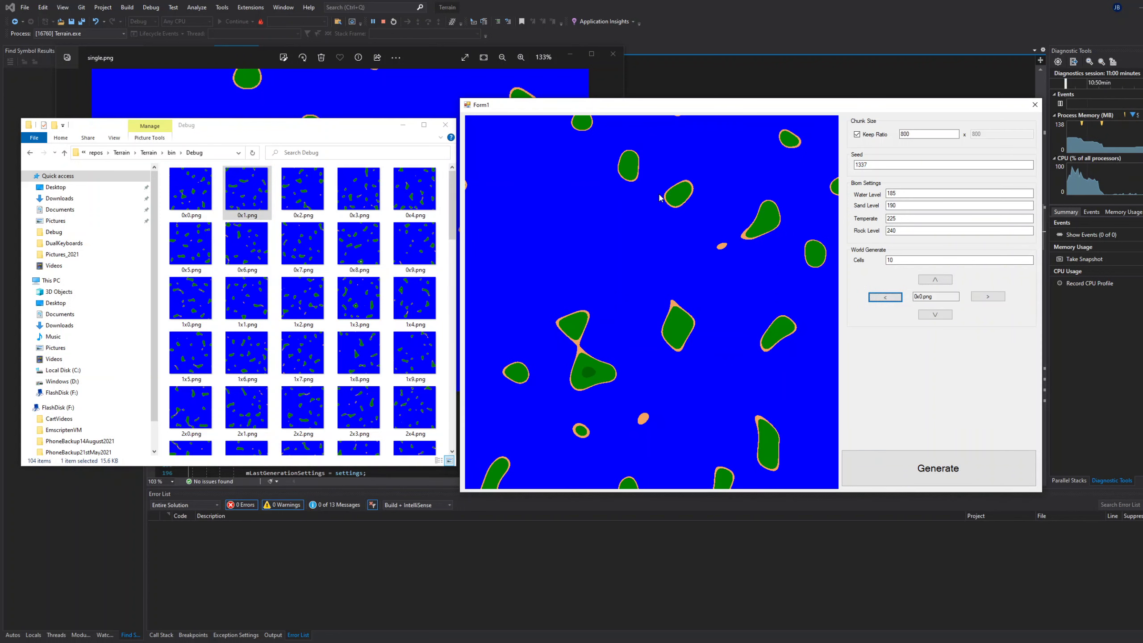
{"action": "left_click", "coordinate": [987, 297]}
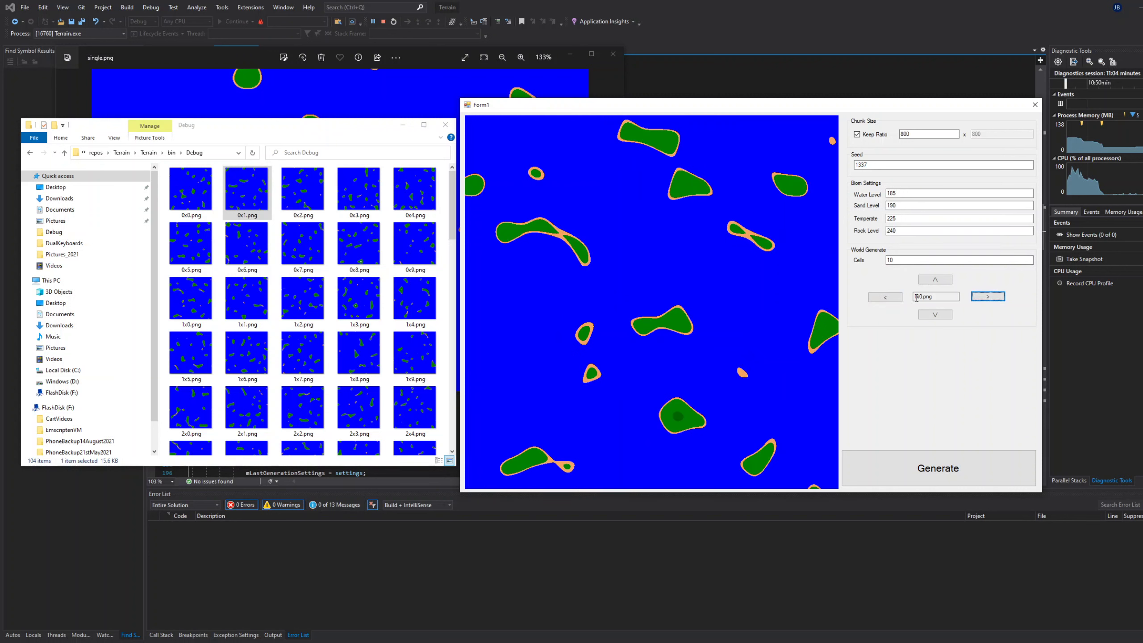
{"action": "left_click", "coordinate": [976, 298]}
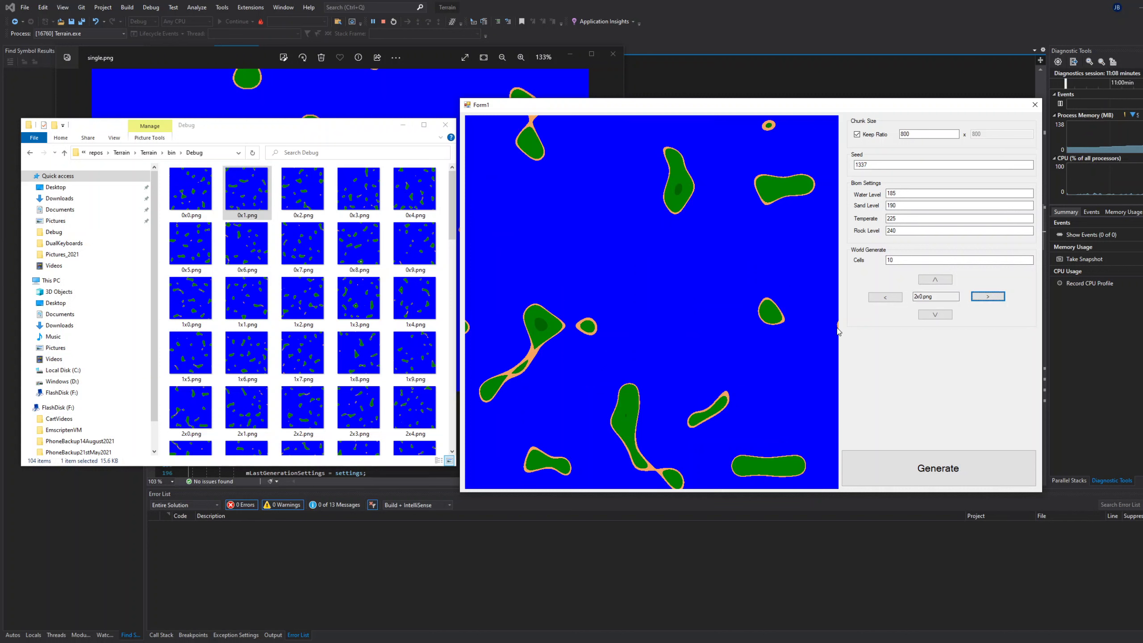
{"action": "left_click", "coordinate": [988, 297]}
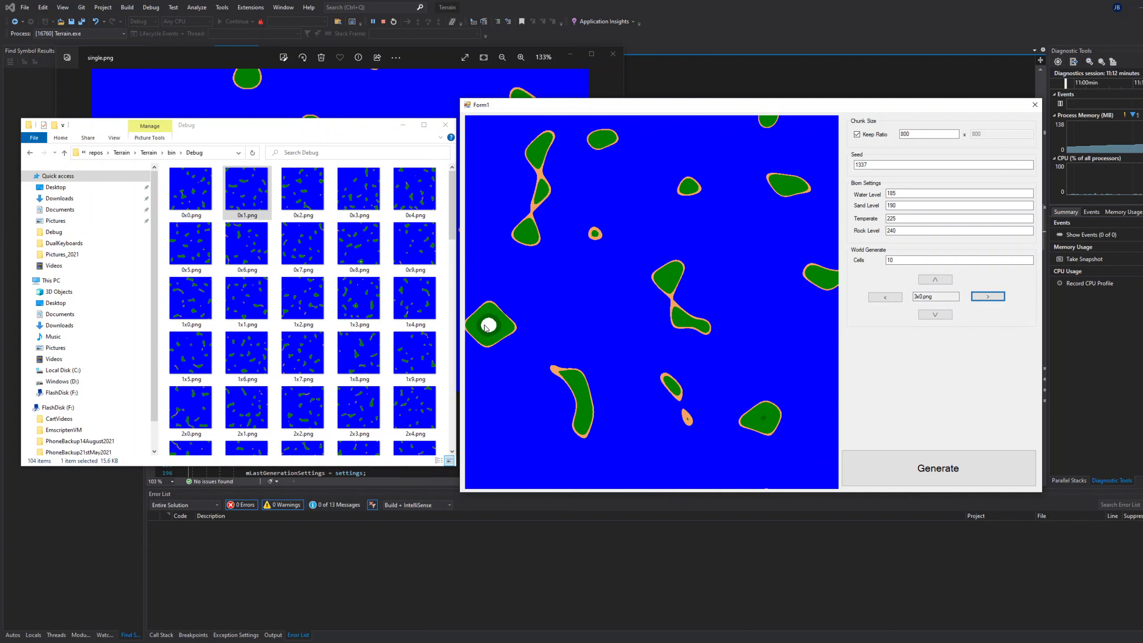
{"action": "key", "text": "Return"}
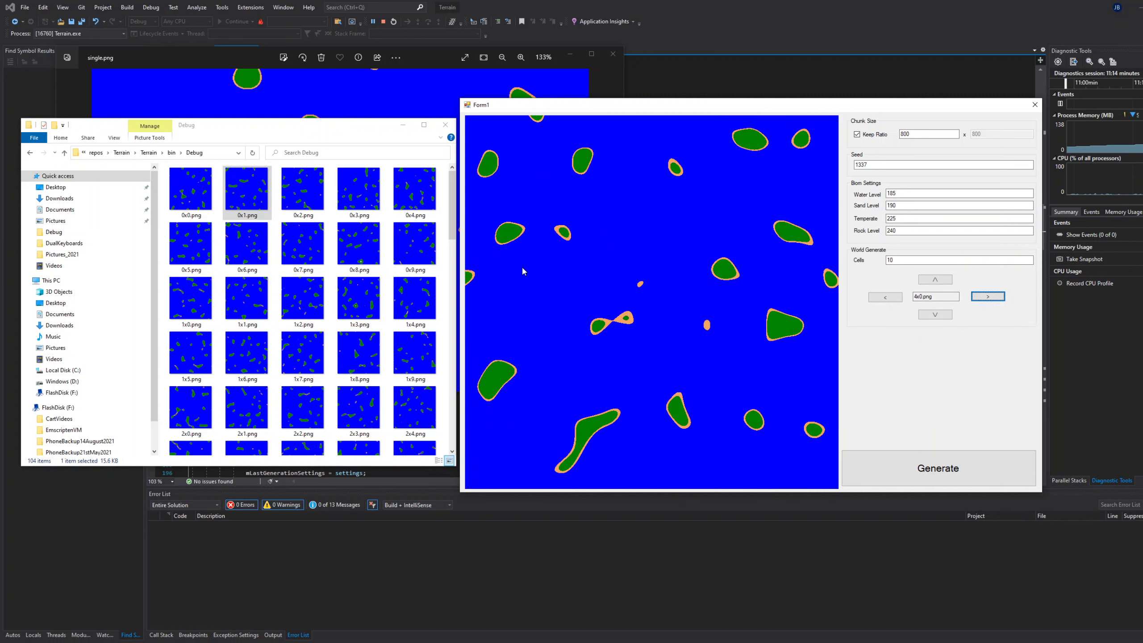
{"action": "left_click", "coordinate": [993, 297]}
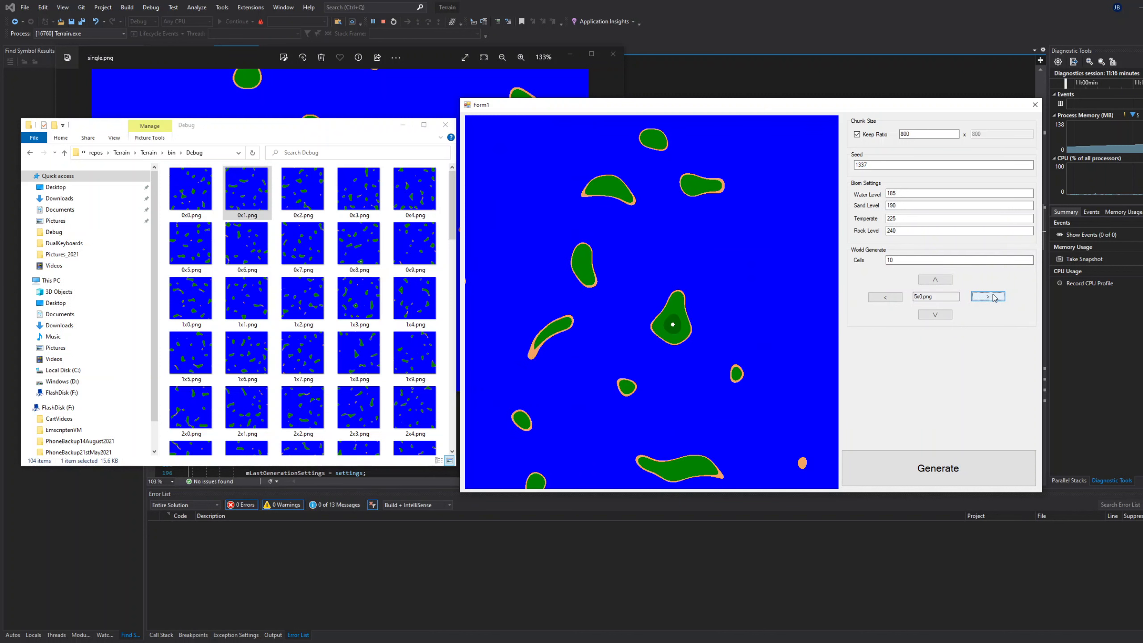
{"action": "left_click", "coordinate": [993, 297]}
{"action": "left_click", "coordinate": [881, 299]}
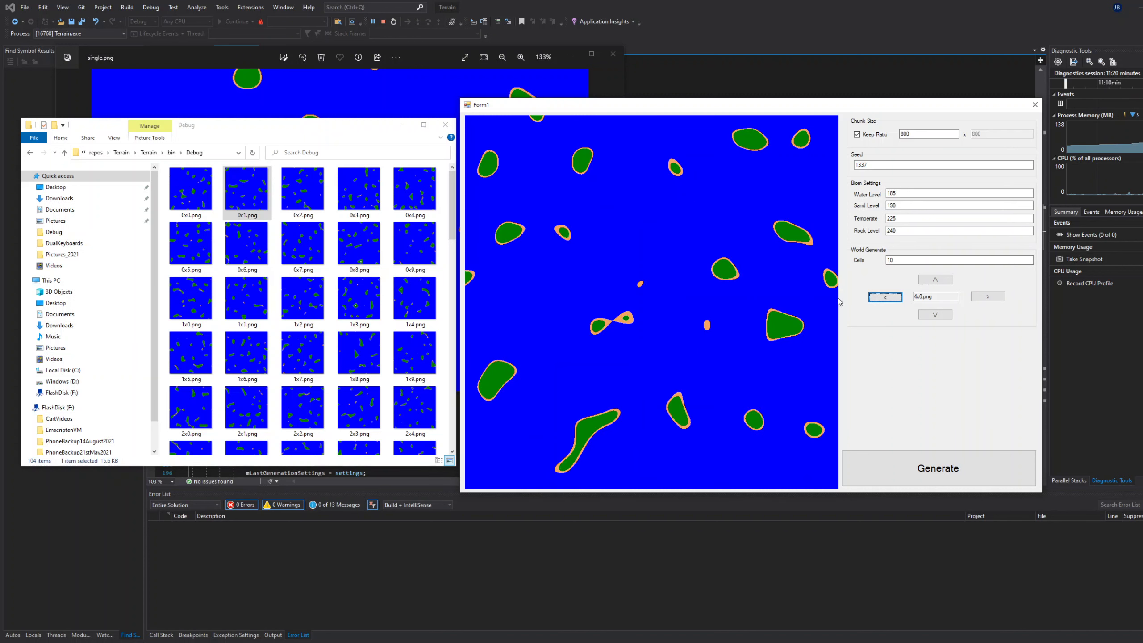
{"action": "left_click", "coordinate": [987, 297]}
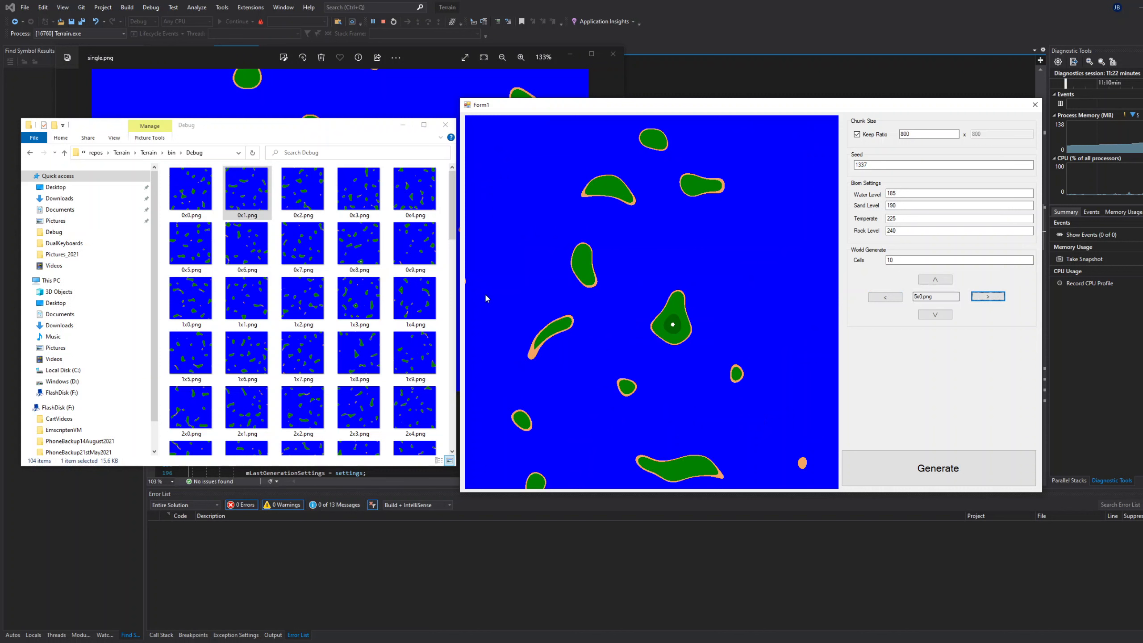
{"action": "left_click", "coordinate": [987, 296]}
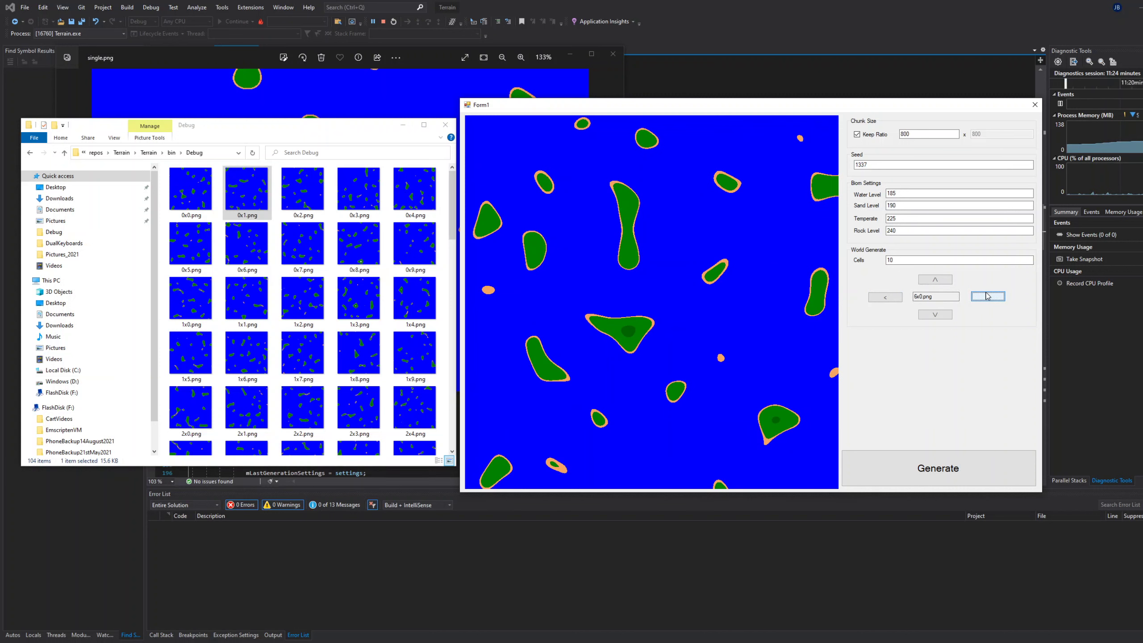
{"action": "left_click", "coordinate": [988, 296]}
{"action": "left_click", "coordinate": [989, 297]}
{"action": "left_click", "coordinate": [989, 298]}
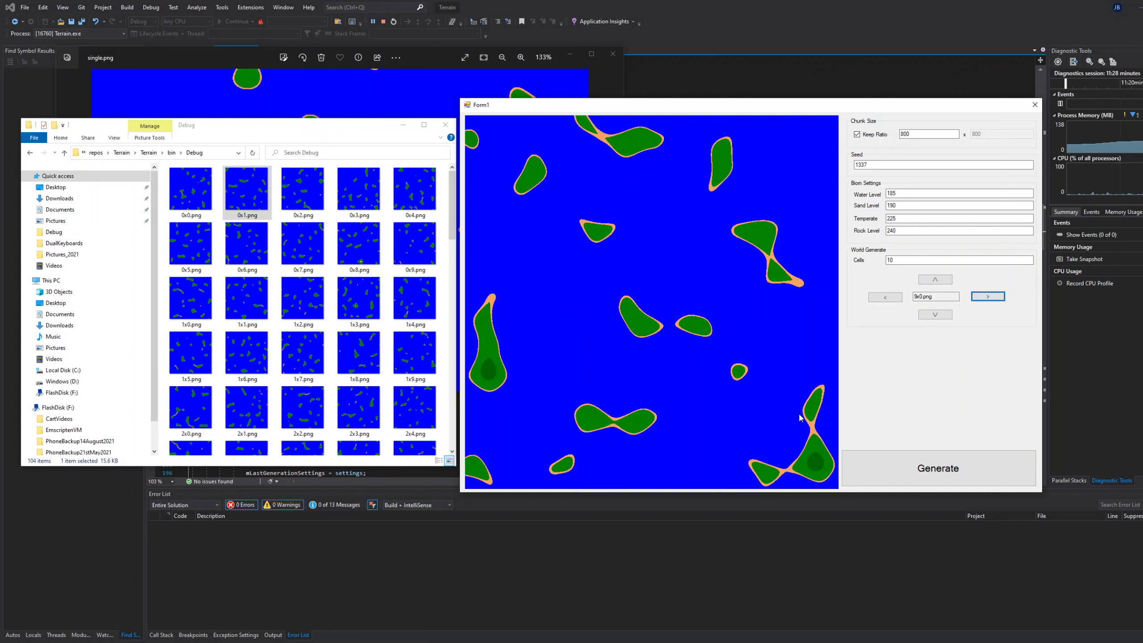
Step: Walk down to corner chunk 9x9.png, left along the bottom row, and up back to 0x0.png
{"action": "left_click", "coordinate": [944, 318]}
{"action": "left_click", "coordinate": [943, 318]}
{"action": "left_click", "coordinate": [944, 318]}
{"action": "left_click", "coordinate": [944, 318]}
{"action": "left_click", "coordinate": [944, 318]}
{"action": "left_click", "coordinate": [944, 318]}
{"action": "left_click", "coordinate": [943, 318]}
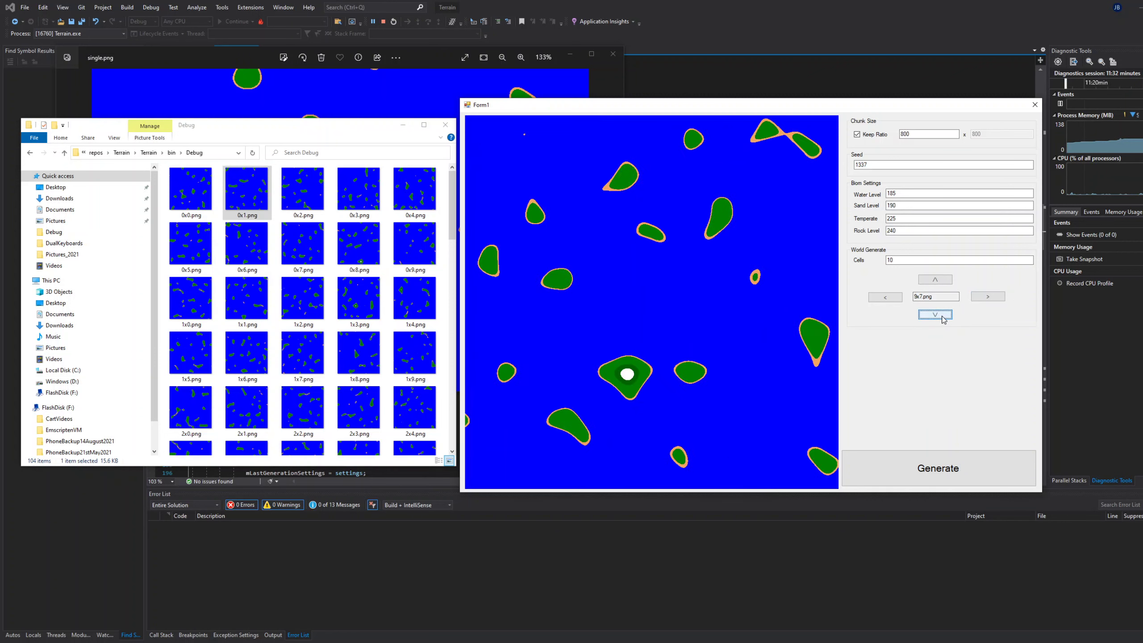
{"action": "left_click", "coordinate": [944, 318]}
{"action": "left_click", "coordinate": [944, 318]}
{"action": "left_click", "coordinate": [885, 300]}
{"action": "left_click", "coordinate": [886, 299]}
{"action": "left_click", "coordinate": [886, 299]}
{"action": "left_click", "coordinate": [886, 299]}
{"action": "left_click", "coordinate": [886, 299]}
{"action": "left_click", "coordinate": [886, 300]}
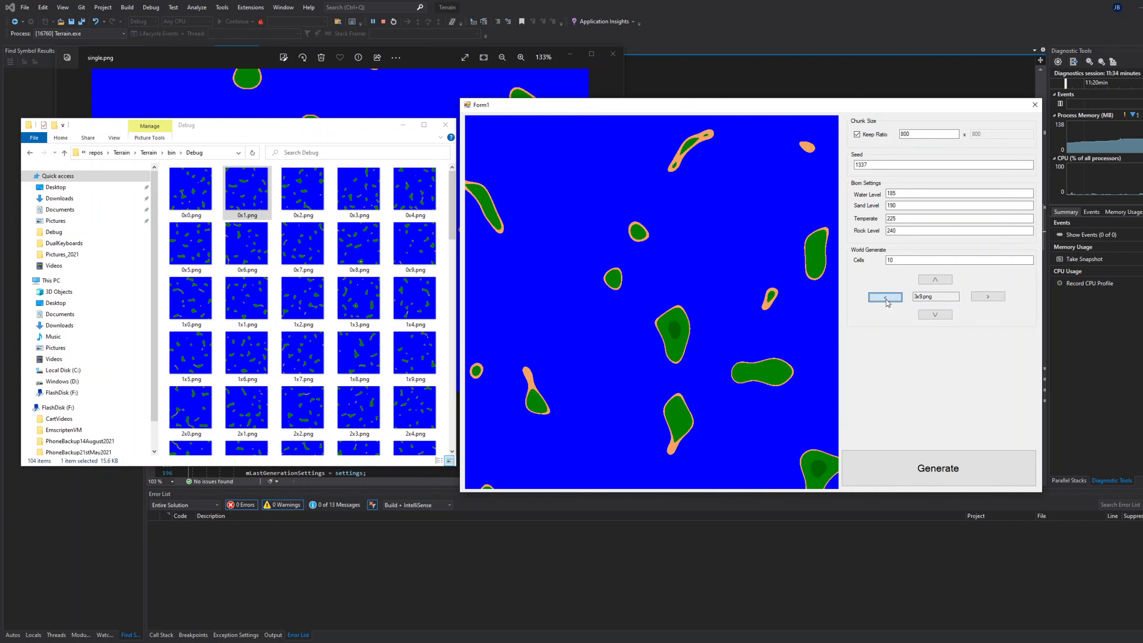
{"action": "left_click", "coordinate": [886, 299]}
{"action": "left_click", "coordinate": [885, 299]}
{"action": "left_click", "coordinate": [936, 279]}
{"action": "left_click", "coordinate": [935, 279]}
{"action": "left_click", "coordinate": [935, 279]}
{"action": "left_click", "coordinate": [936, 279]}
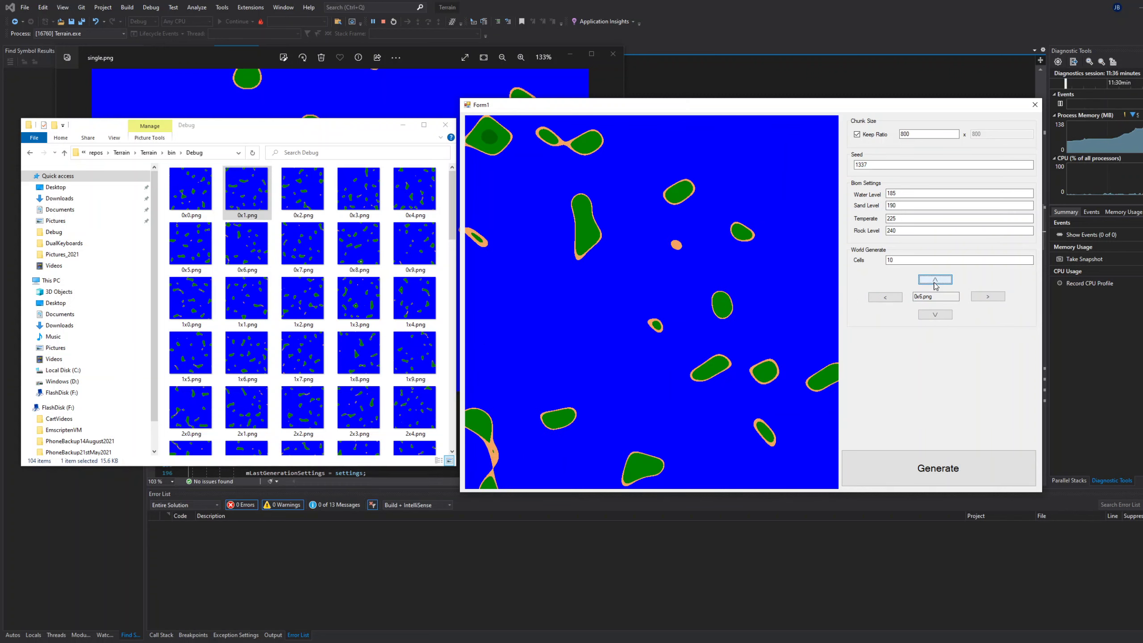
{"action": "left_click", "coordinate": [935, 280]}
{"action": "left_click", "coordinate": [936, 279]}
{"action": "left_click", "coordinate": [936, 280]}
{"action": "left_click", "coordinate": [935, 280]}
{"action": "left_click", "coordinate": [936, 280]}
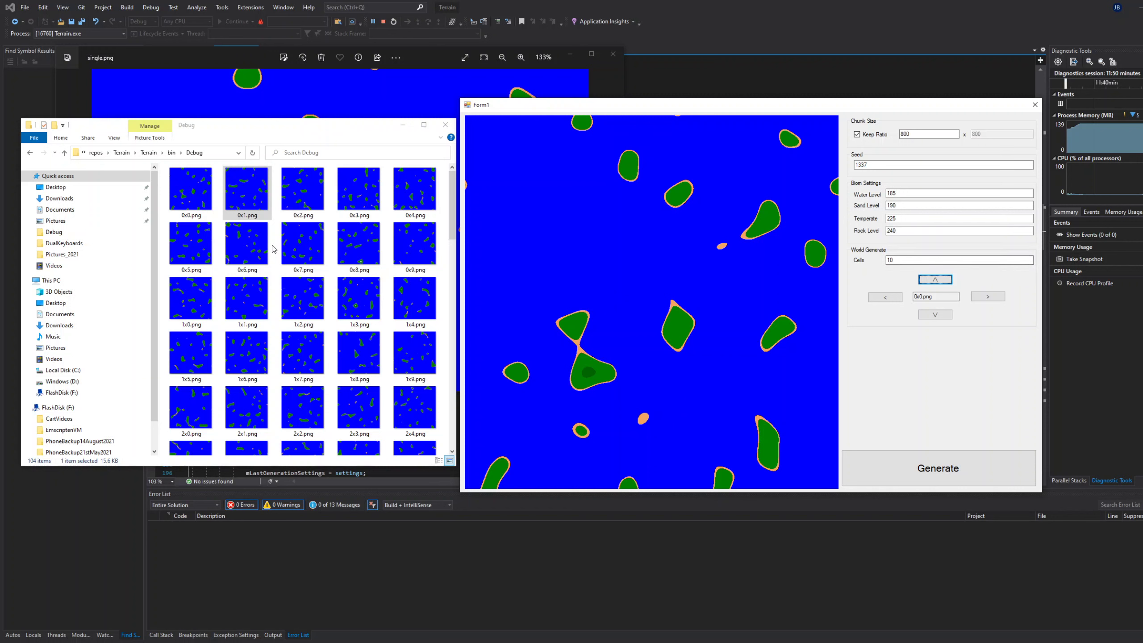
{"action": "left_click", "coordinate": [278, 253]}
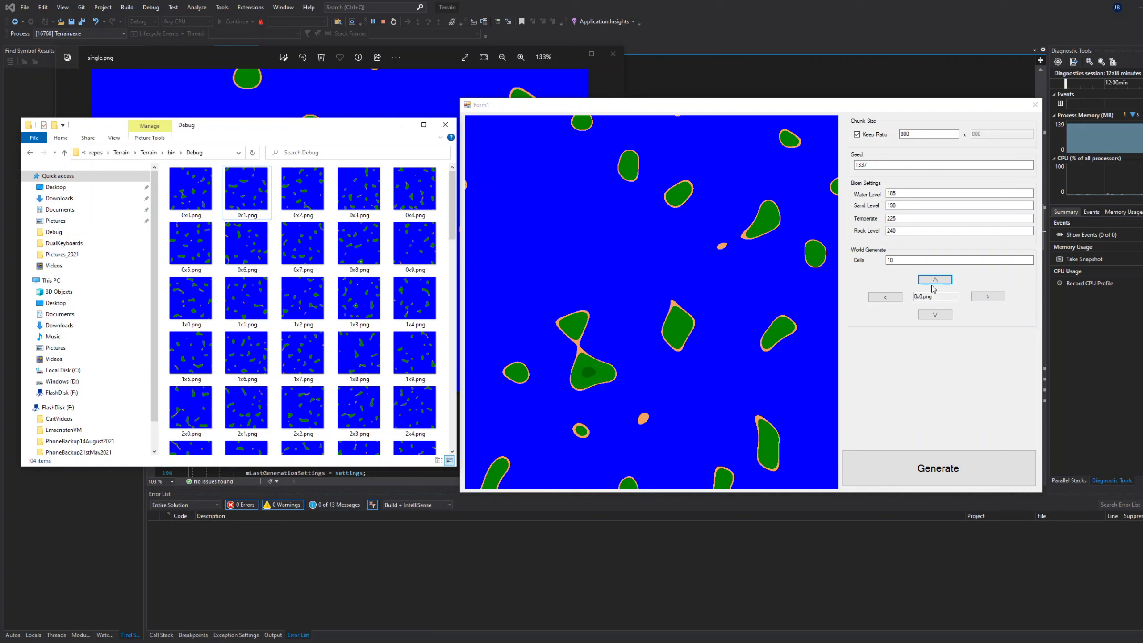
Step: Browse down, right and up through neighbouring chunks, ending at chunk 5x3.png
{"action": "left_click", "coordinate": [935, 314]}
{"action": "left_click", "coordinate": [935, 315]}
{"action": "left_click", "coordinate": [934, 314]}
{"action": "left_click", "coordinate": [934, 314]}
{"action": "left_click", "coordinate": [934, 314]}
{"action": "left_click", "coordinate": [934, 314]}
{"action": "left_click", "coordinate": [934, 314]}
{"action": "left_click", "coordinate": [934, 314]}
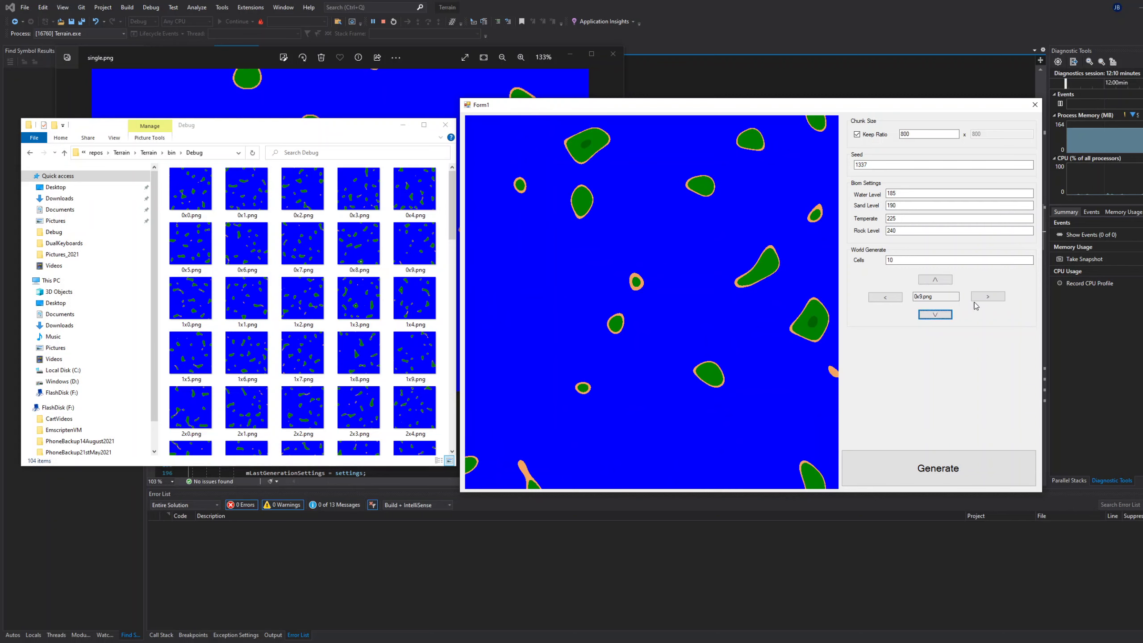
{"action": "left_click", "coordinate": [977, 300]}
{"action": "left_click", "coordinate": [977, 300]}
{"action": "left_click", "coordinate": [977, 300]}
{"action": "left_click", "coordinate": [977, 300]}
{"action": "left_click", "coordinate": [920, 279]}
{"action": "left_click", "coordinate": [920, 279]}
{"action": "left_click", "coordinate": [920, 279]}
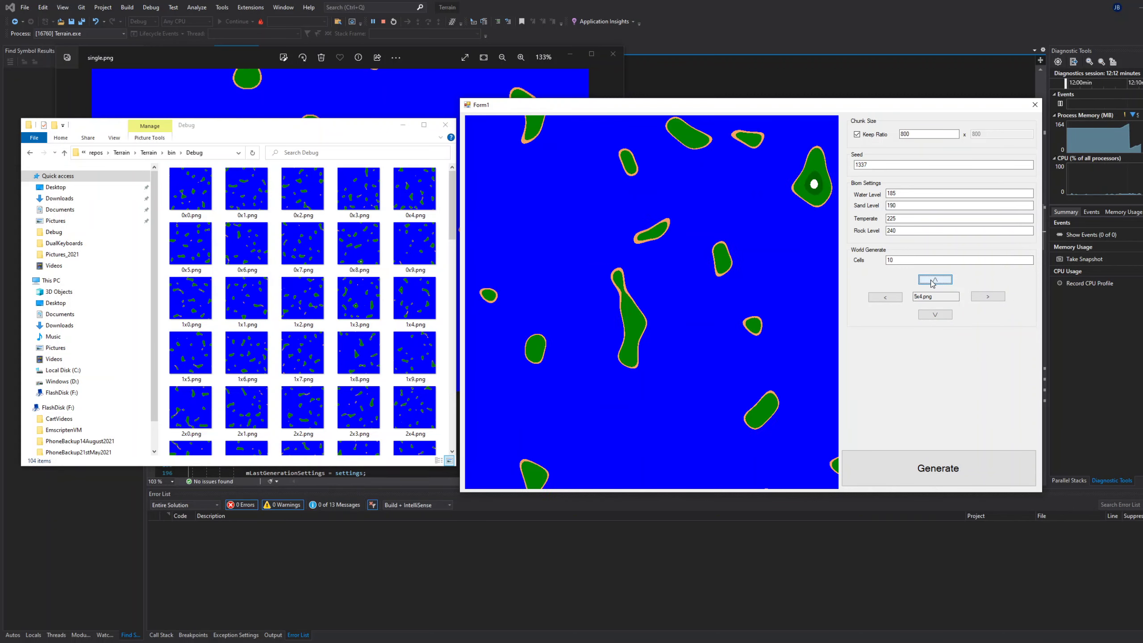
{"action": "left_click", "coordinate": [920, 280]}
{"action": "left_click", "coordinate": [921, 279]}
{"action": "left_click", "coordinate": [921, 280]}
{"action": "left_click", "coordinate": [935, 314]}
{"action": "left_click", "coordinate": [934, 315]}
{"action": "left_click", "coordinate": [935, 314]}
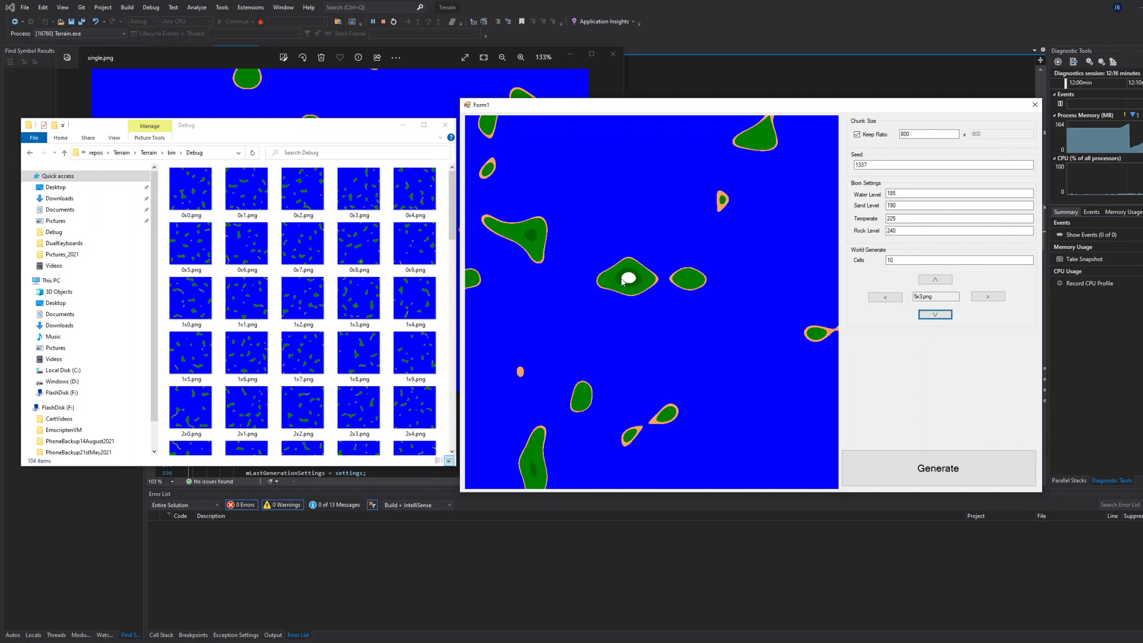
Step: Step left to chunk 1x3.png, then down the column to chunk 1x8.png
{"action": "left_click", "coordinate": [883, 298]}
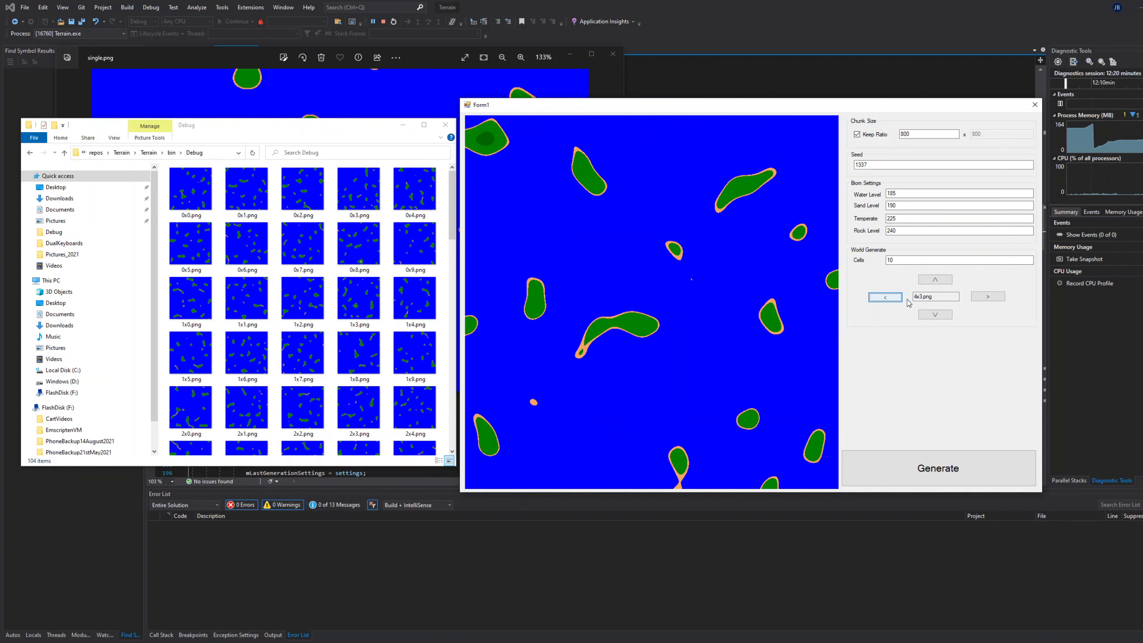
{"action": "left_click", "coordinate": [884, 298]}
{"action": "left_click", "coordinate": [885, 298]}
{"action": "left_click", "coordinate": [884, 298]}
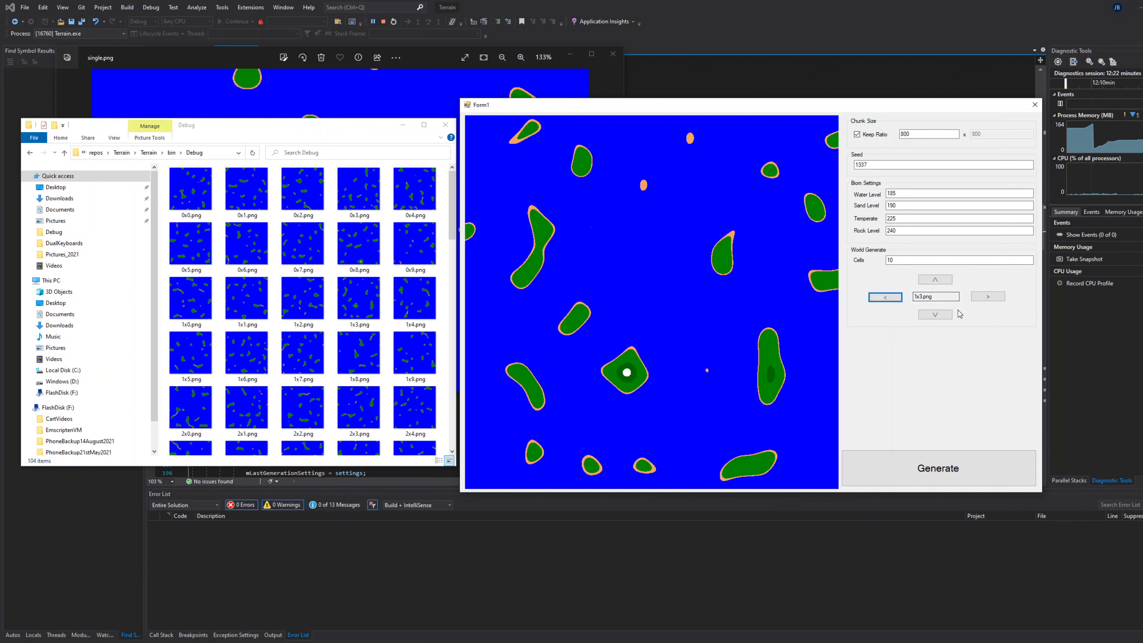
{"action": "left_click", "coordinate": [940, 316]}
{"action": "left_click", "coordinate": [941, 315]}
{"action": "left_click", "coordinate": [941, 315]}
{"action": "left_click", "coordinate": [940, 316]}
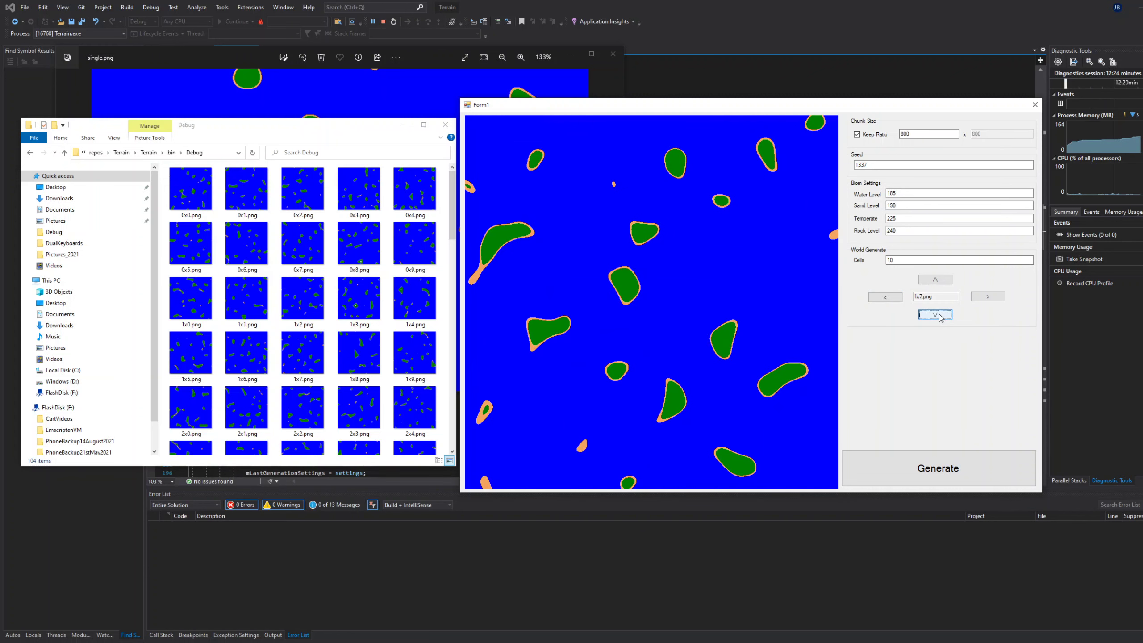
{"action": "left_click", "coordinate": [940, 315]}
{"action": "left_click", "coordinate": [940, 315]}
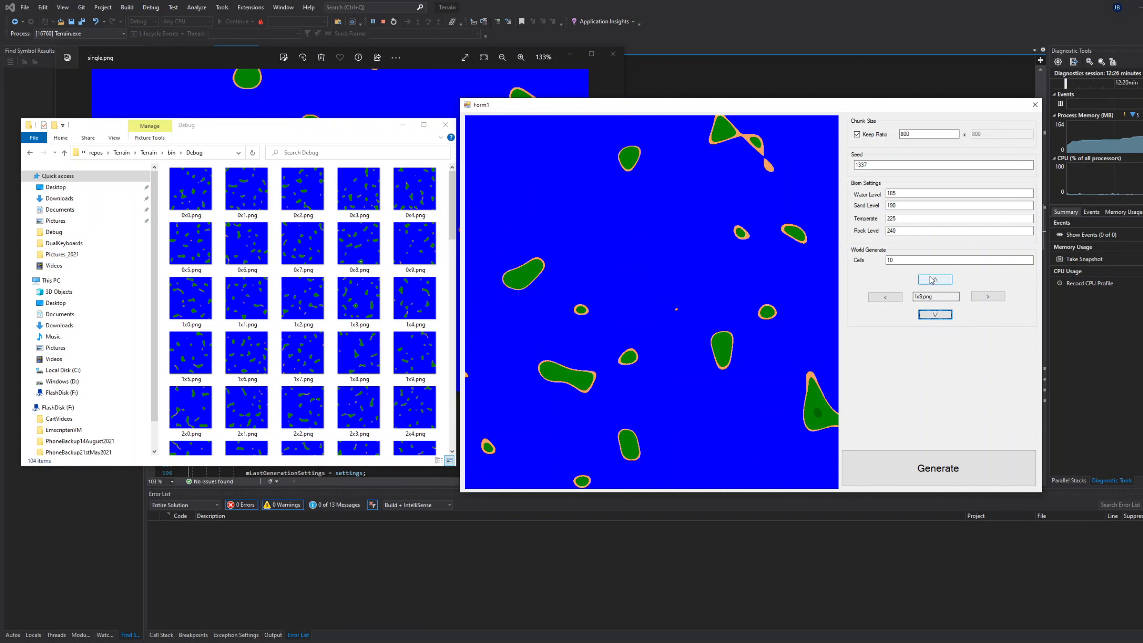
{"action": "left_click", "coordinate": [935, 279]}
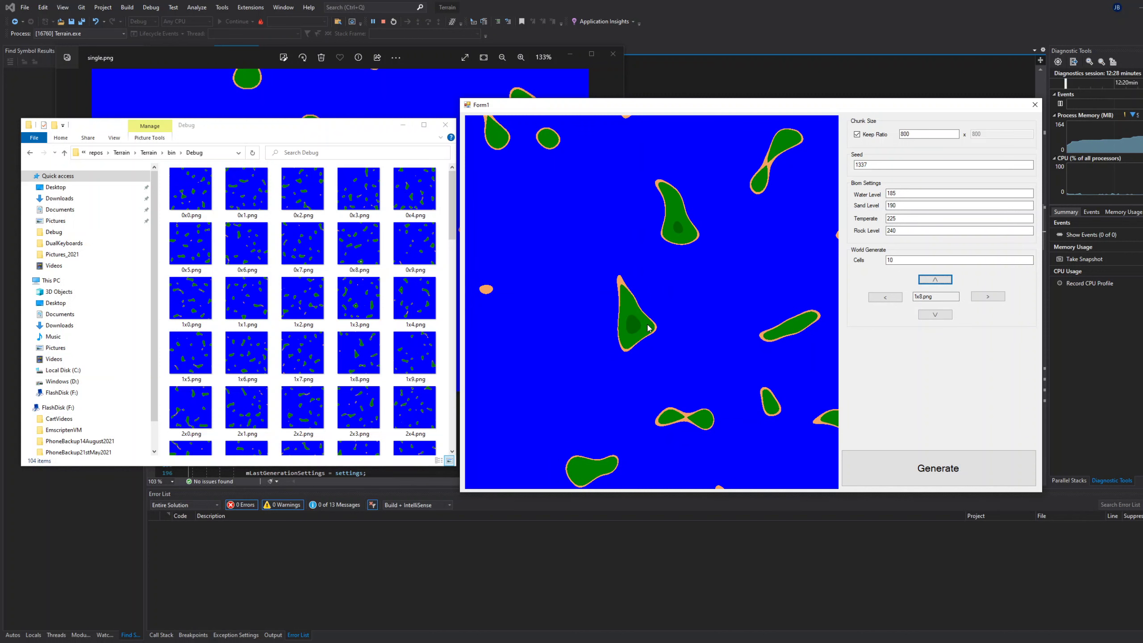
Step: Step left to 0x8.png, then right along row 8 to chunk 5x8.png
{"action": "left_click", "coordinate": [884, 298]}
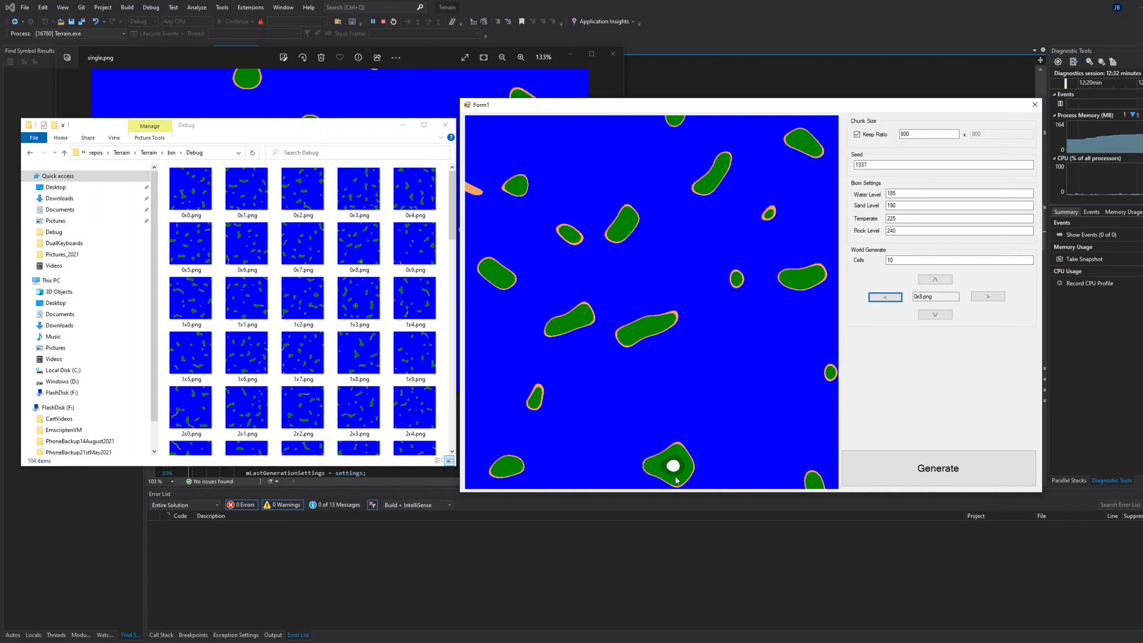
{"action": "left_click", "coordinate": [988, 297]}
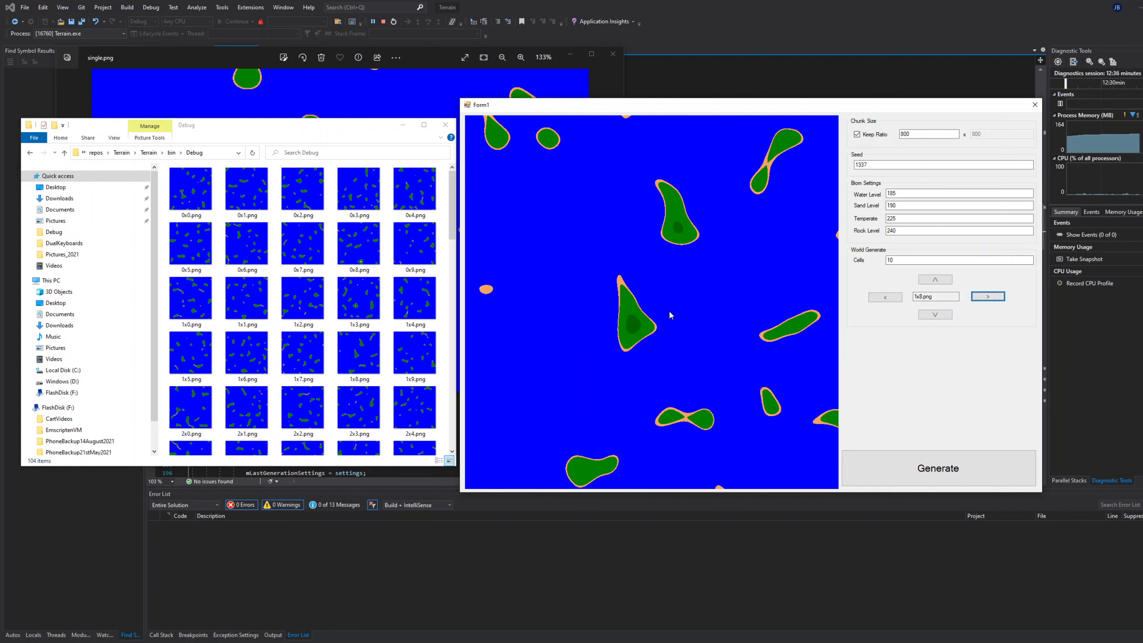
{"action": "left_click", "coordinate": [987, 300]}
{"action": "left_click", "coordinate": [987, 299]}
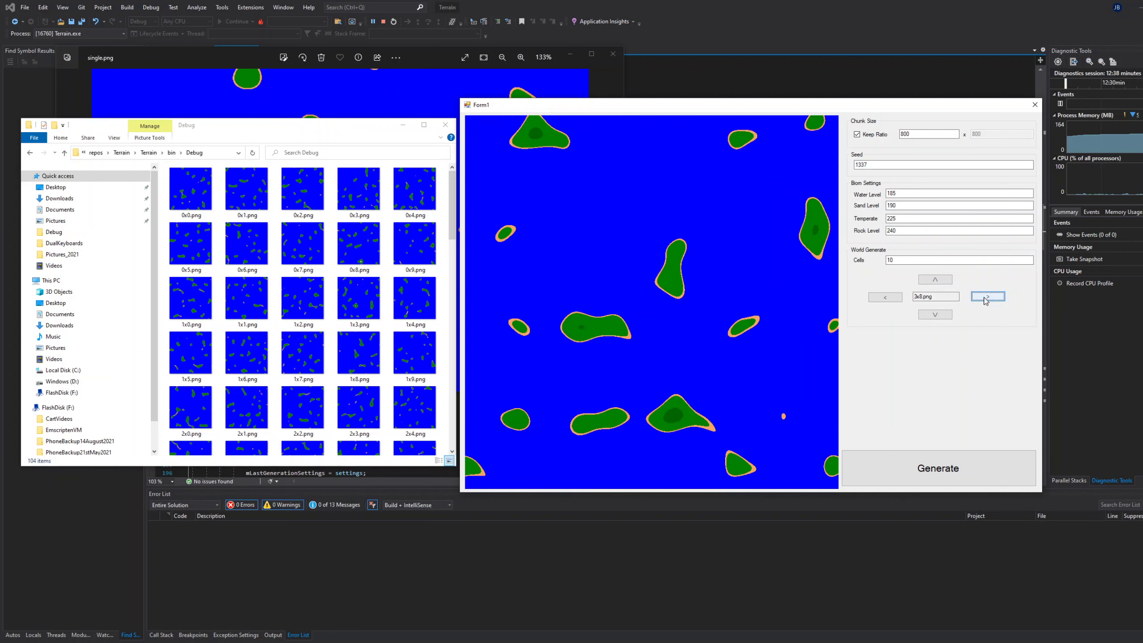
{"action": "left_click", "coordinate": [987, 300]}
{"action": "left_click", "coordinate": [986, 300]}
{"action": "left_click", "coordinate": [884, 300]}
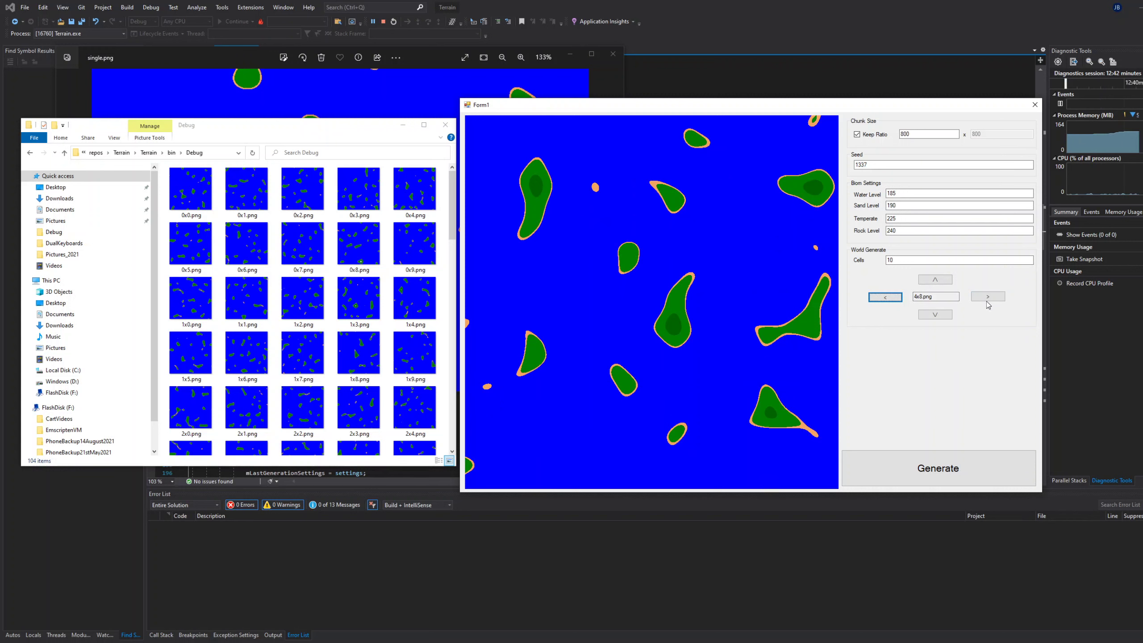
{"action": "key", "text": "Right"}
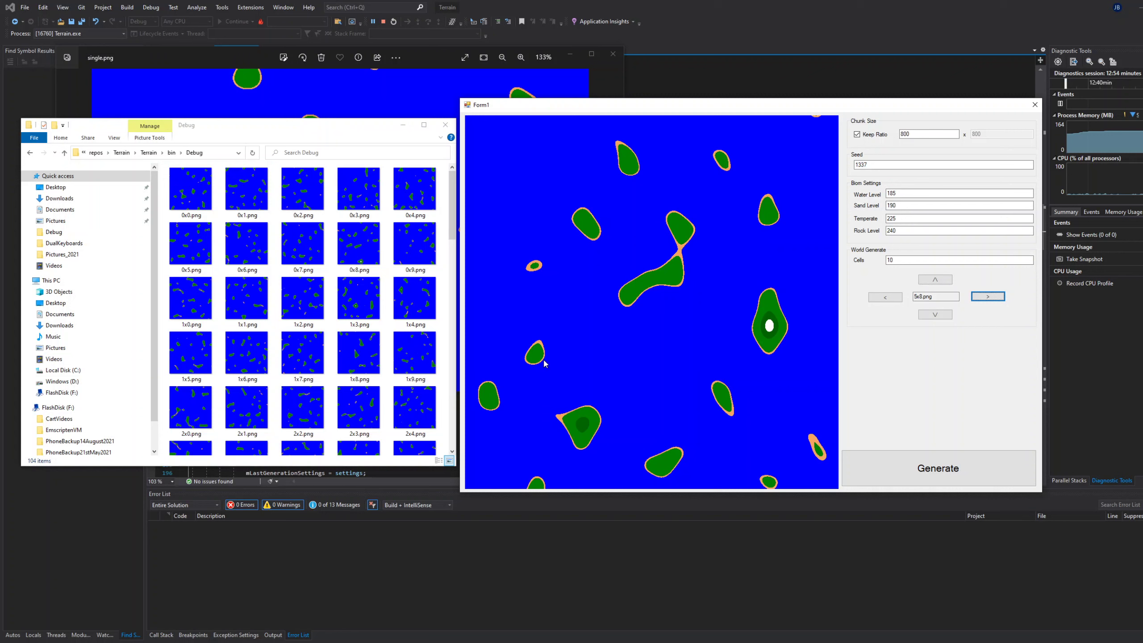
Step: Step from chunk 5x8 through 6x8, 6x9 and 8x9 to corner chunk 9x9.png
{"action": "left_click", "coordinate": [986, 298]}
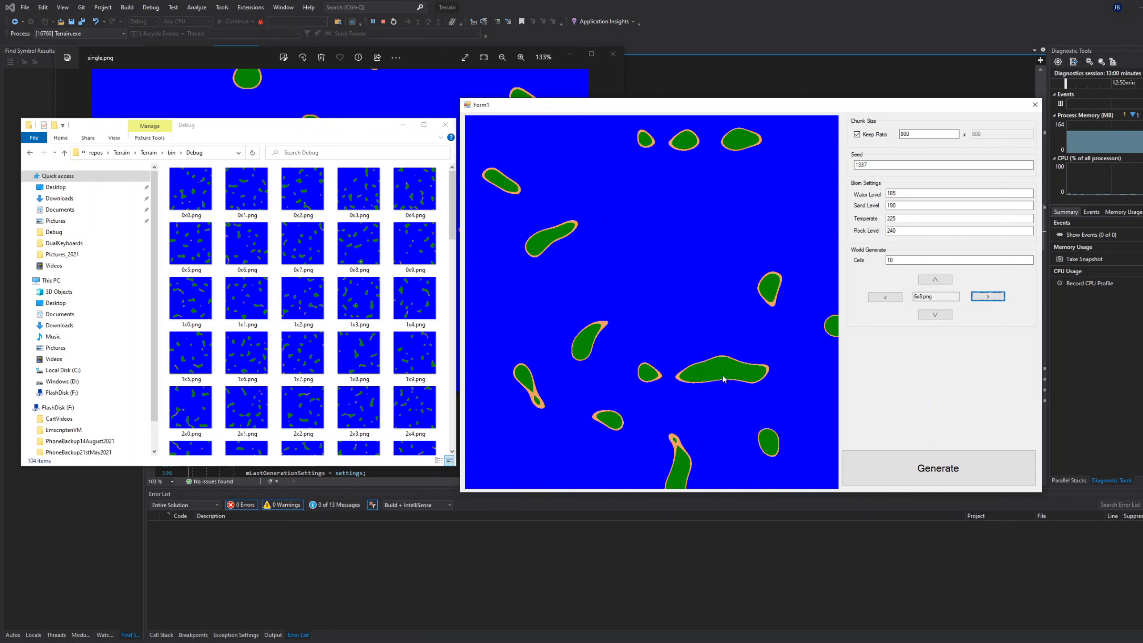
{"action": "left_click", "coordinate": [935, 314]}
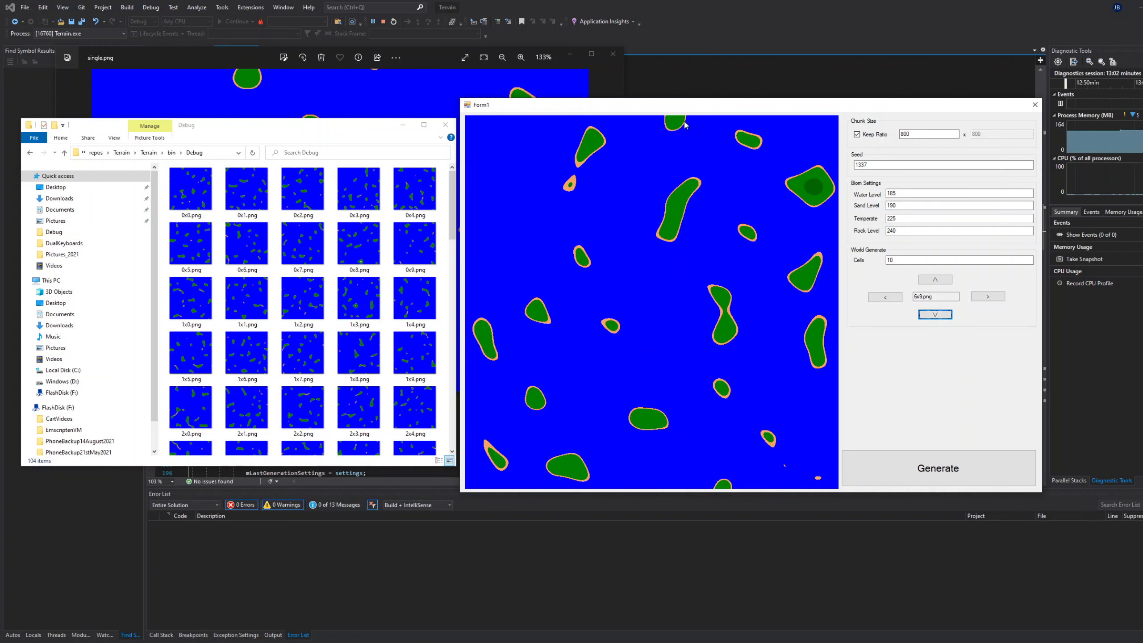
{"action": "left_click", "coordinate": [935, 280]}
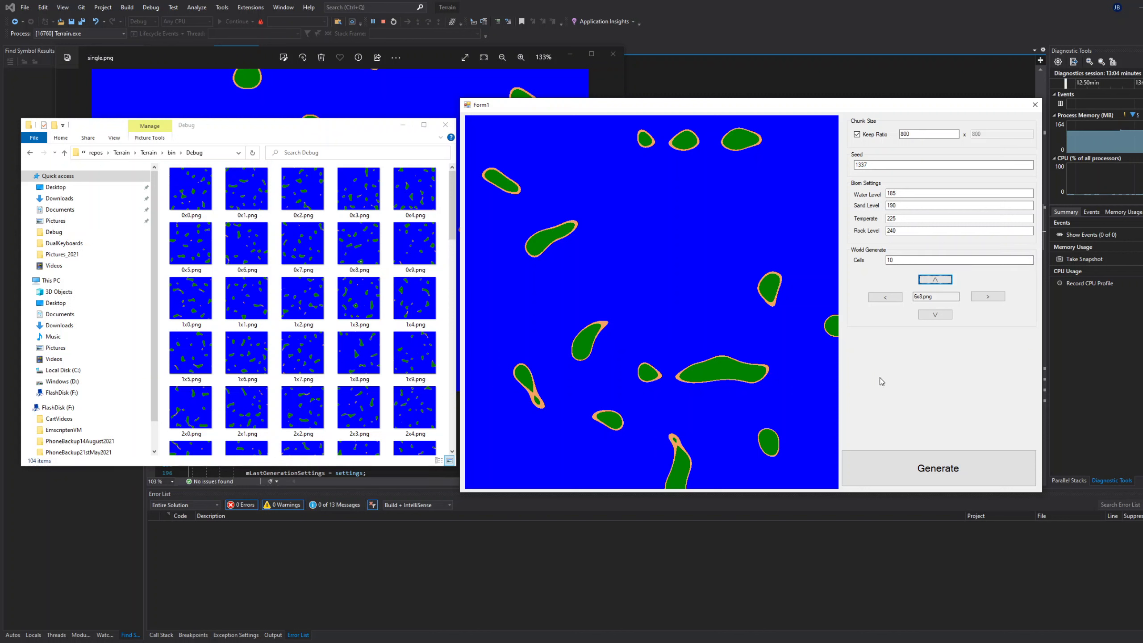
{"action": "left_click", "coordinate": [935, 315]}
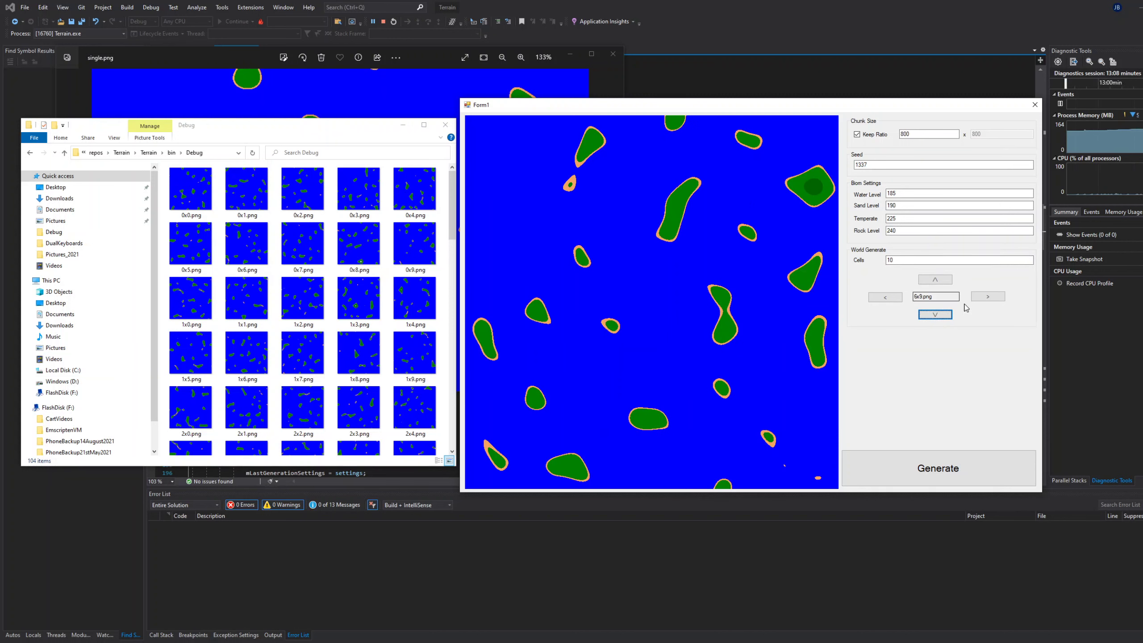
{"action": "left_click", "coordinate": [990, 298]}
{"action": "left_click", "coordinate": [991, 300]}
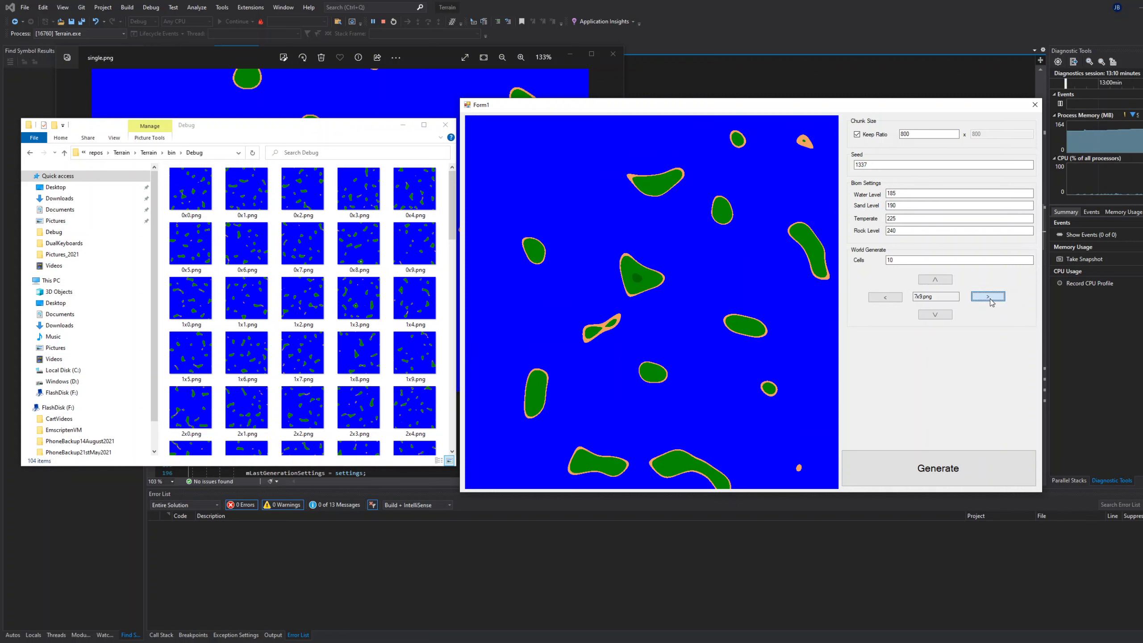
{"action": "left_click", "coordinate": [885, 298]}
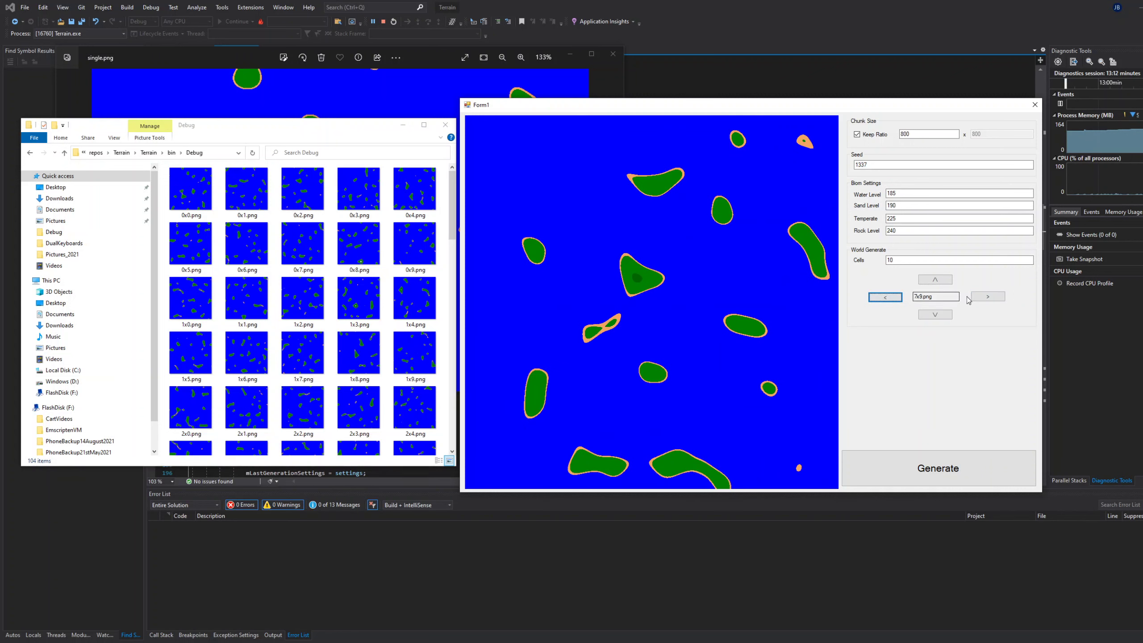
{"action": "left_click", "coordinate": [984, 298]}
{"action": "left_click", "coordinate": [984, 299]}
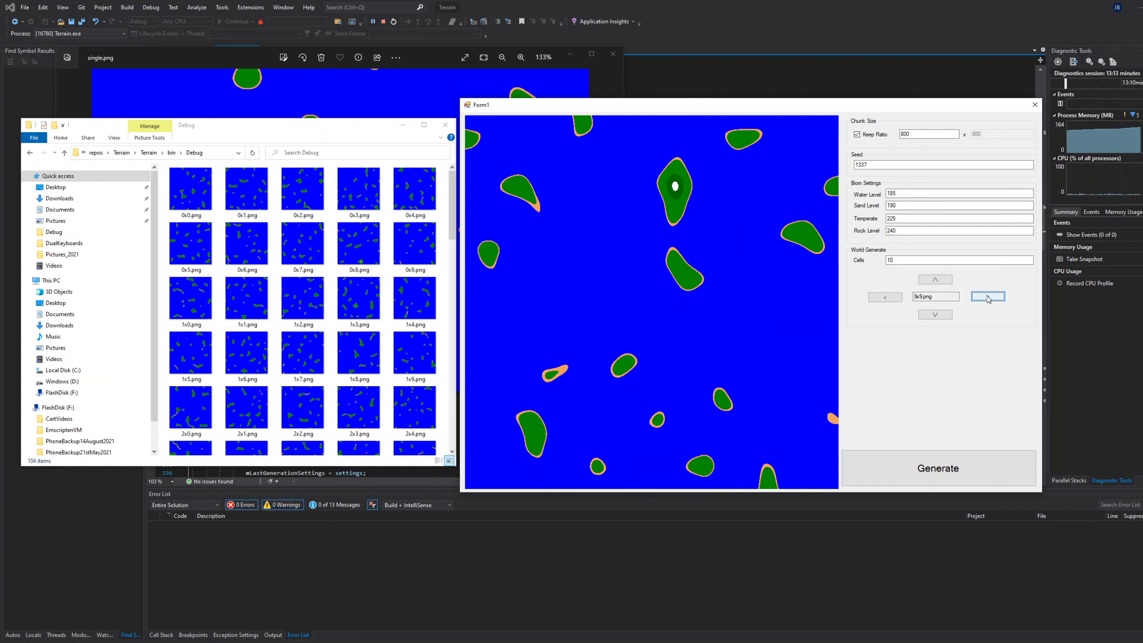
Step: Close Terrain, the Debug folder and Photos, then go to Form1.cs's ++runningCount line
{"action": "left_click", "coordinate": [1035, 106]}
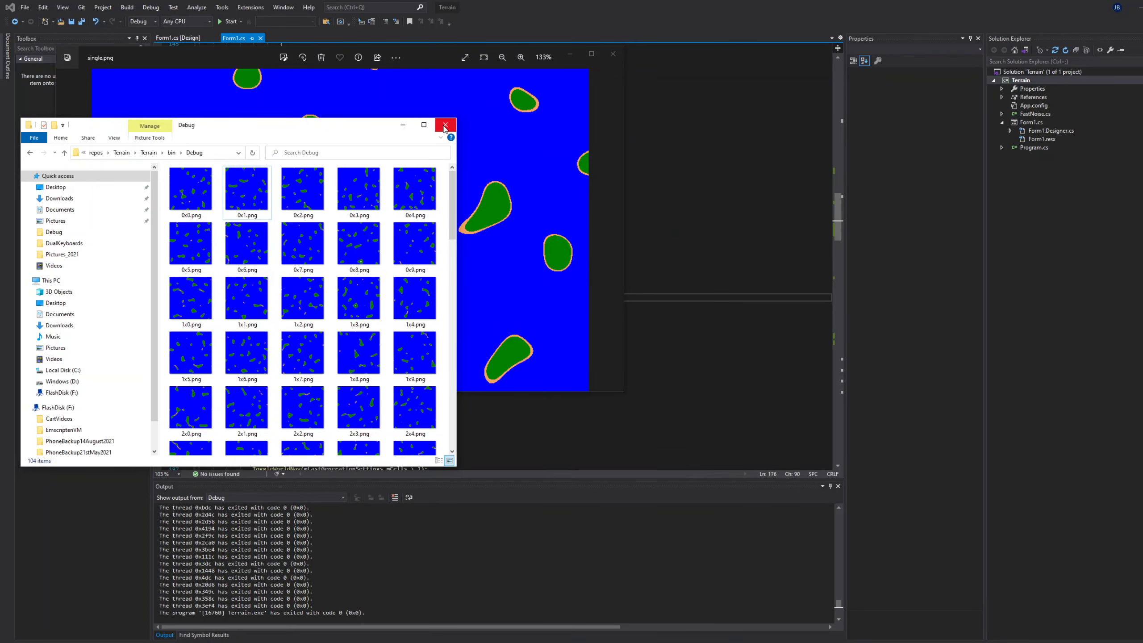
{"action": "left_click", "coordinate": [441, 138]}
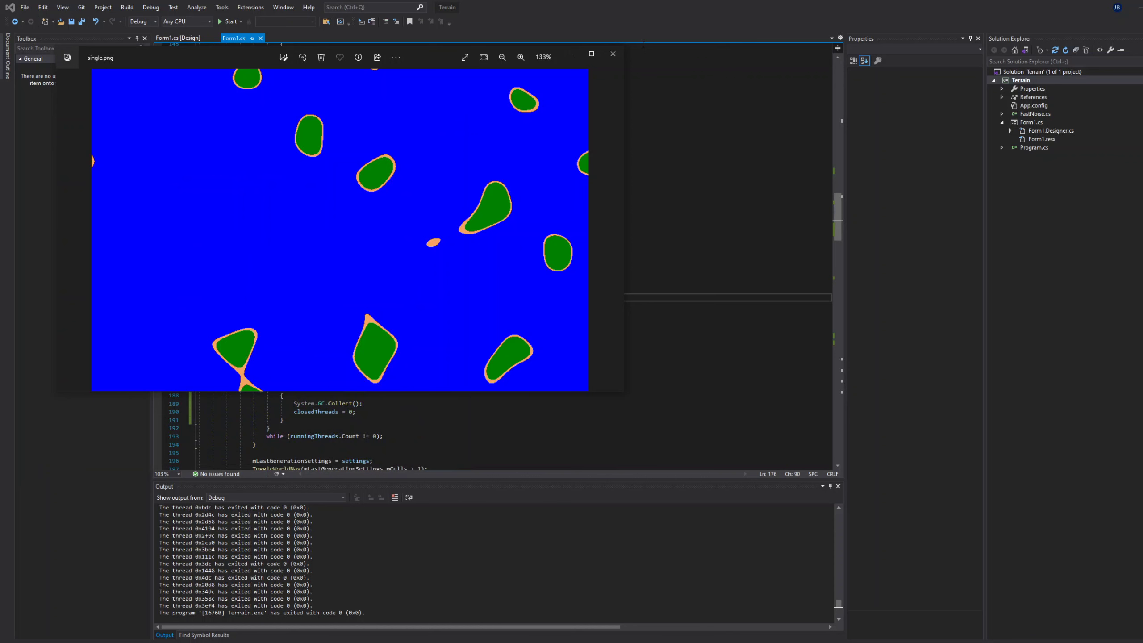
{"action": "left_click", "coordinate": [613, 53]}
{"action": "left_click", "coordinate": [392, 229]}
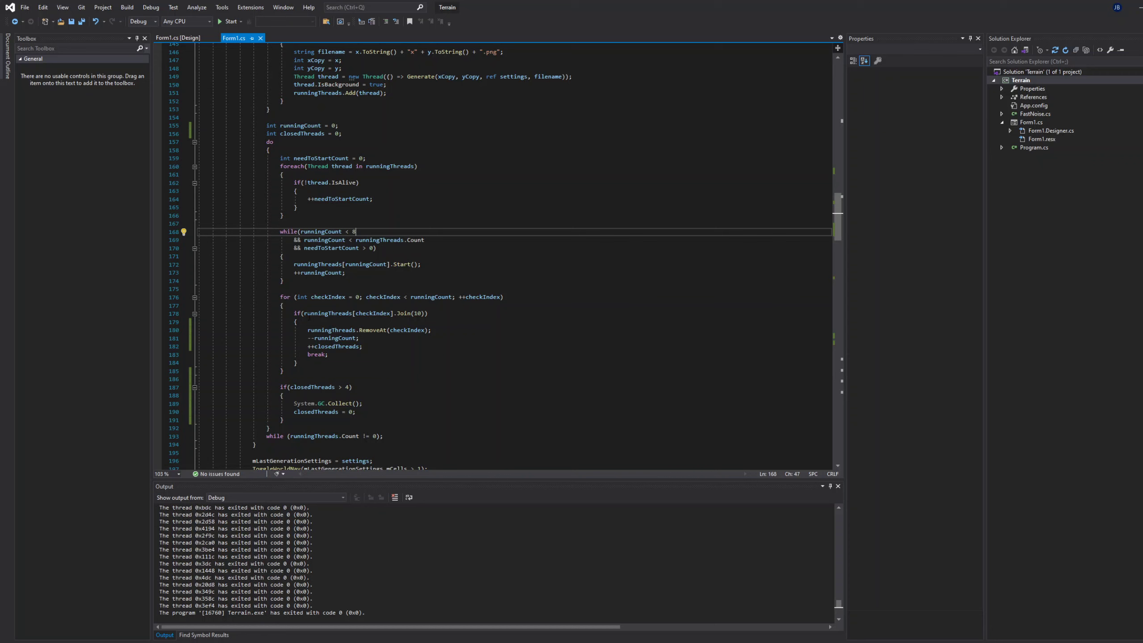
{"action": "key", "text": "Down"}
{"action": "key", "text": "Down"}
{"action": "key", "text": "Down"}
{"action": "key", "text": "Down"}
{"action": "key", "text": "Down"}
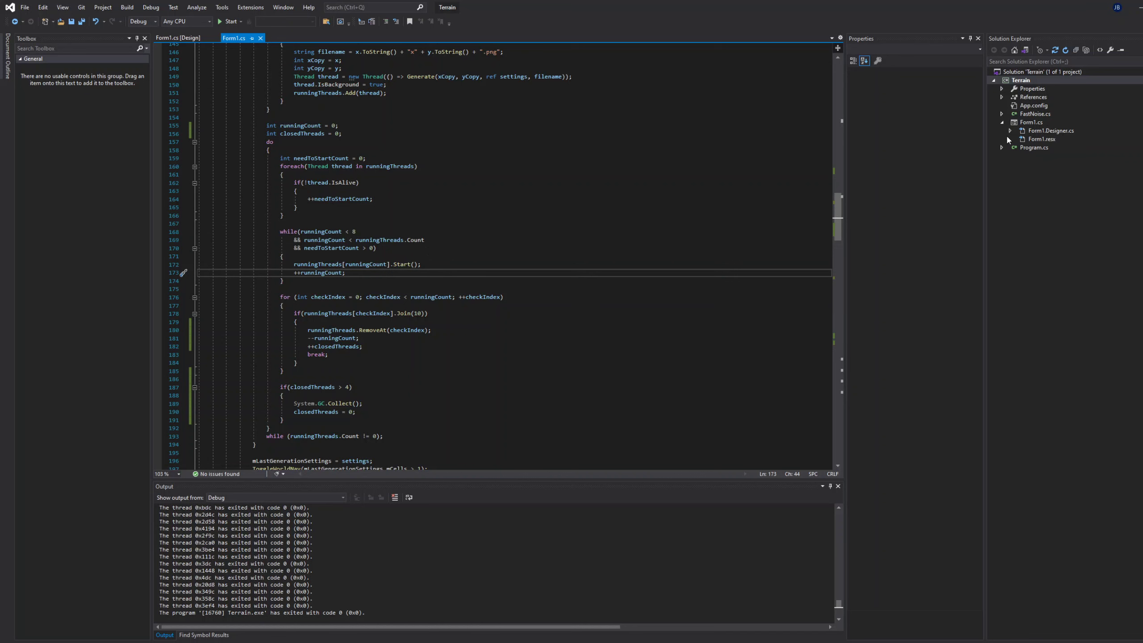
Step: Open FastNoise.cs and look over its copyright lines in the licence header
{"action": "double_click", "coordinate": [1030, 113]}
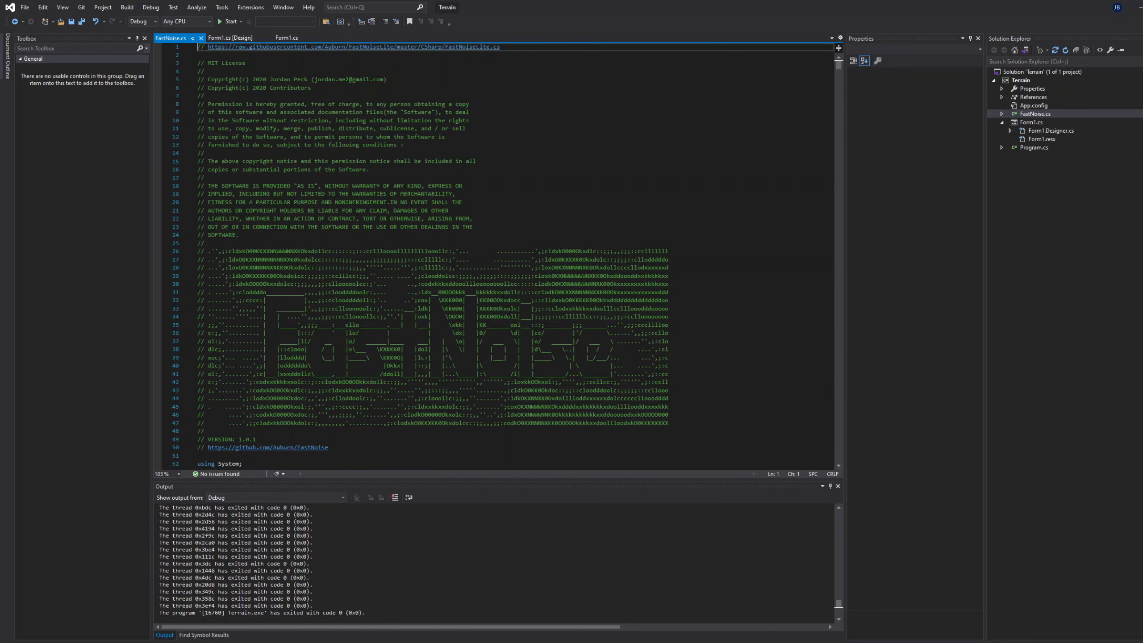
{"action": "left_click_drag", "start_coordinate": [263, 79], "coordinate": [388, 79]}
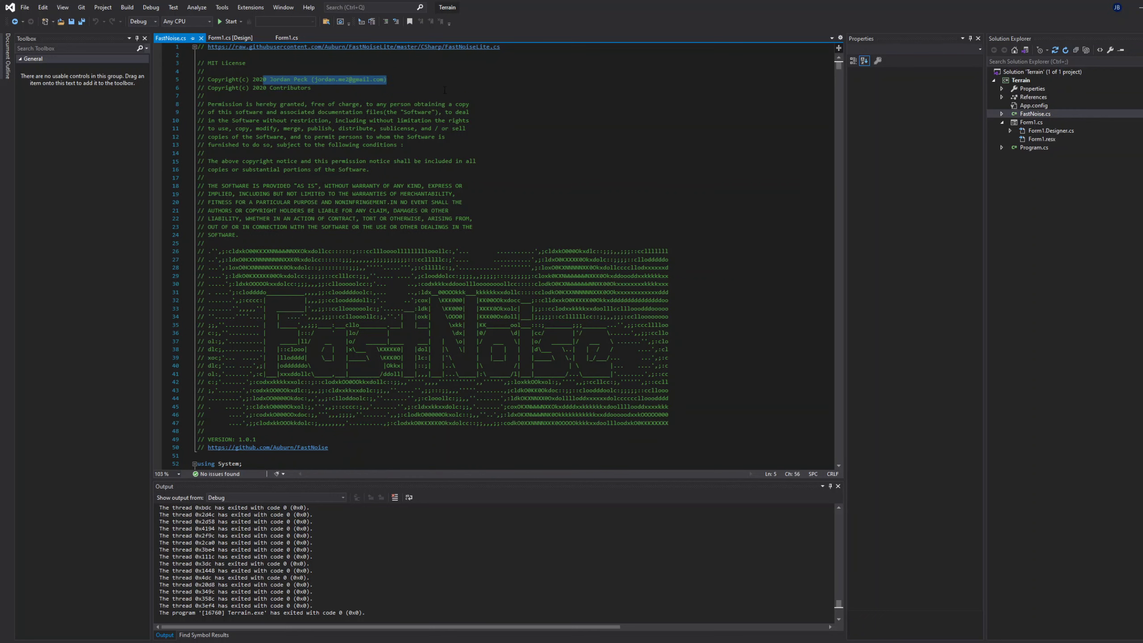
{"action": "left_click", "coordinate": [422, 87]}
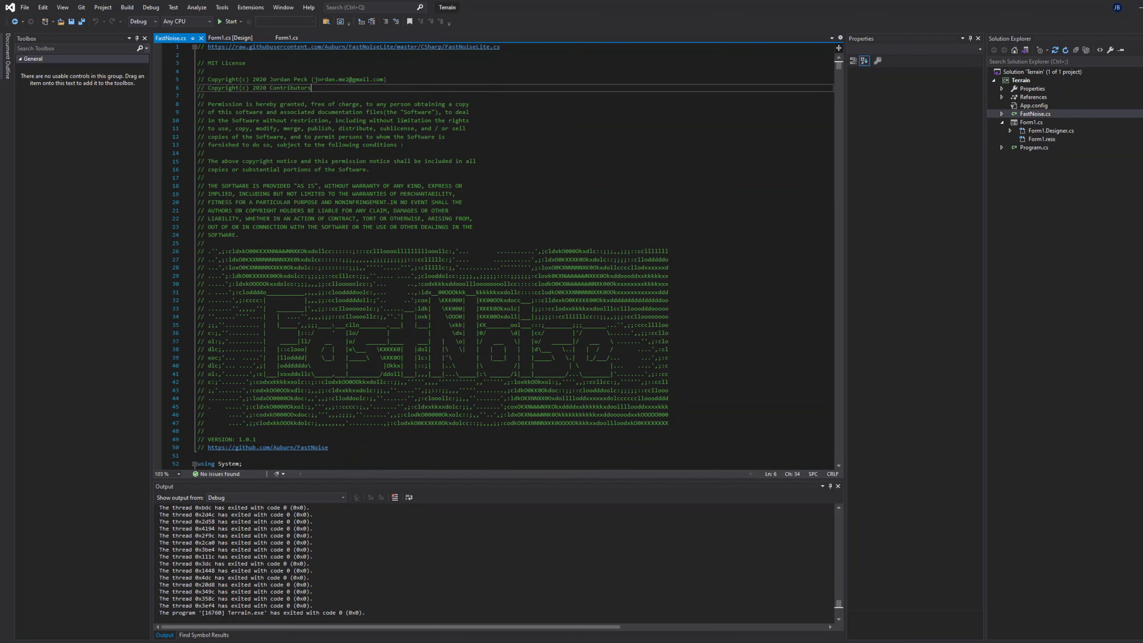